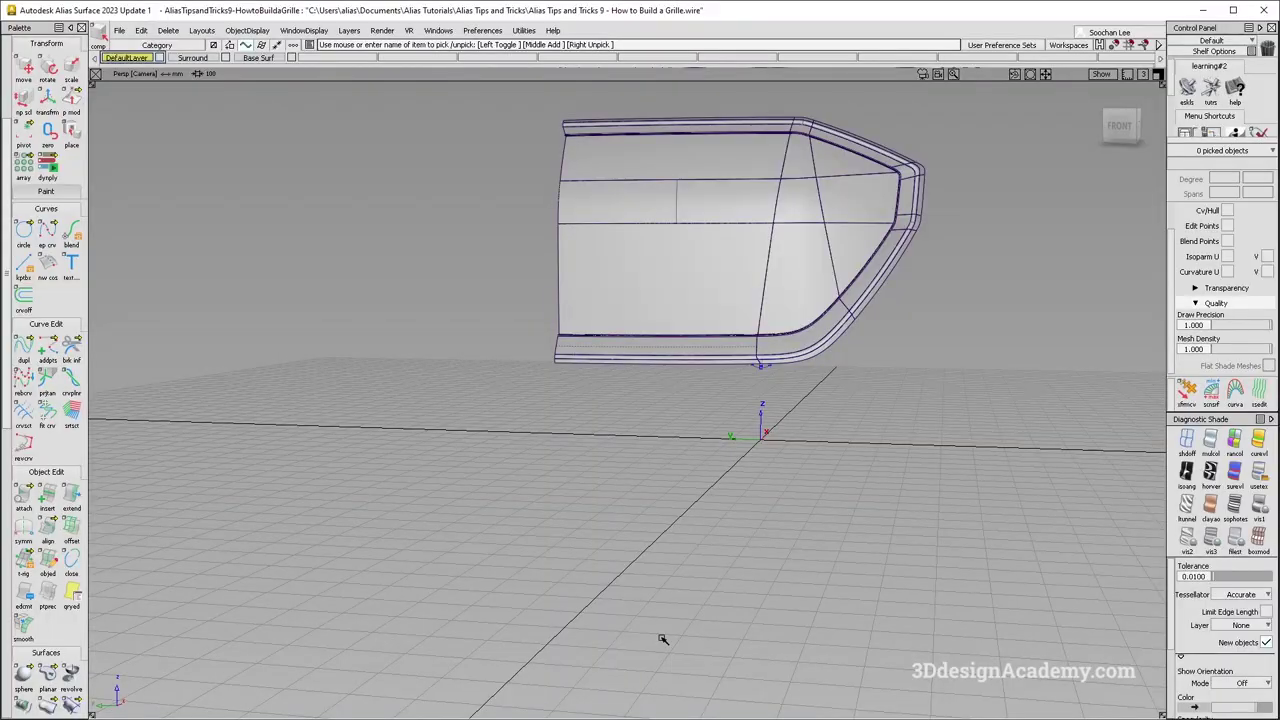
Examine the grille frame surfaces and the small ellipse below them in the perspective and back views.
alt+shift+drag(663, 634, 698, 358)
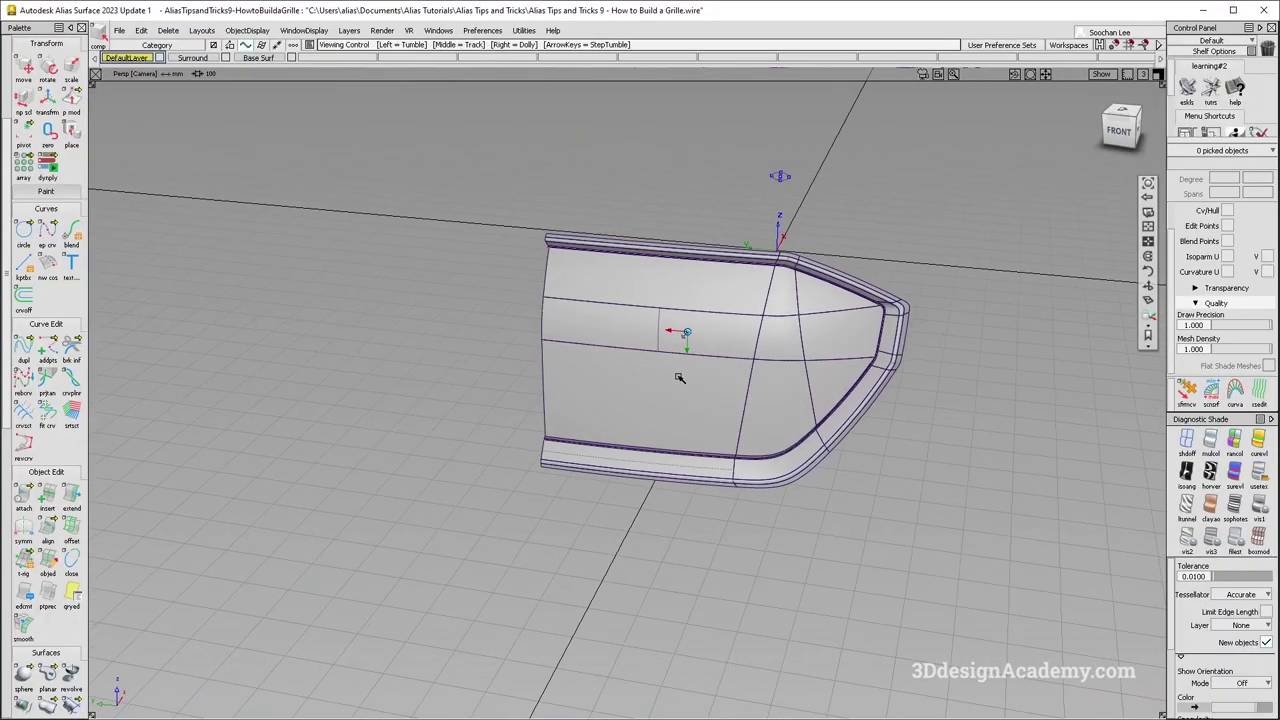
alt+shift+middle_drag(673, 414, 671, 366)
alt+shift+drag(671, 366, 742, 454)
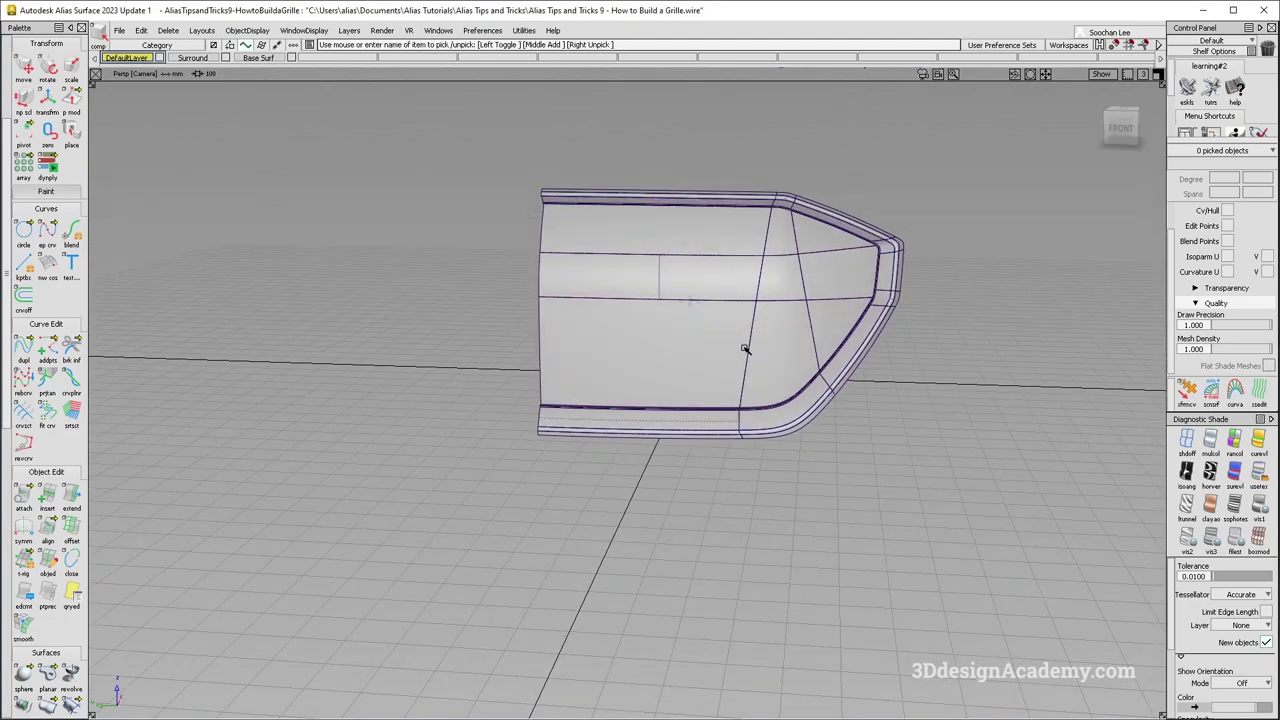
alt+shift+drag(709, 409, 677, 427)
alt+shift+middle_drag(677, 427, 677, 386)
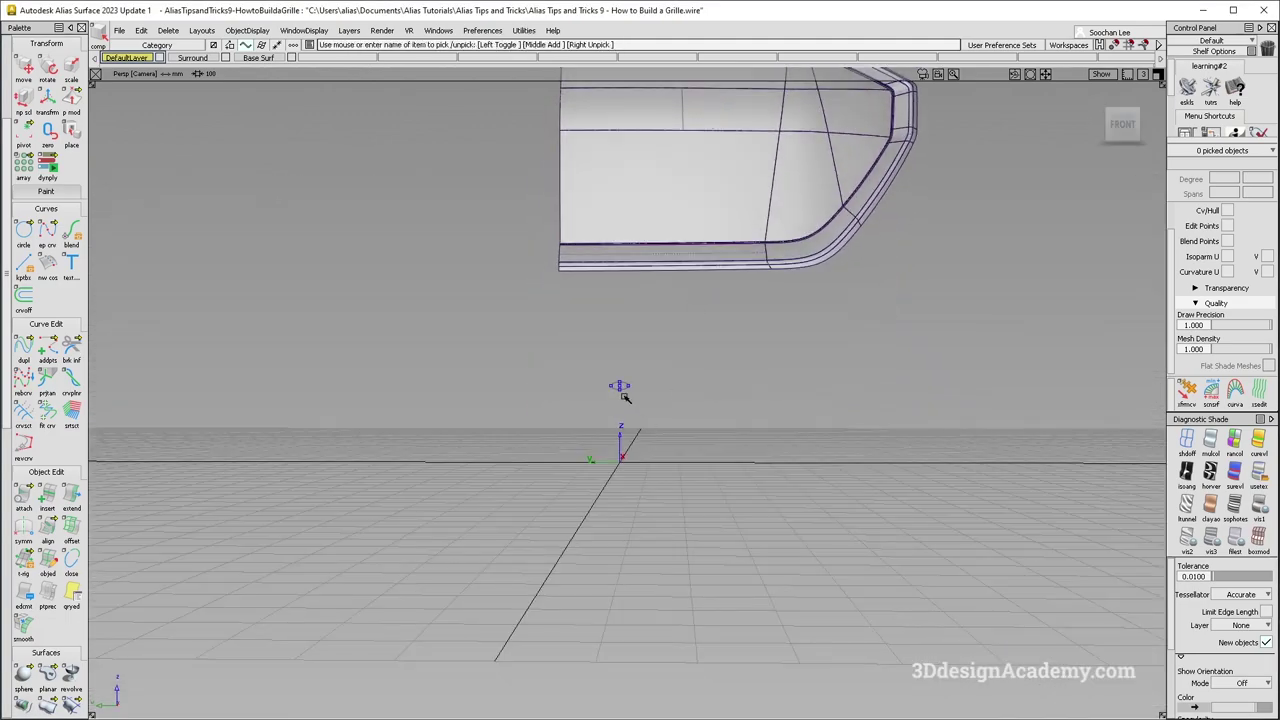
key(F7)
alt+shift+middle_drag(714, 464, 766, 360)
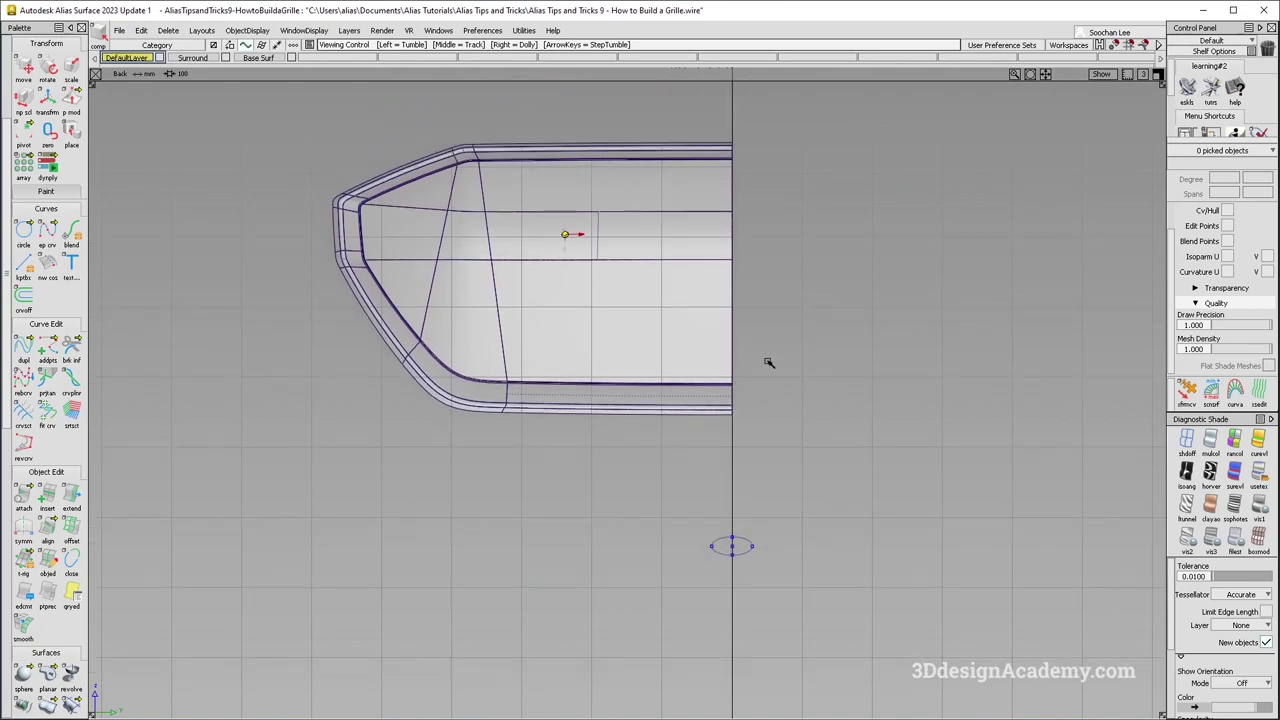
alt+shift+middle_drag(805, 434, 826, 389)
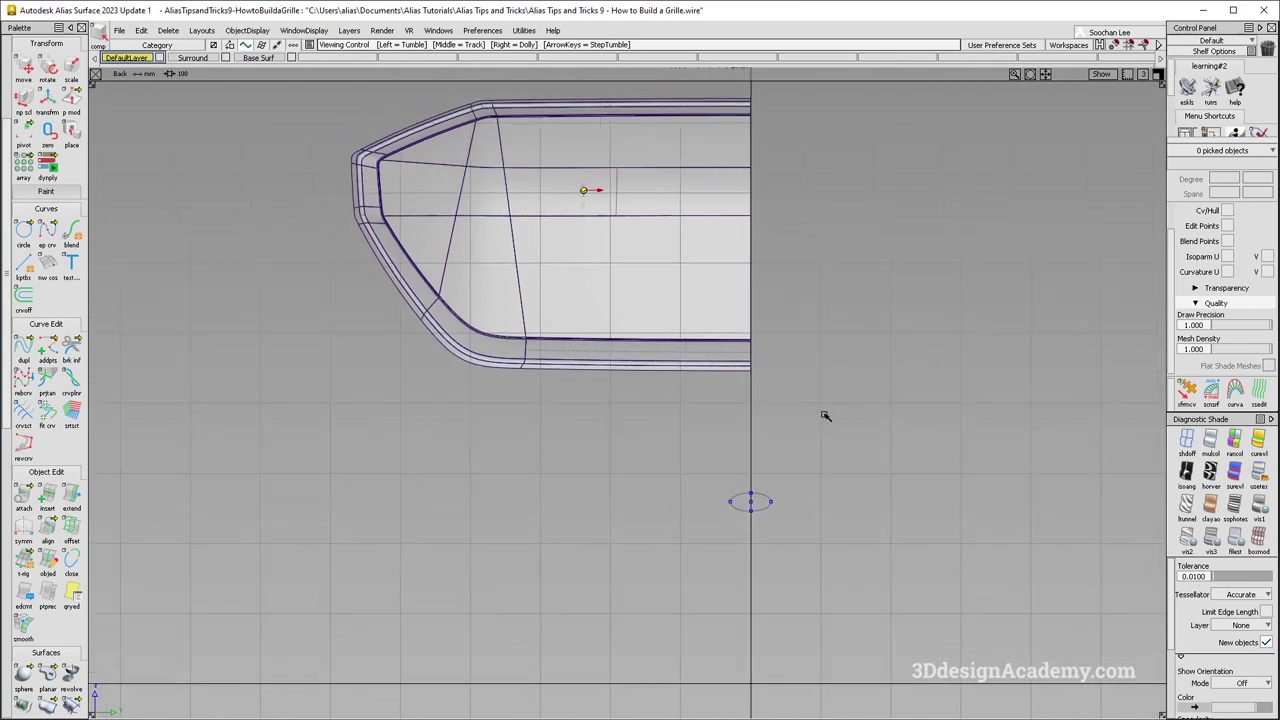
alt+shift+middle_drag(565, 317, 561, 358)
alt+shift+right_drag(634, 283, 771, 374)
key(F8)
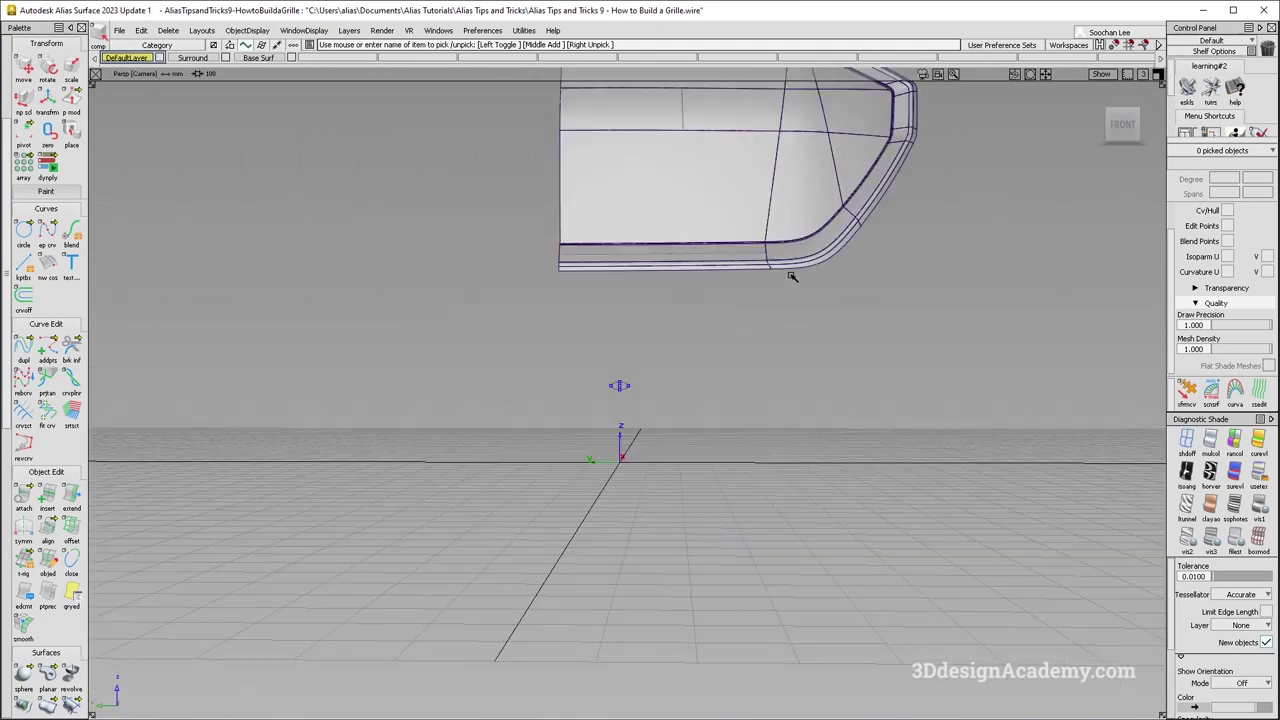
alt+shift+drag(791, 276, 555, 315)
key(F7)
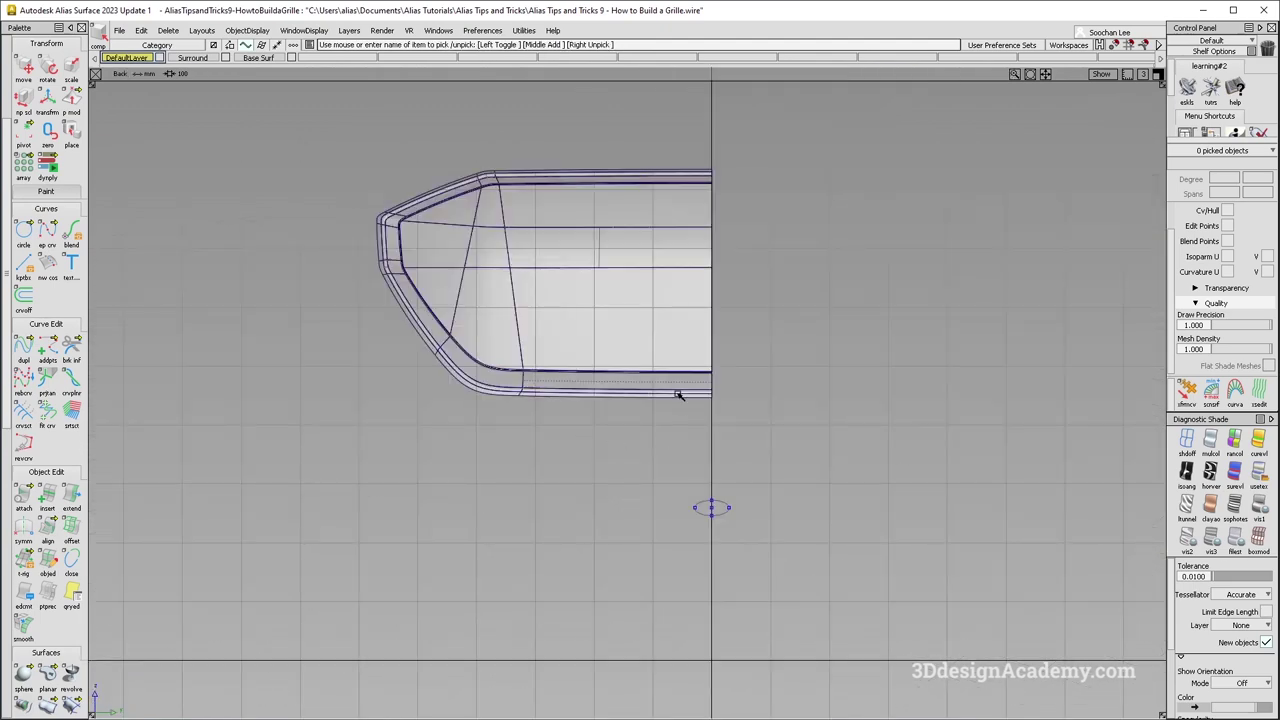
alt+shift+middle_drag(721, 411, 686, 377)
ctrl+shift+drag(673, 445, 656, 346)
alt+shift+middle_drag(656, 346, 658, 368)
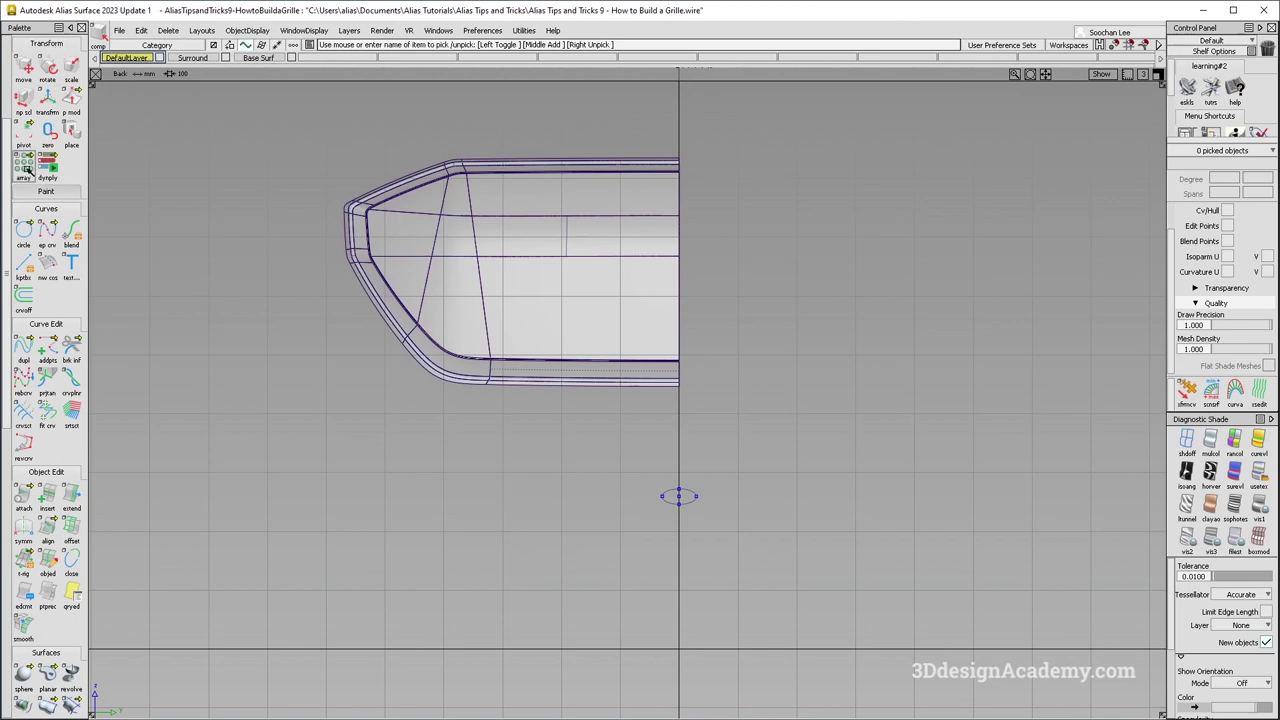
Build a linear XY array of the small ellipse below the grille, with number 5 and spacing 100 on both axes.
drag(28, 170, 100, 168)
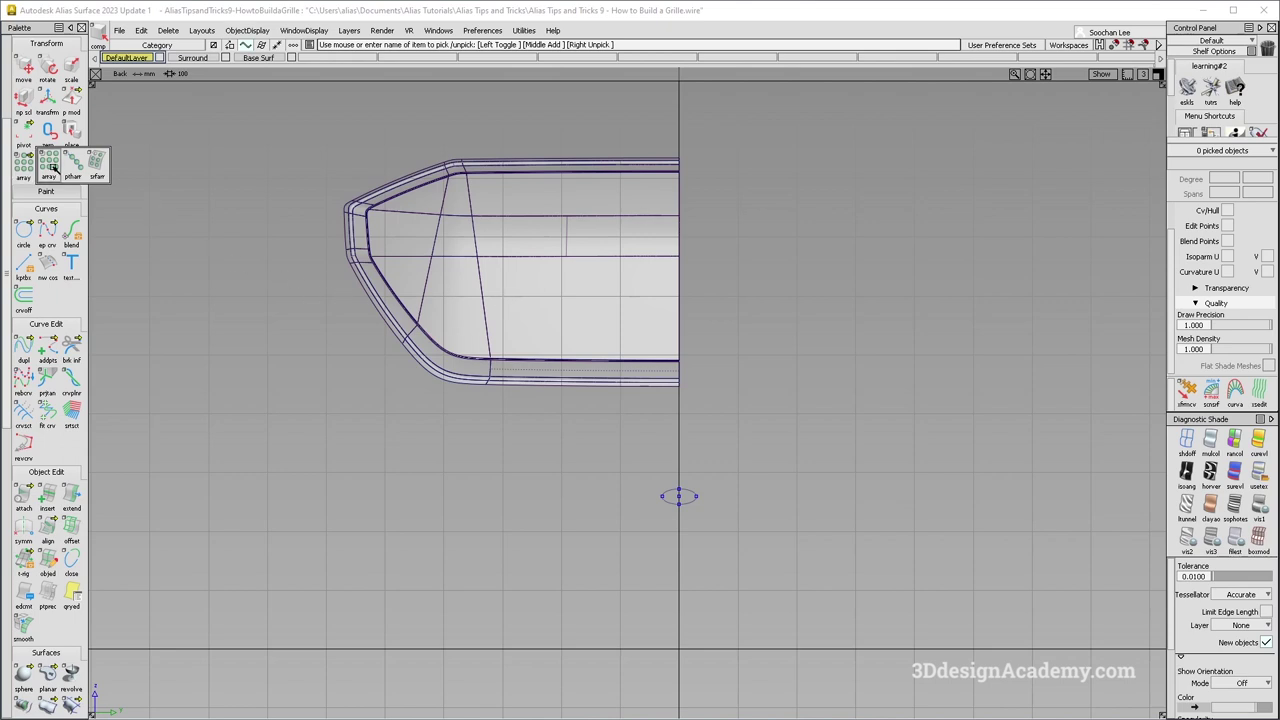
alt+shift+middle_drag(491, 330, 443, 304)
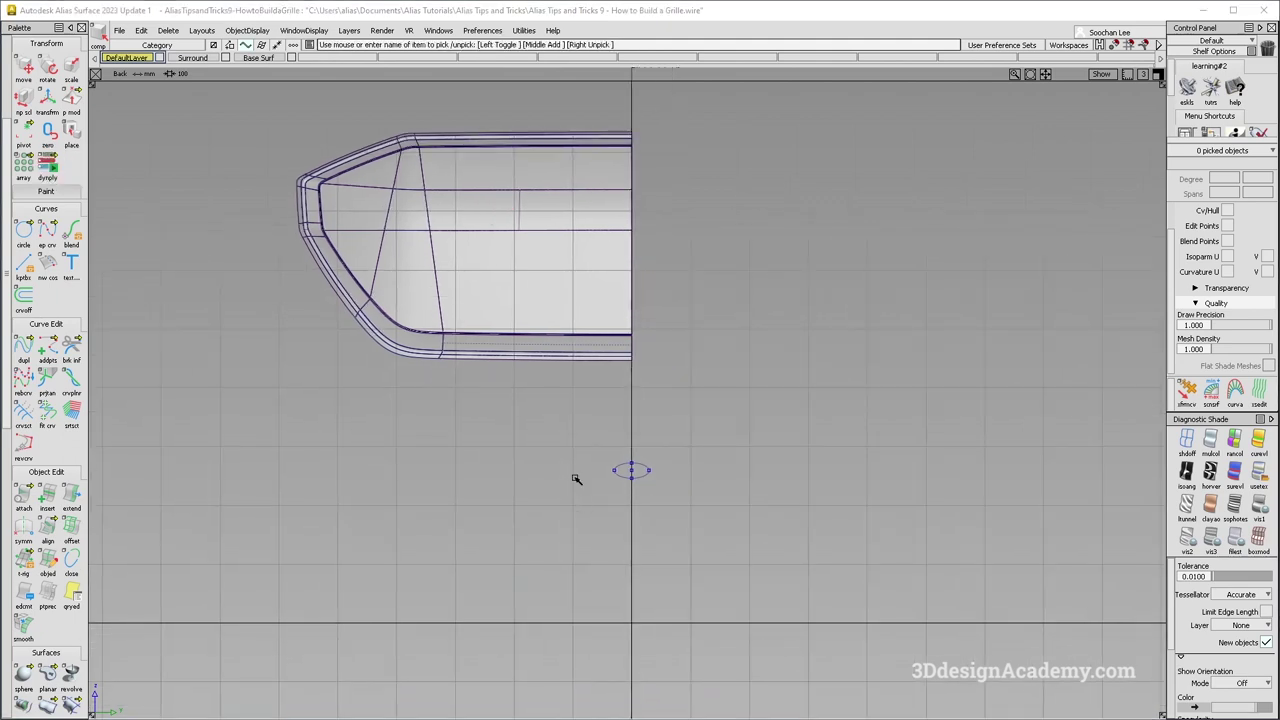
mouse_move(543, 401)
alt+shift+middle_down()
mouse_move(626, 422)
mouse_move(649, 403)
alt+shift+middle_up()
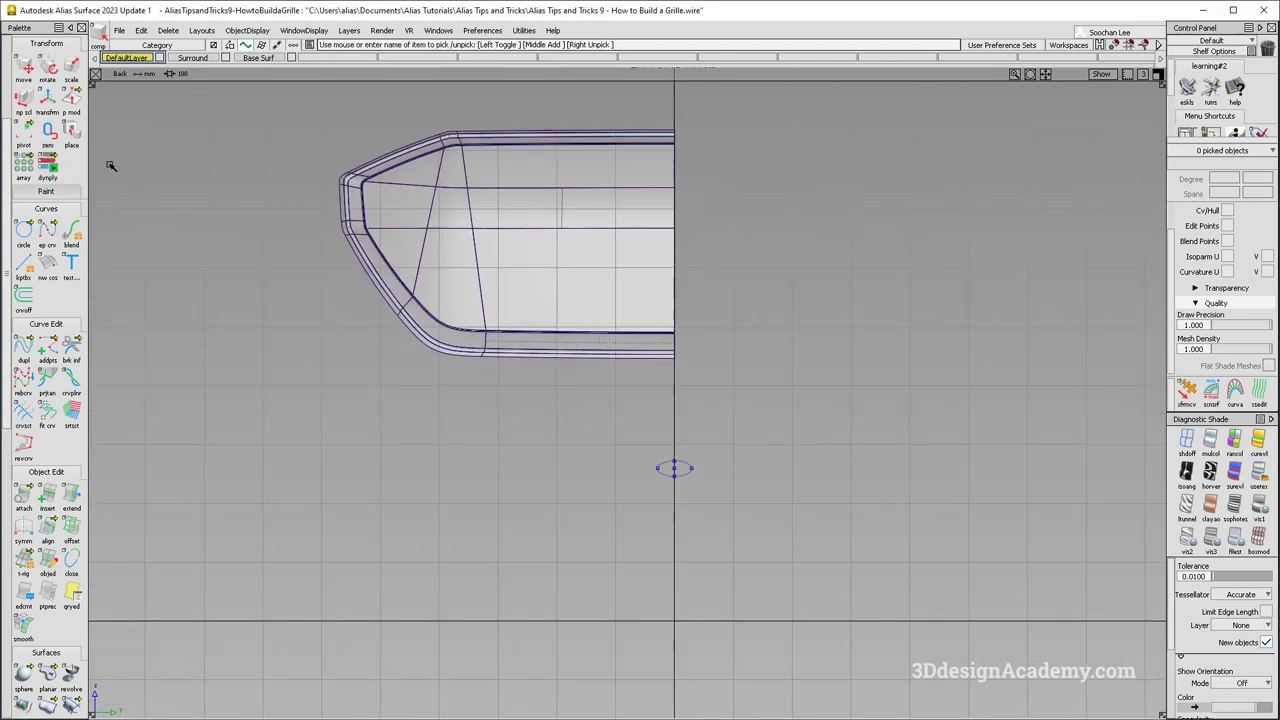
double_click(21, 166)
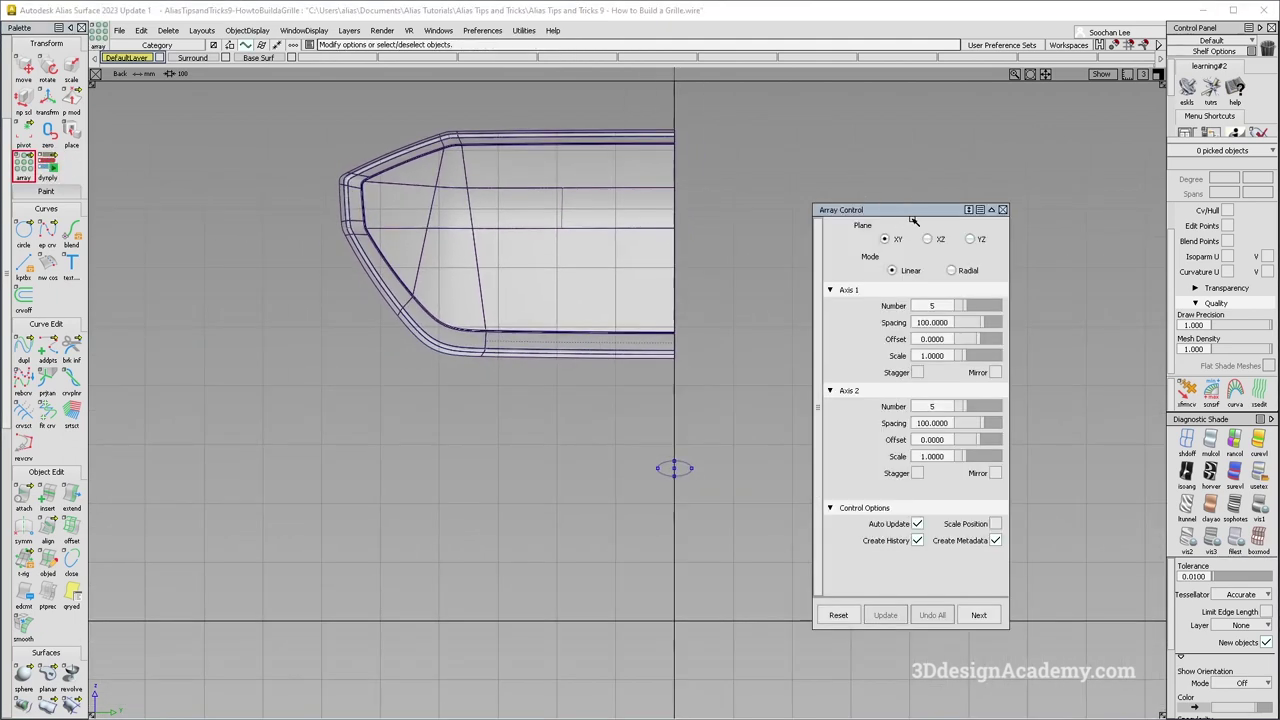
drag(919, 215, 967, 165)
alt+shift+middle_drag(705, 400, 658, 446)
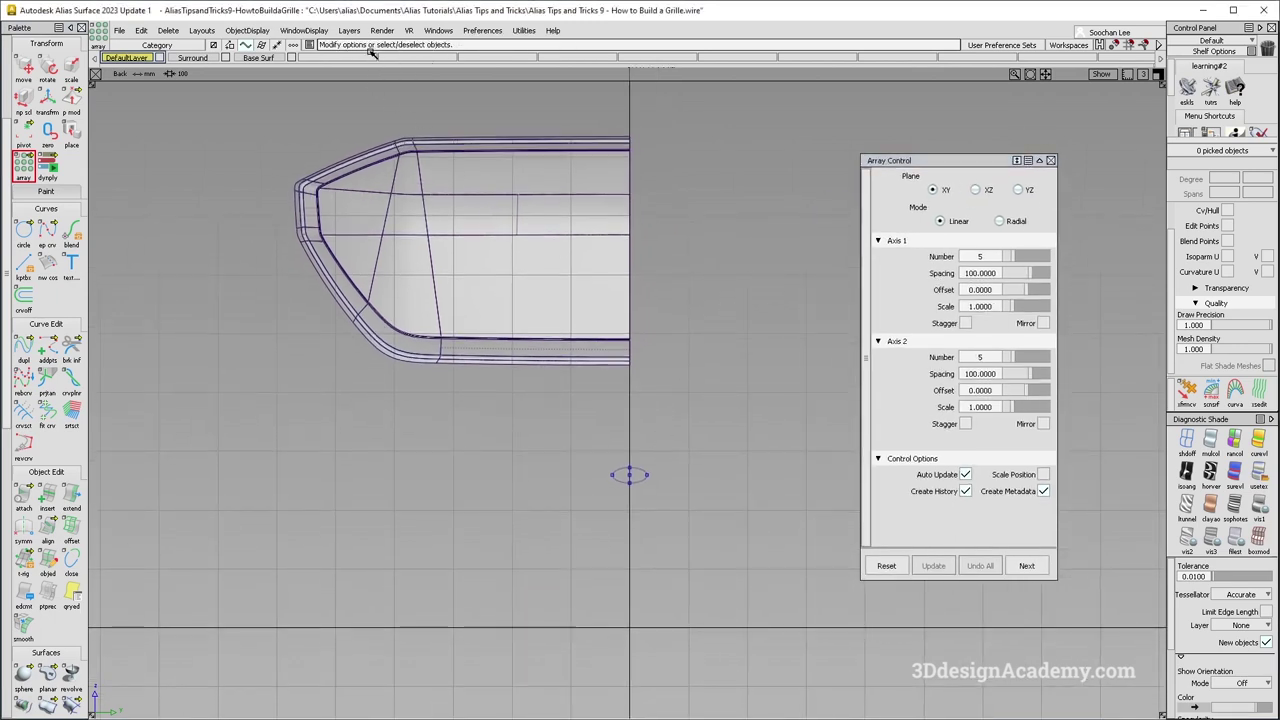
click(643, 473)
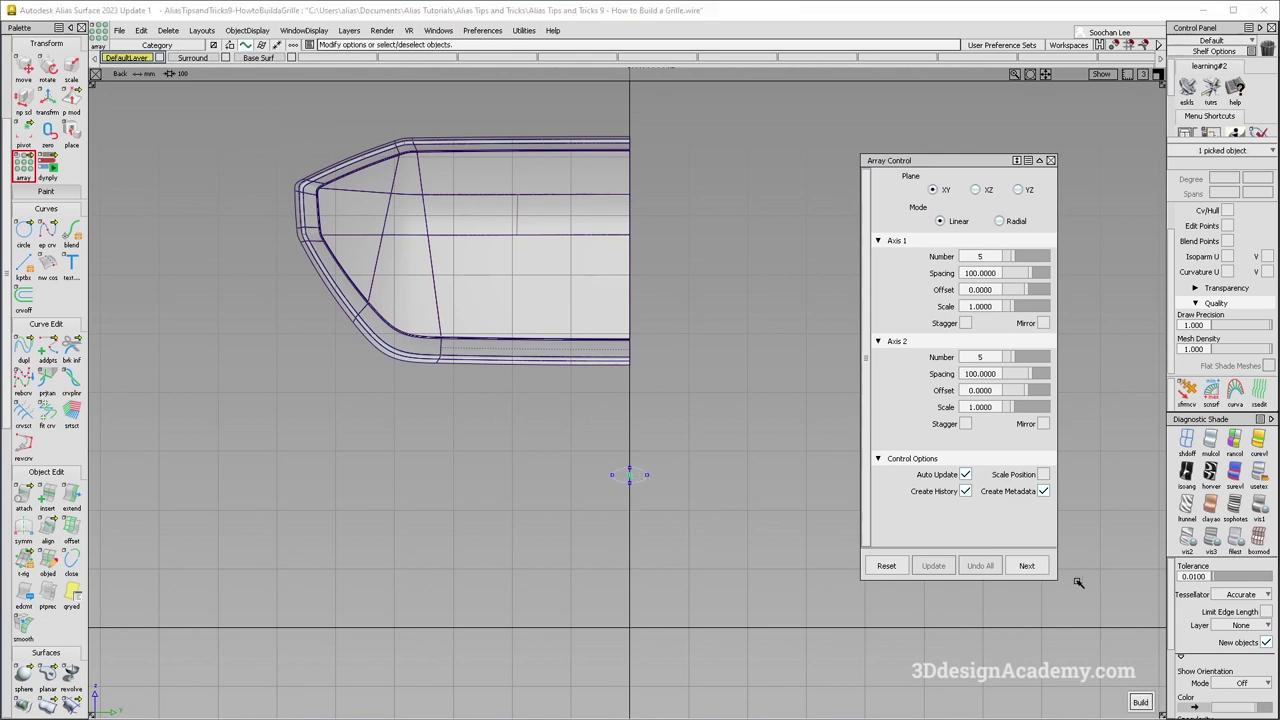
click(1142, 703)
Try the XZ plane for the ellipse array in the perspective view.
alt+shift+middle_drag(755, 472, 650, 436)
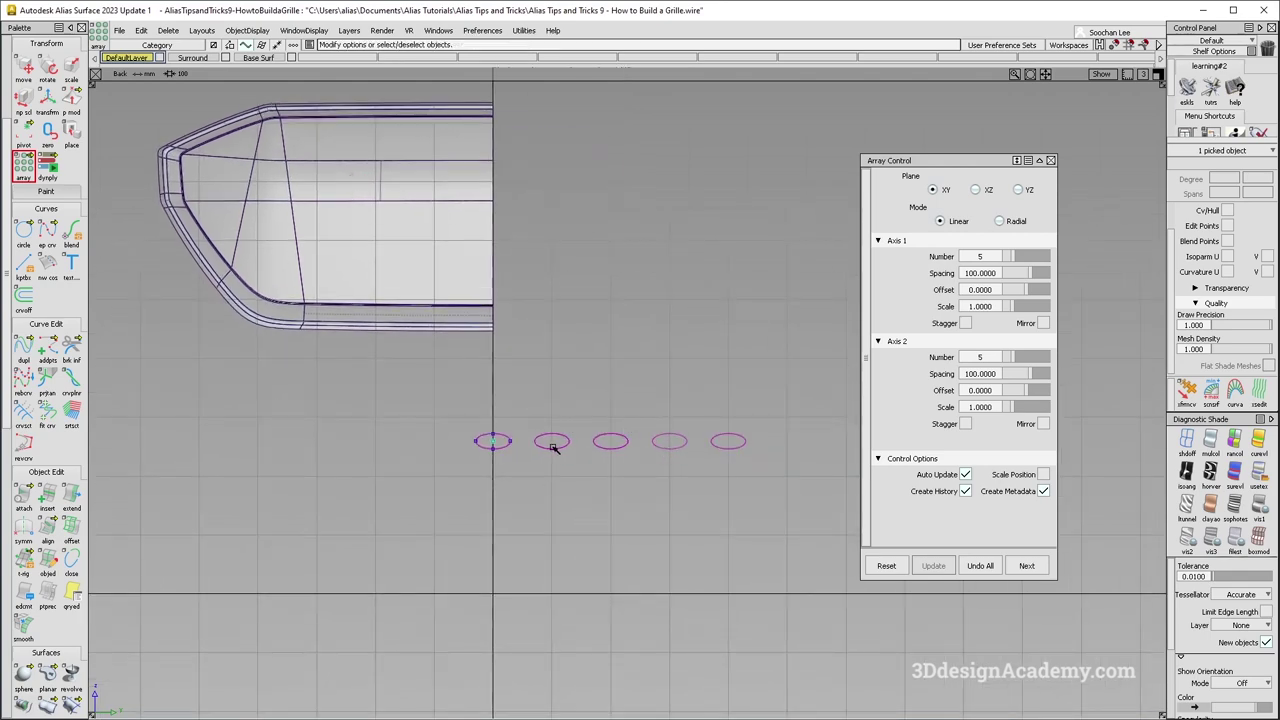
alt+shift+drag(556, 448, 269, 435)
alt+shift+middle_drag(1065, 275, 771, 423)
alt+shift+click(770, 366)
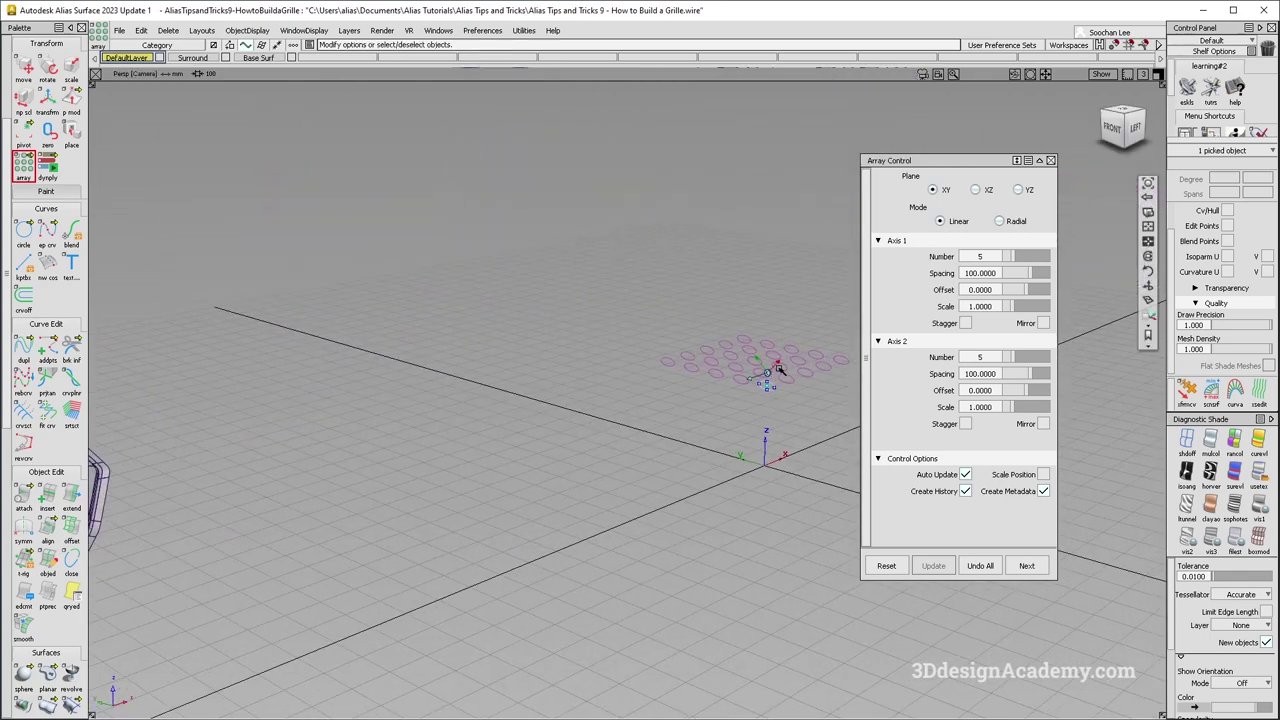
alt+shift+middle_drag(774, 366, 575, 405)
alt+shift+right_drag(575, 405, 654, 386)
alt+shift+drag(654, 386, 622, 410)
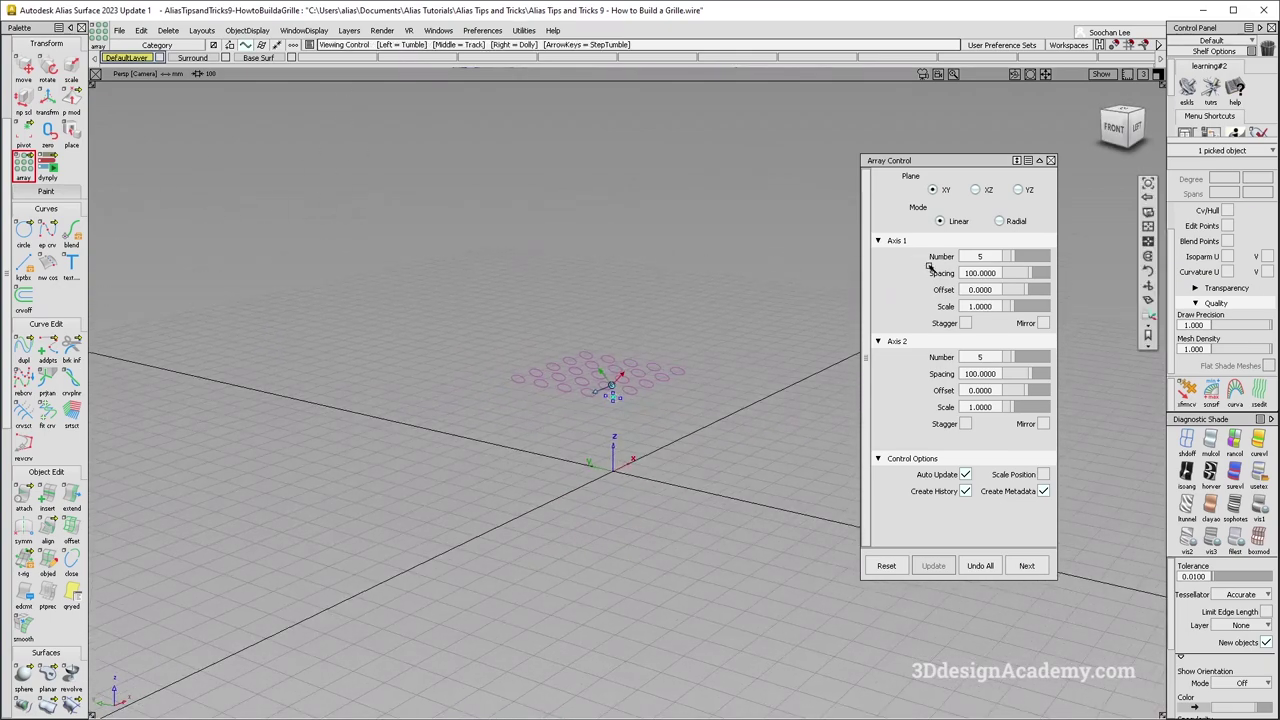
click(976, 190)
alt+shift+drag(822, 250, 749, 303)
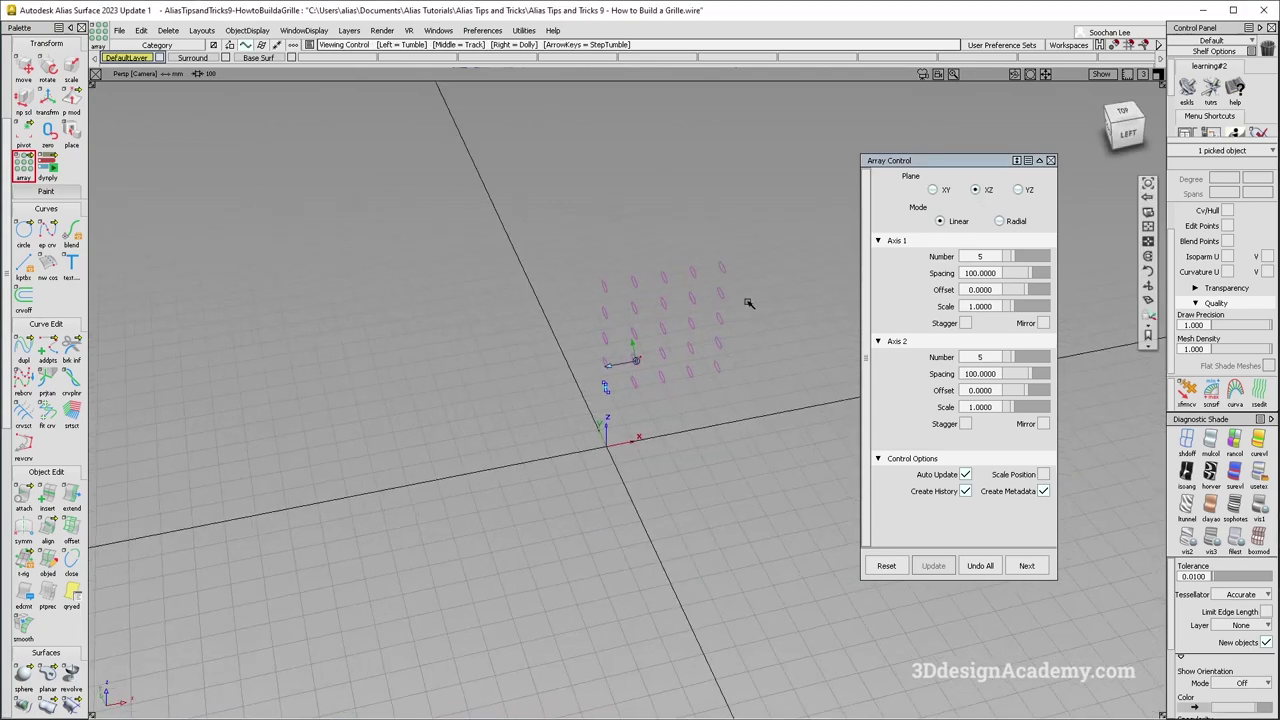
Set the ellipse array's plane to YZ and check its layout against the grille in the back view.
click(1019, 190)
alt+shift+drag(574, 434, 357, 429)
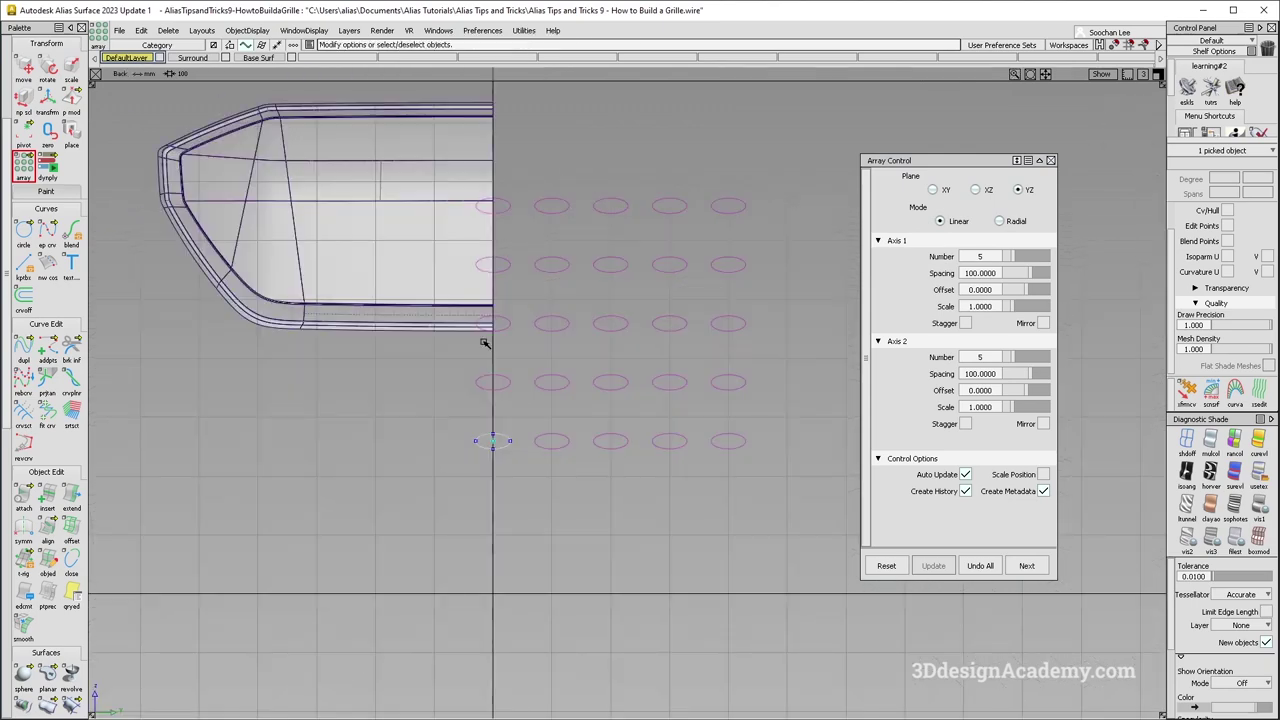
alt+shift+middle_drag(526, 374, 600, 380)
alt+shift+right_drag(600, 380, 620, 385)
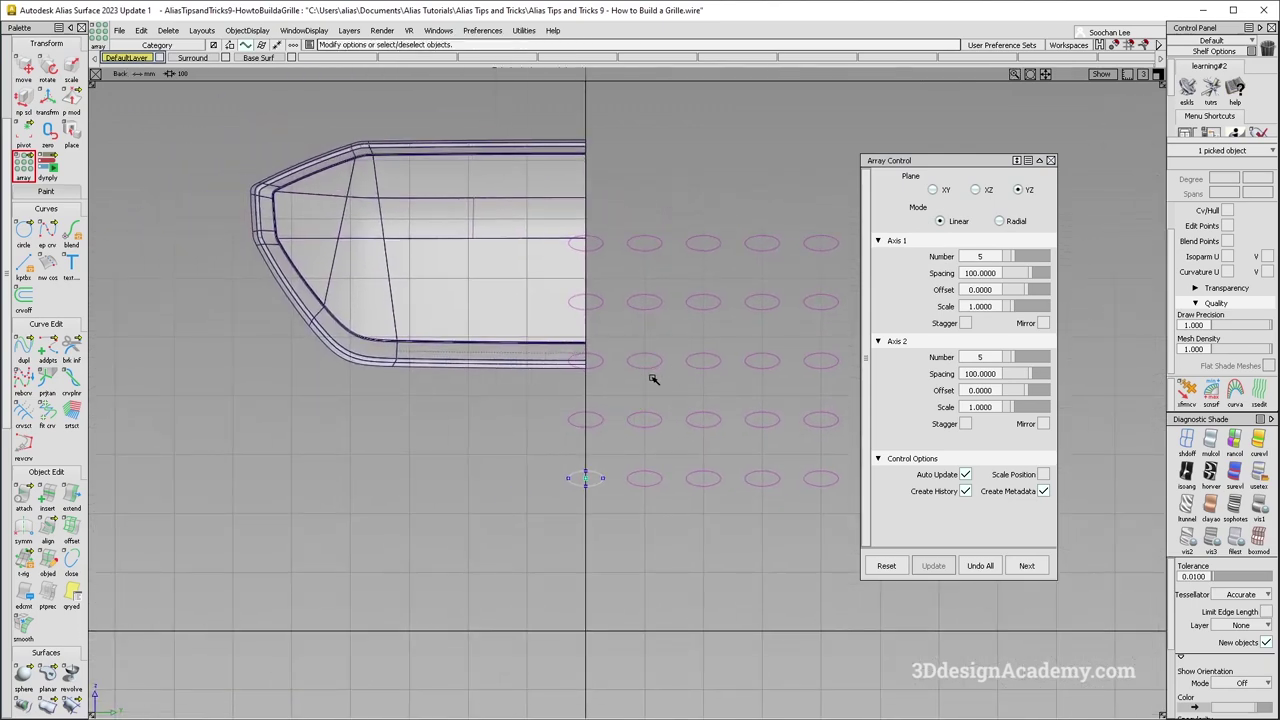
alt+shift+middle_drag(682, 390, 675, 367)
Increase the Axis 1 number of the ellipse array to 10.
drag(1014, 260, 1028, 257)
alt+shift+middle_drag(775, 314, 800, 289)
alt+shift+middle_drag(667, 361, 410, 290)
alt+shift+right_drag(410, 290, 508, 346)
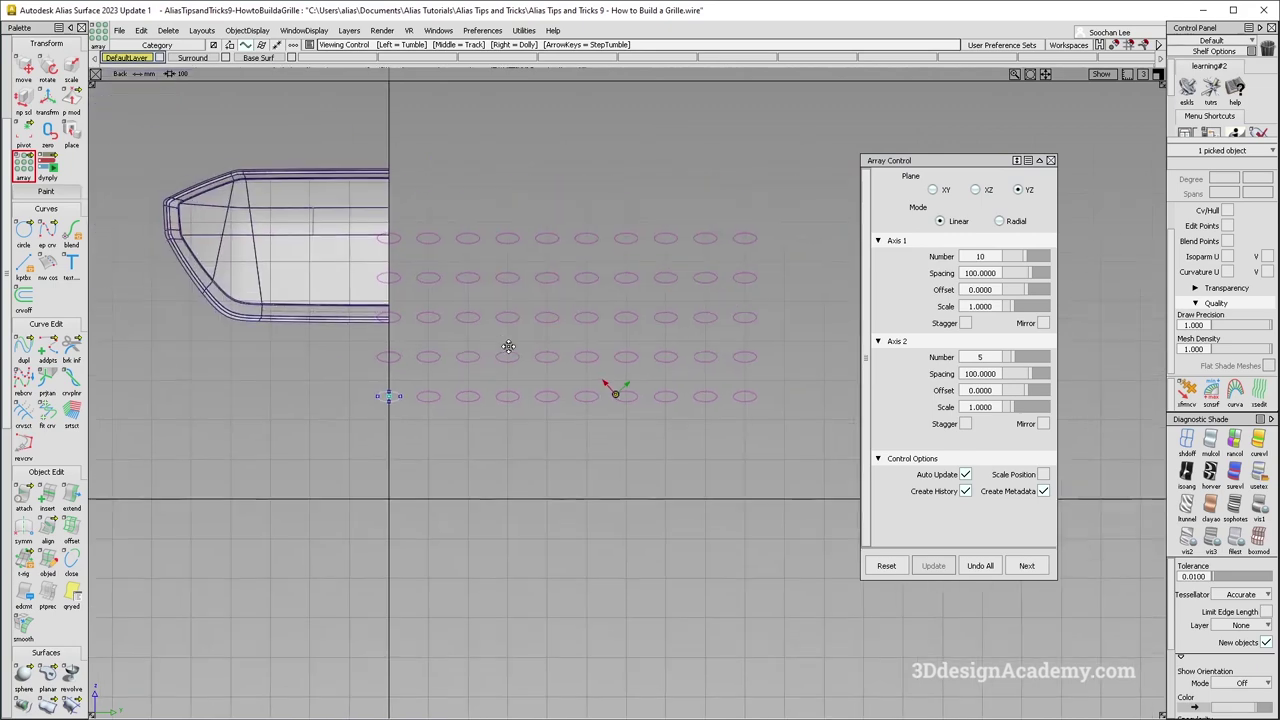
alt+shift+middle_drag(508, 346, 518, 353)
alt+shift+middle_drag(459, 415, 592, 448)
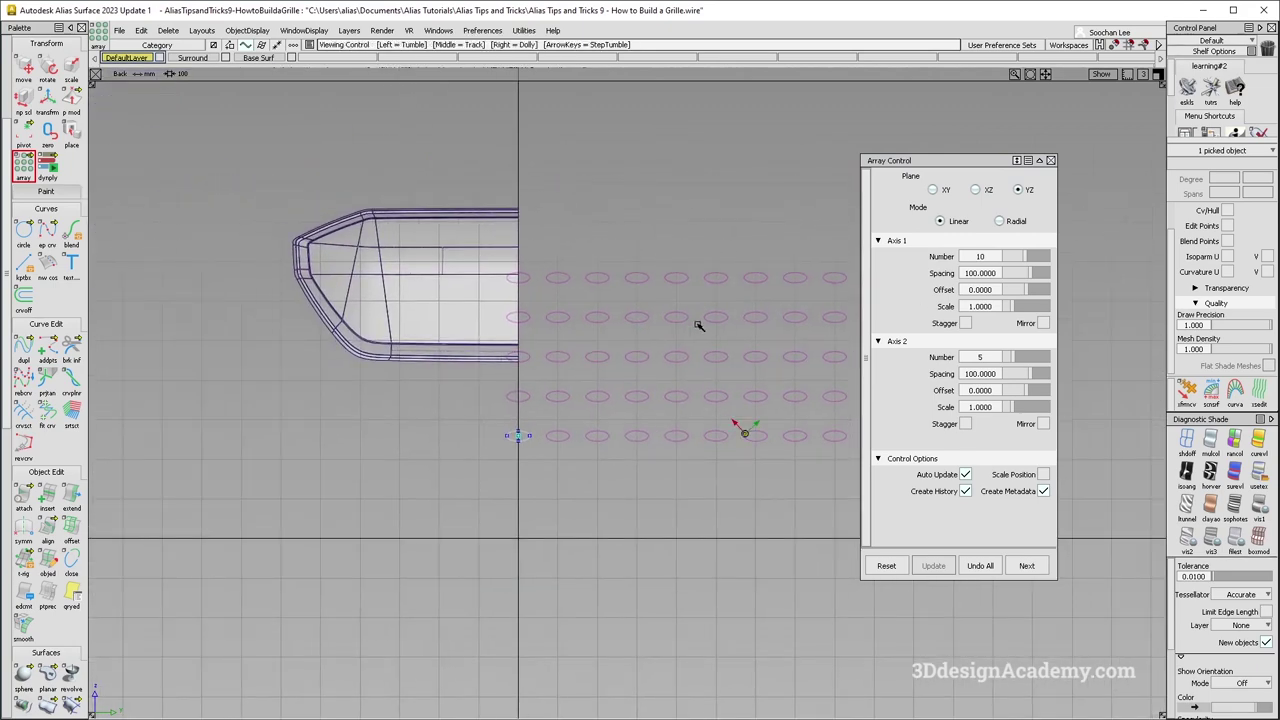
alt+shift+middle_drag(699, 325, 644, 314)
Set the Axis 1 spacing of the ellipse array to 70.
drag(1031, 274, 929, 277)
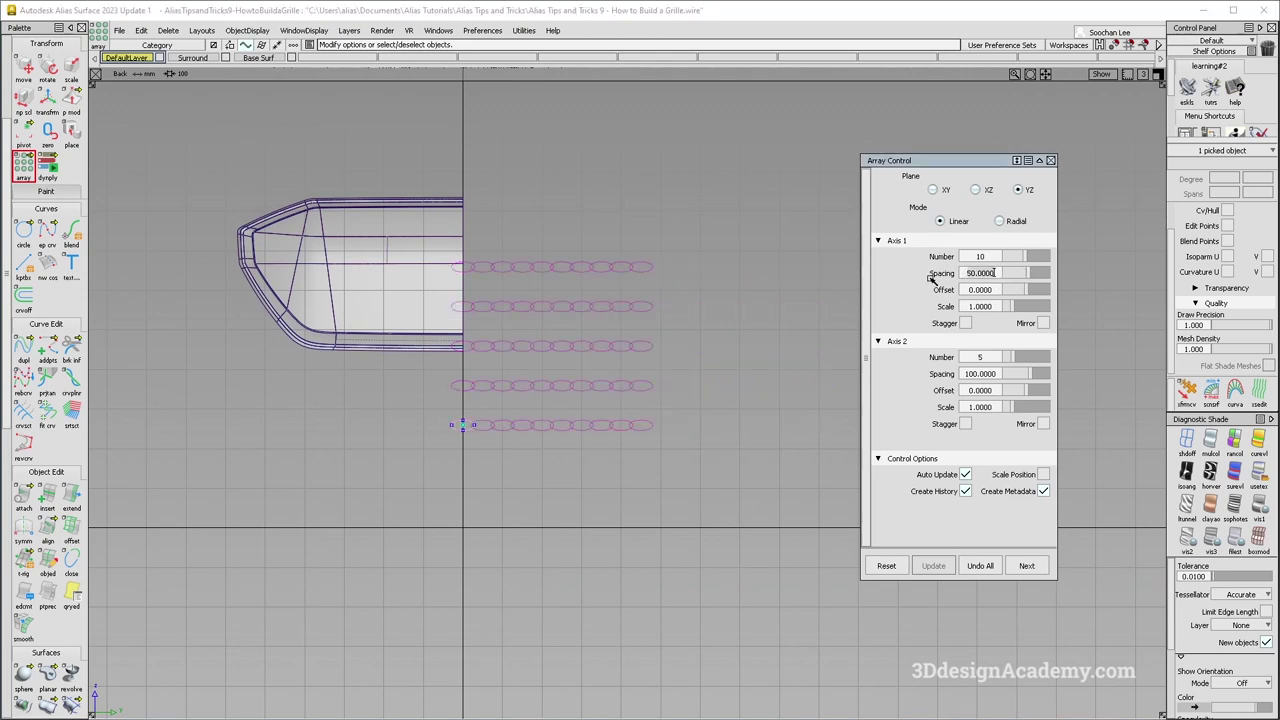
text(70)
key(Return)
alt+shift+right_drag(531, 371, 603, 349)
alt+shift+middle_drag(415, 356, 460, 379)
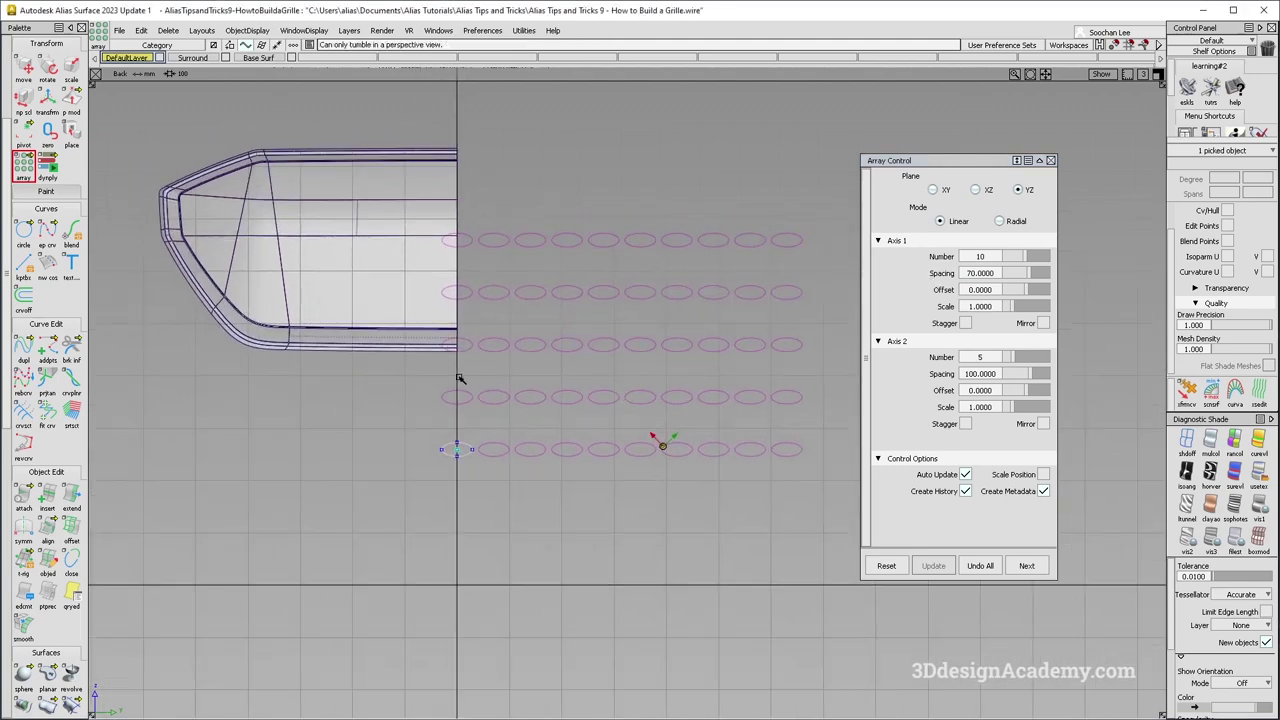
Increase the Axis 2 number of the ellipse array to 10.
alt+shift+right_drag(440, 372, 457, 363)
alt+shift+middle_drag(546, 373, 551, 377)
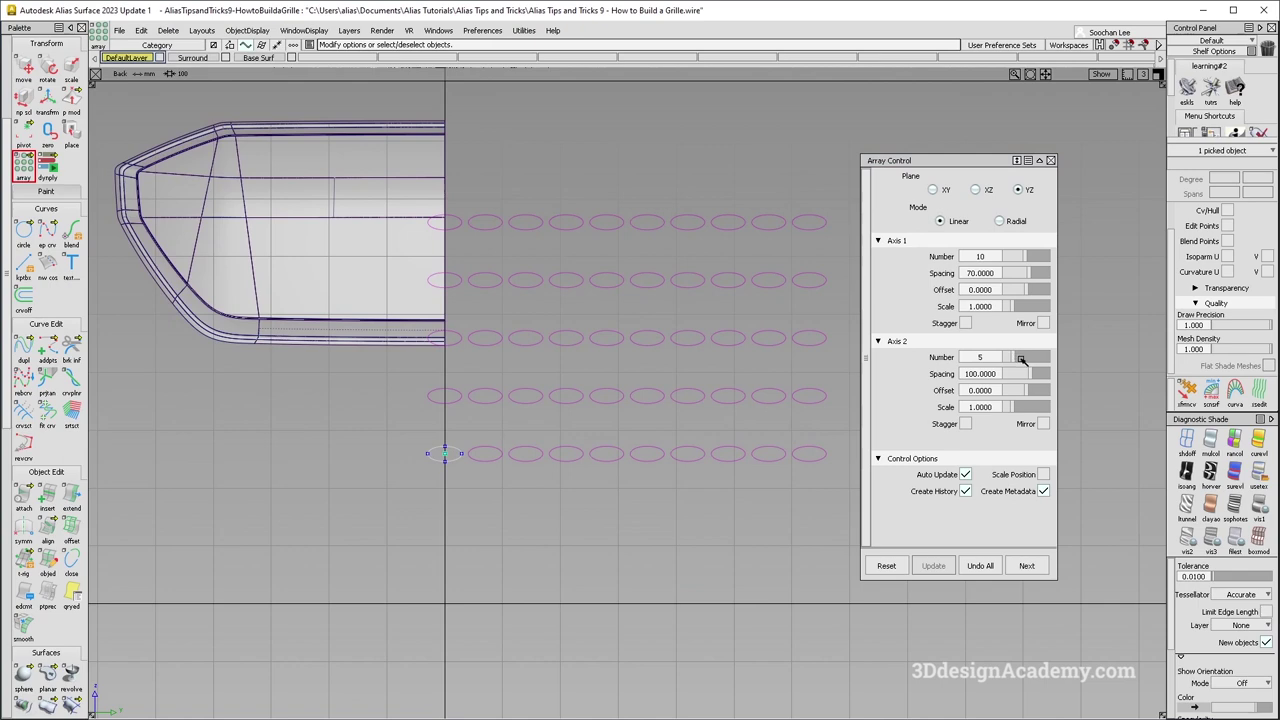
drag(1021, 358, 1027, 358)
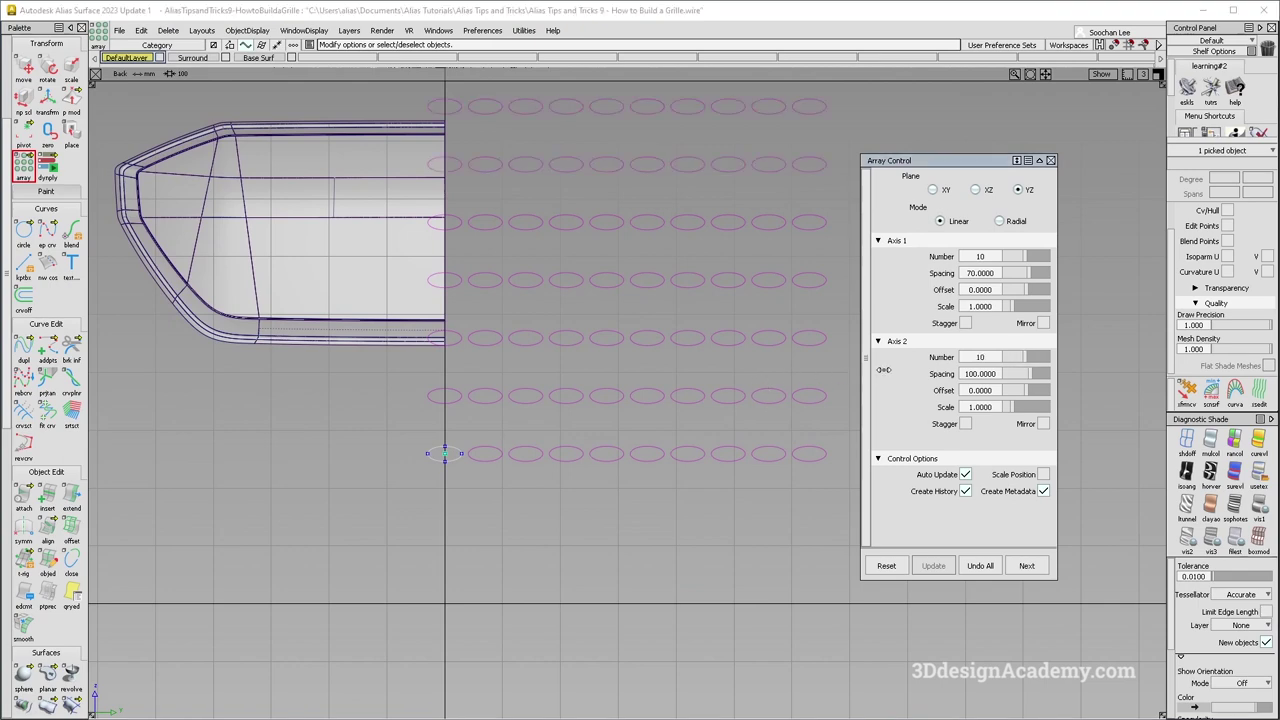
alt+shift+right_drag(697, 329, 674, 329)
alt+shift+middle_drag(674, 329, 706, 366)
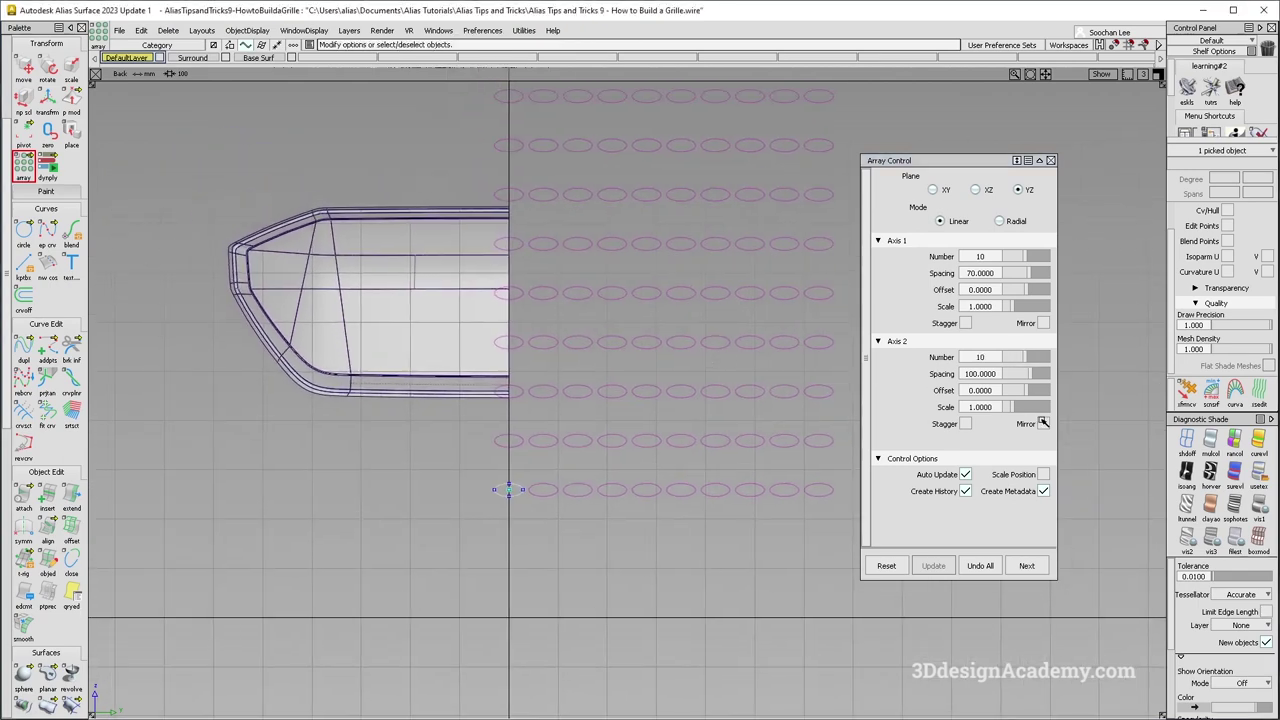
Set the Axis 2 spacing of the ellipse array to 30.
click(996, 374)
key(BackSpace)
key(BackSpace)
key(BackSpace)
key(BackSpace)
key(BackSpace)
key(BackSpace)
key(BackSpace)
key(BackSpace)
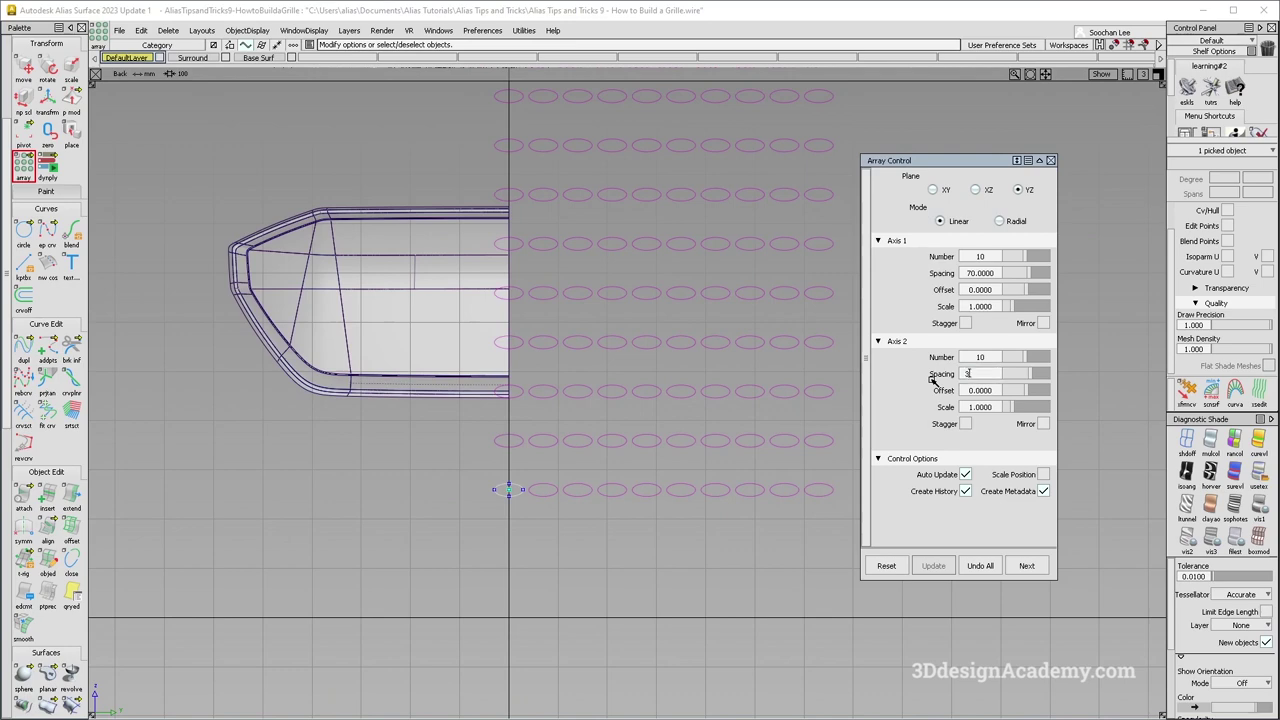
text(30)
key(Return)
alt+shift+right_drag(549, 443, 572, 423)
alt+shift+middle_drag(573, 423, 495, 408)
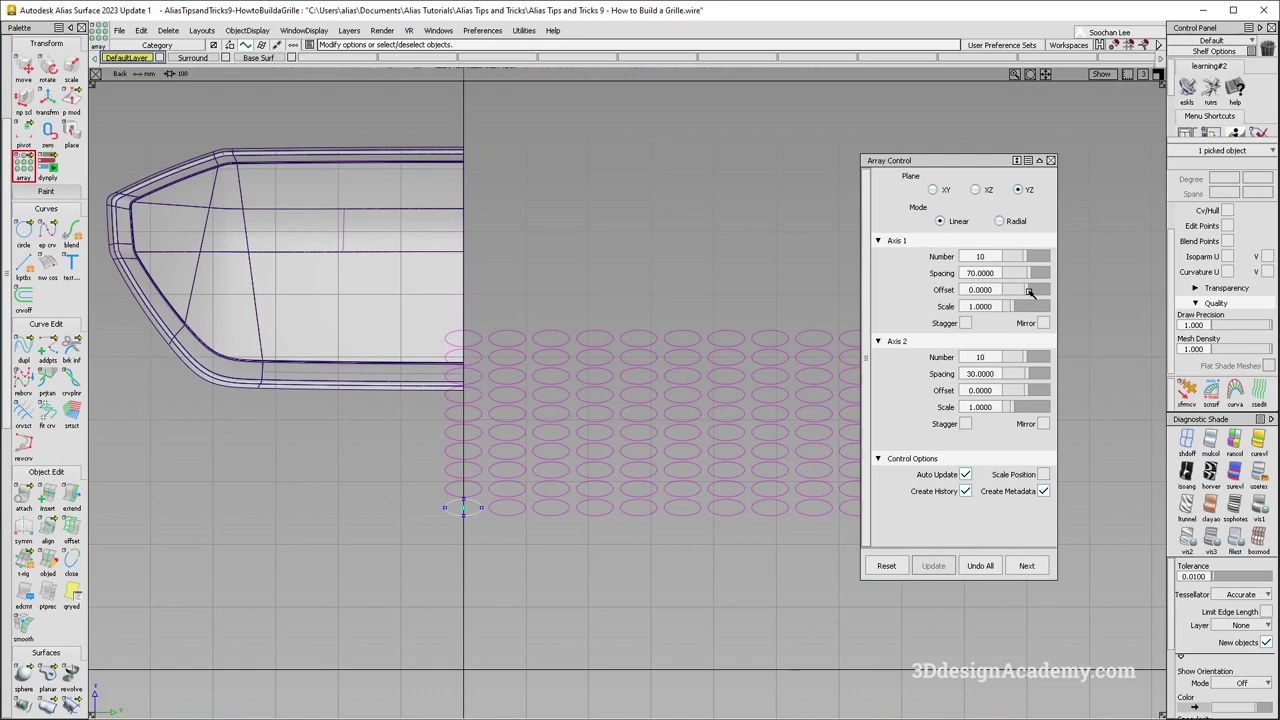
Set the Axis 1 offset of the ellipse array to 30.
drag(1027, 298, 1034, 295)
alt+shift+middle_drag(671, 378, 611, 347)
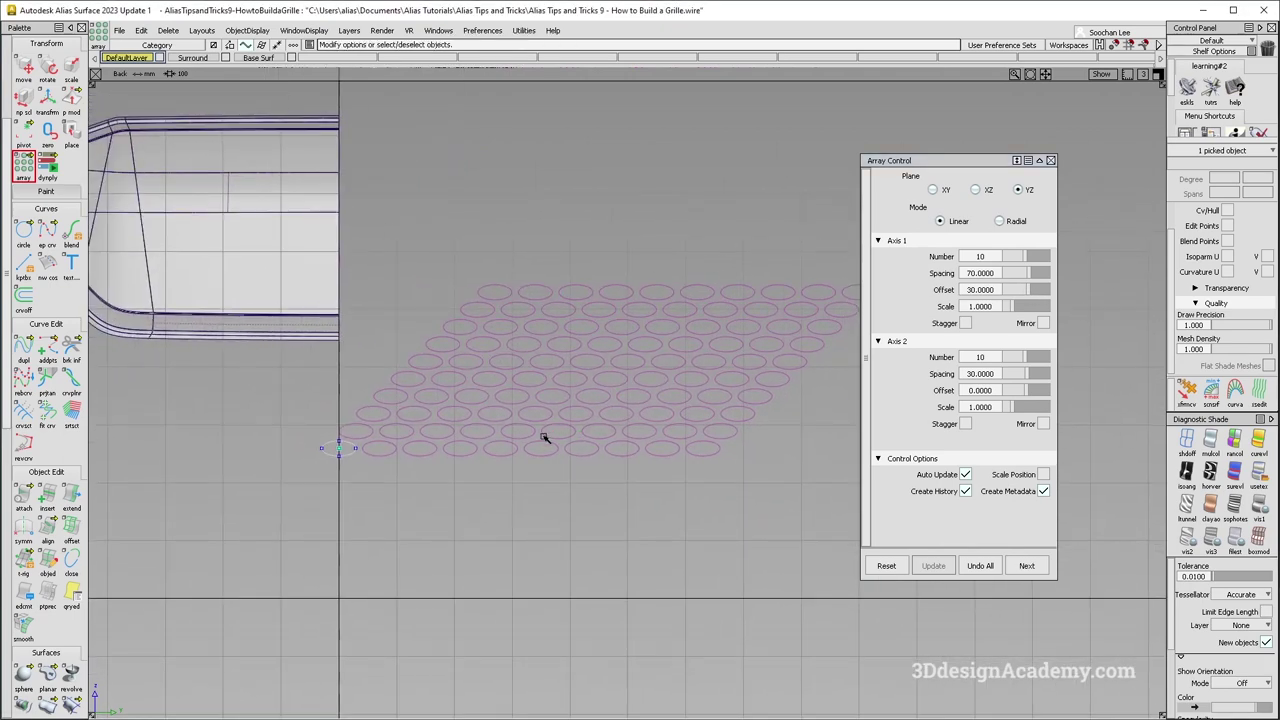
alt+shift+right_drag(371, 437, 512, 402)
alt+shift+middle_drag(512, 402, 654, 400)
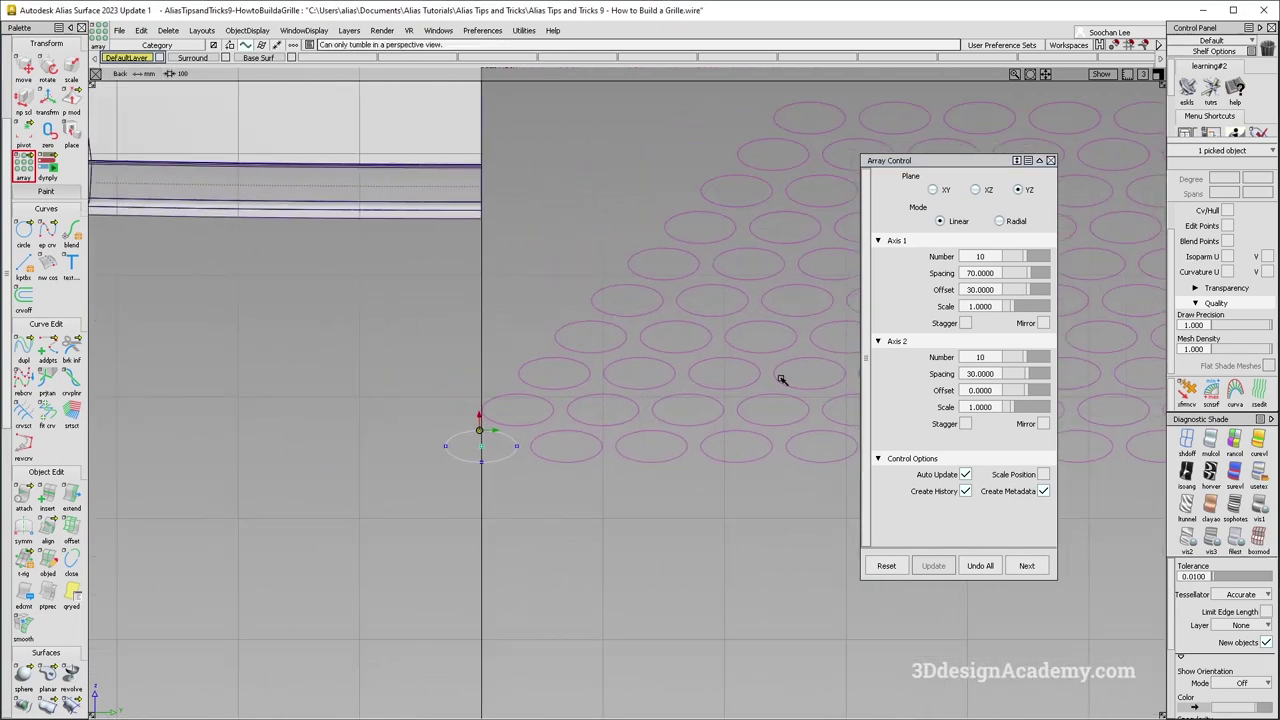
Stagger the ellipse array along Axis 1 with an offset of 35.
click(965, 324)
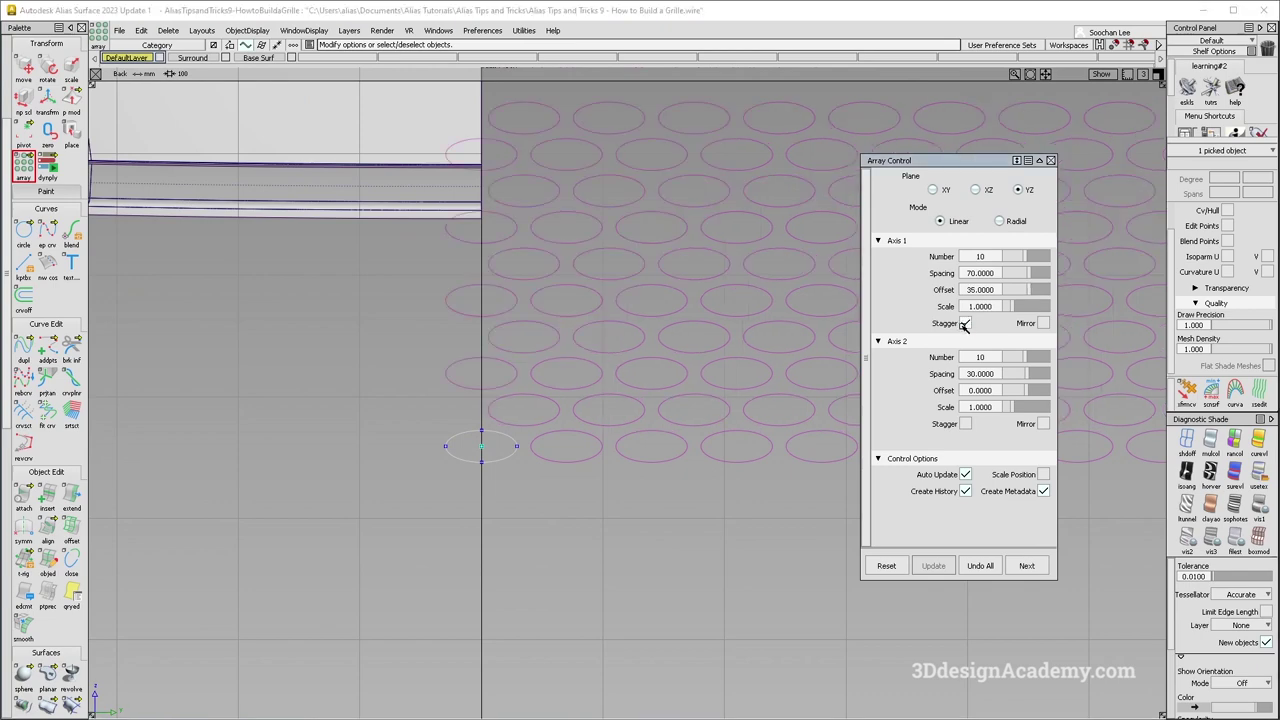
scroll(637, 363, down, 3)
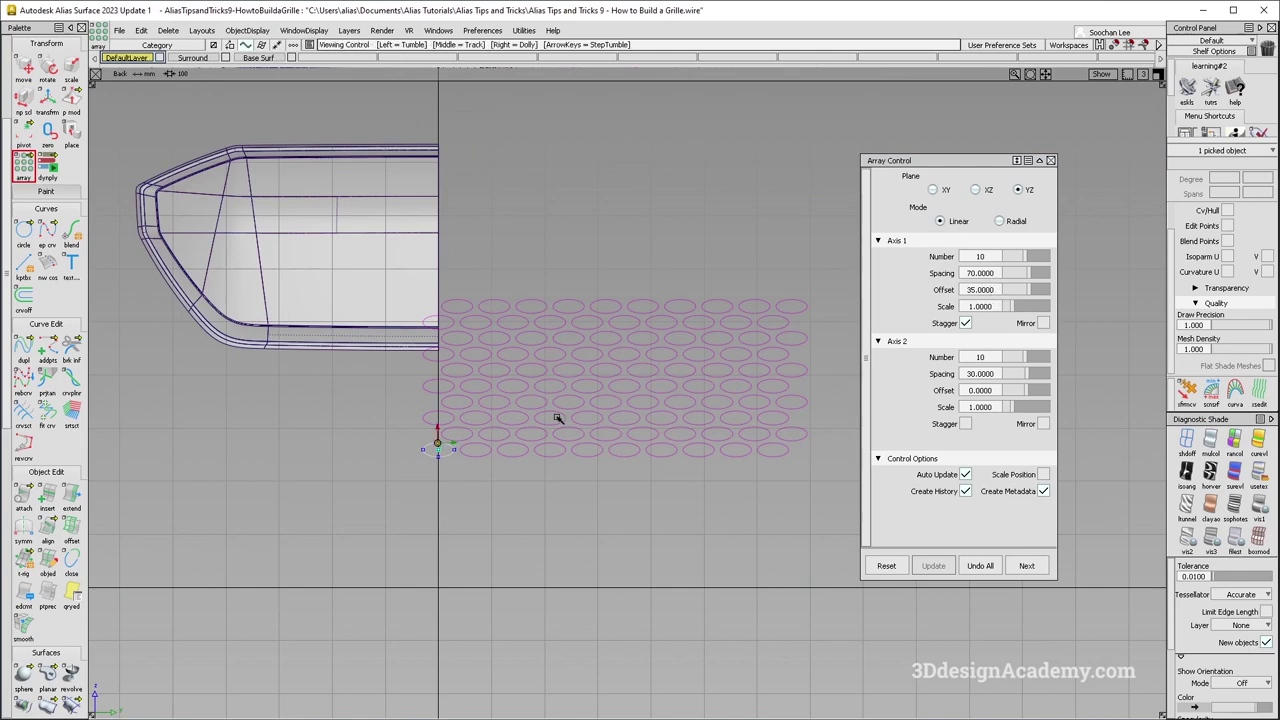
scroll(603, 394, up, 3)
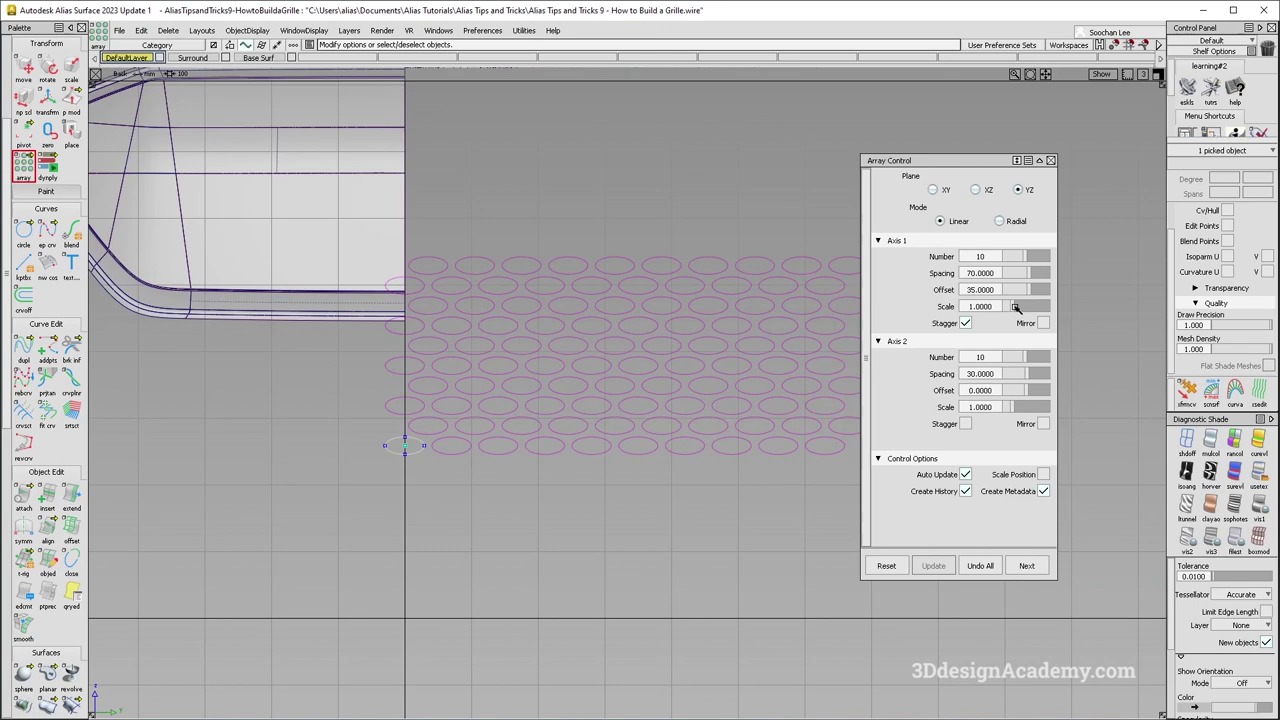
scroll(605, 420, down, 3)
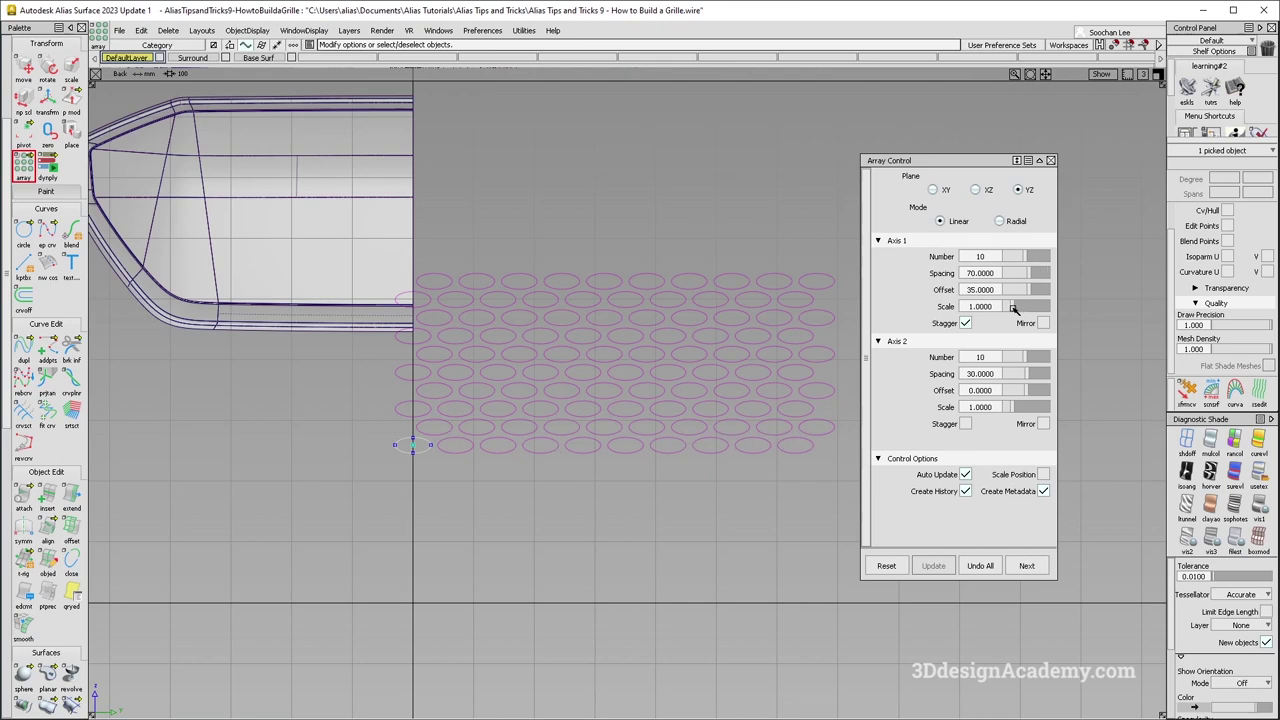
Set the Axis 1 scale of the ellipse array to 0.3.
drag(1014, 309, 1006, 308)
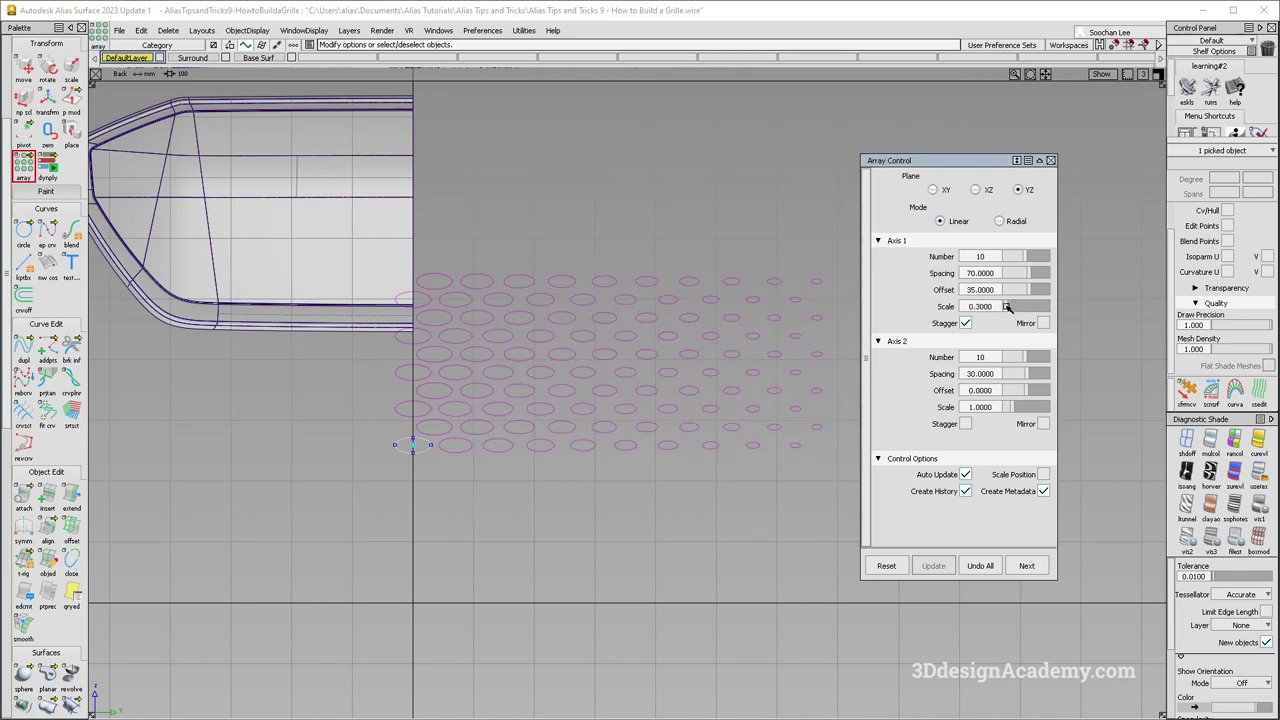
alt+shift+middle_drag(598, 380, 635, 369)
key(alt+shift)
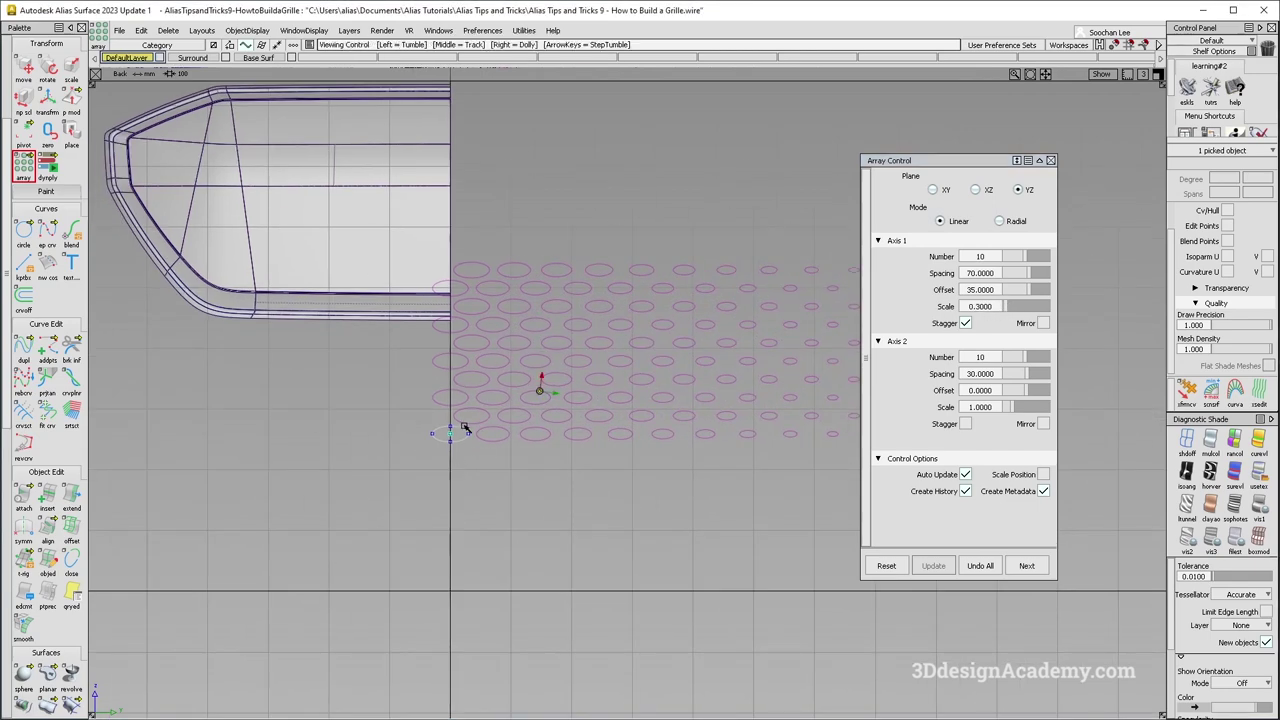
alt+shift+right_drag(505, 418, 530, 392)
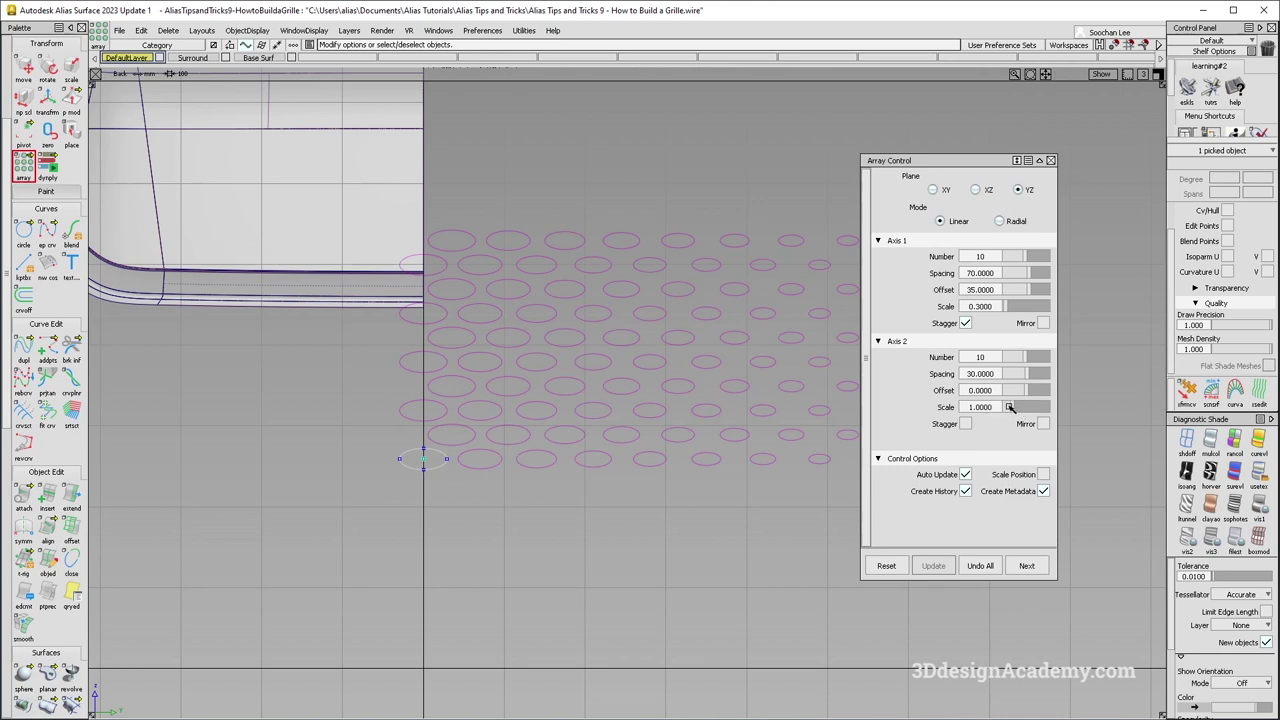
Set the Axis 2 scale of the ellipse array to 0.6.
drag(1014, 410, 1008, 405)
alt+shift+middle_drag(578, 388, 539, 388)
alt+shift+right_drag(600, 379, 571, 391)
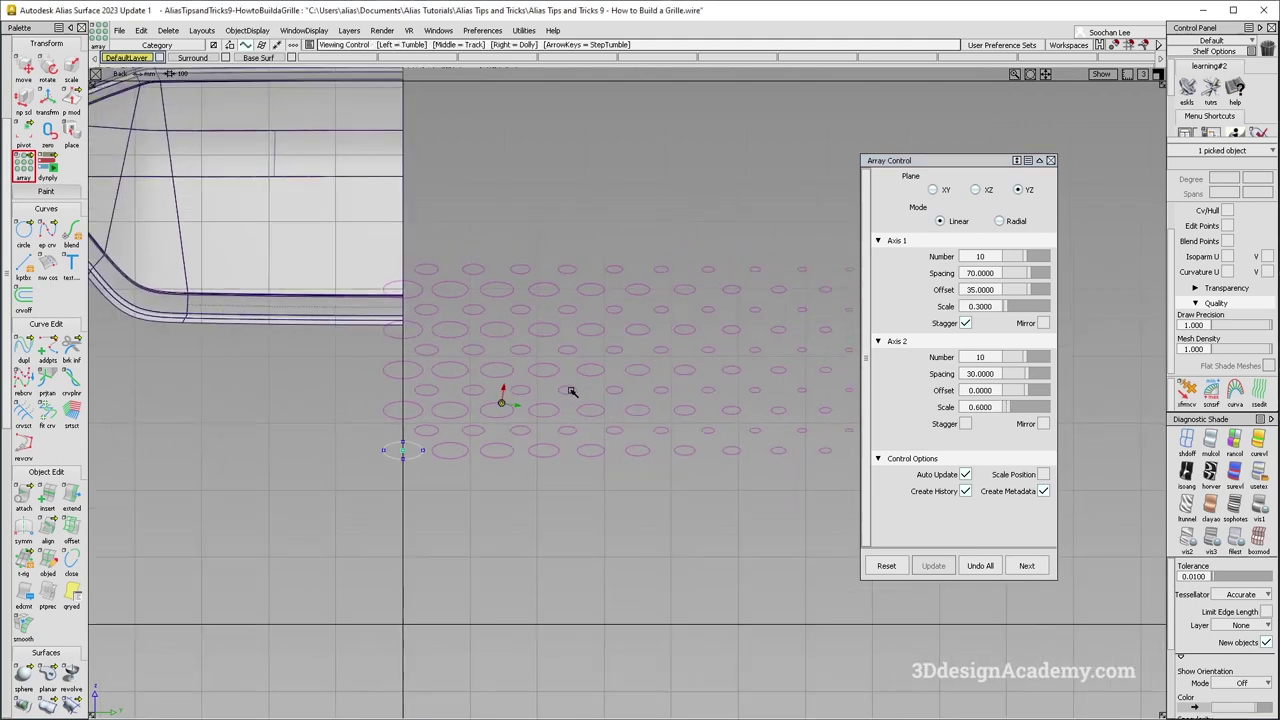
Turn the Axis 1 stagger of the ellipse array off and on again to compare both layouts.
click(964, 323)
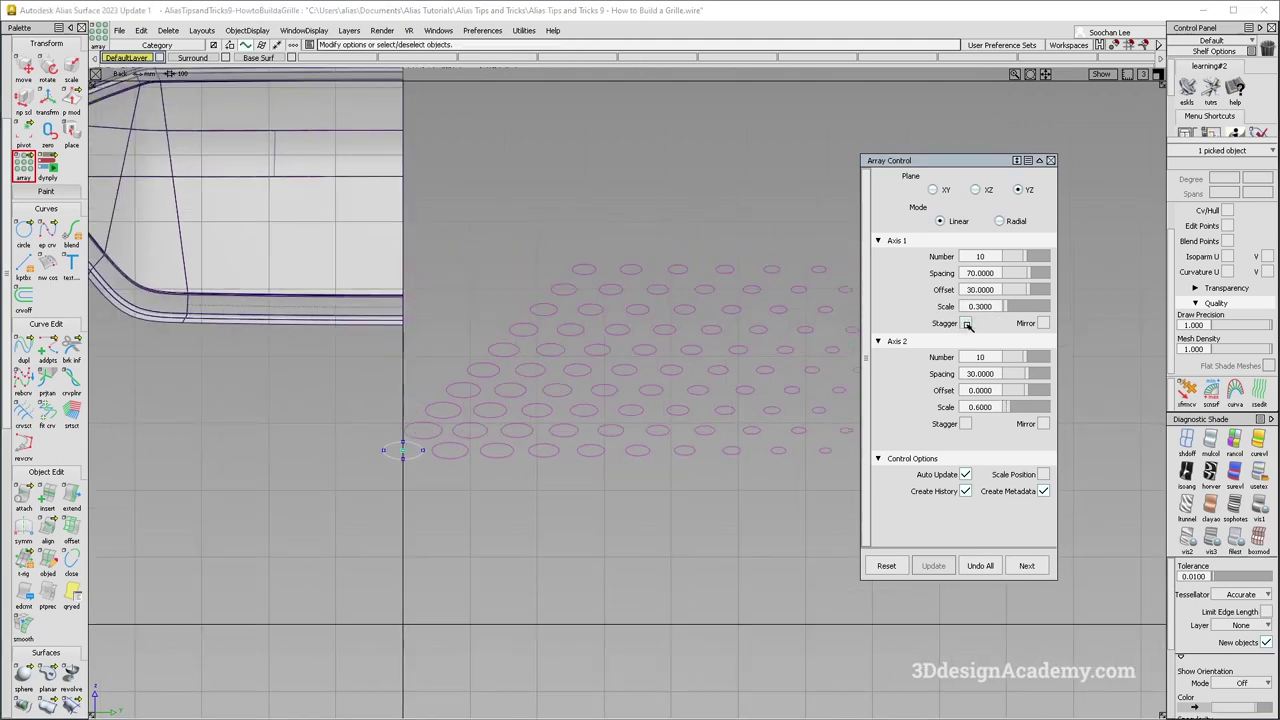
alt+shift+right_drag(652, 397, 626, 384)
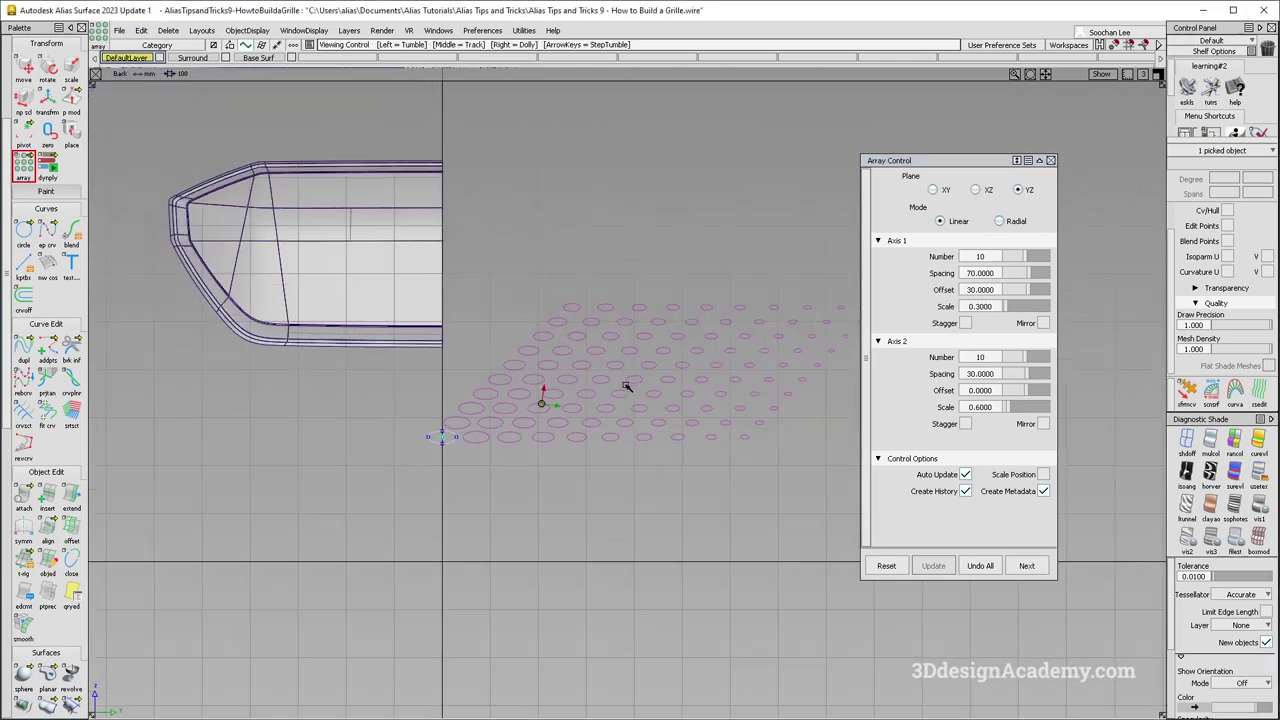
alt+shift+middle_drag(626, 384, 571, 379)
alt+shift+right_drag(560, 386, 489, 389)
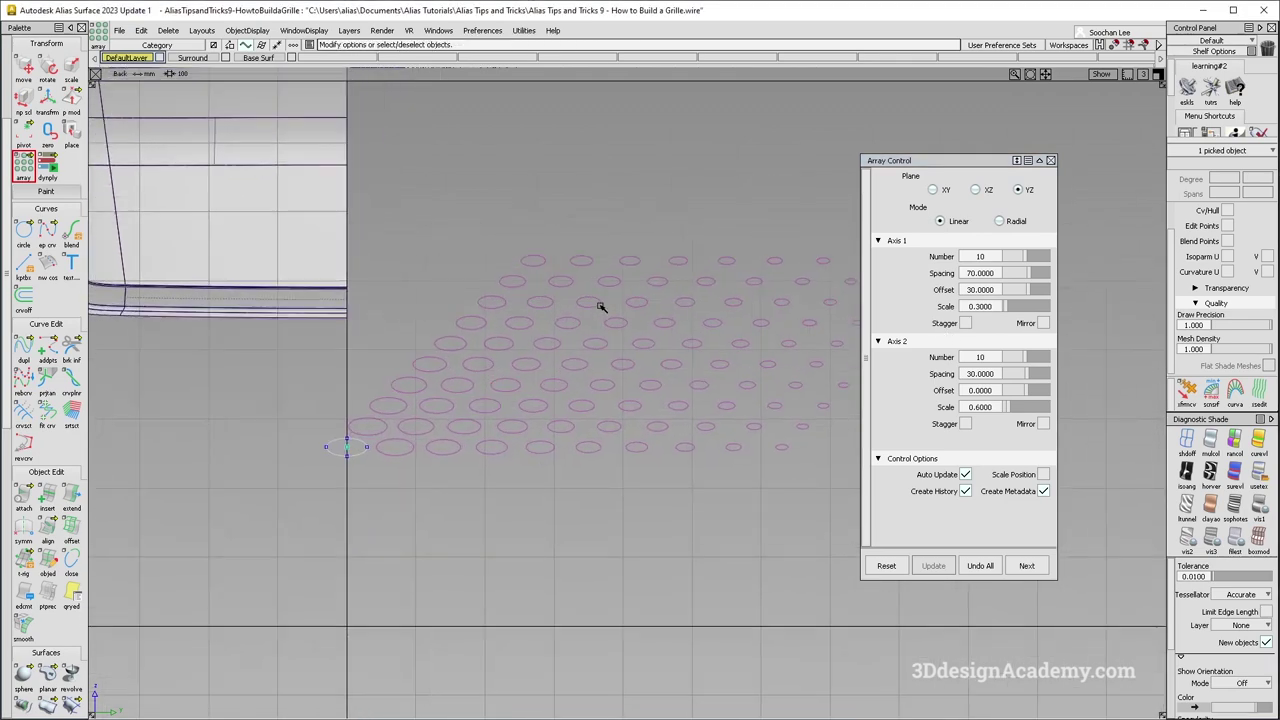
click(965, 323)
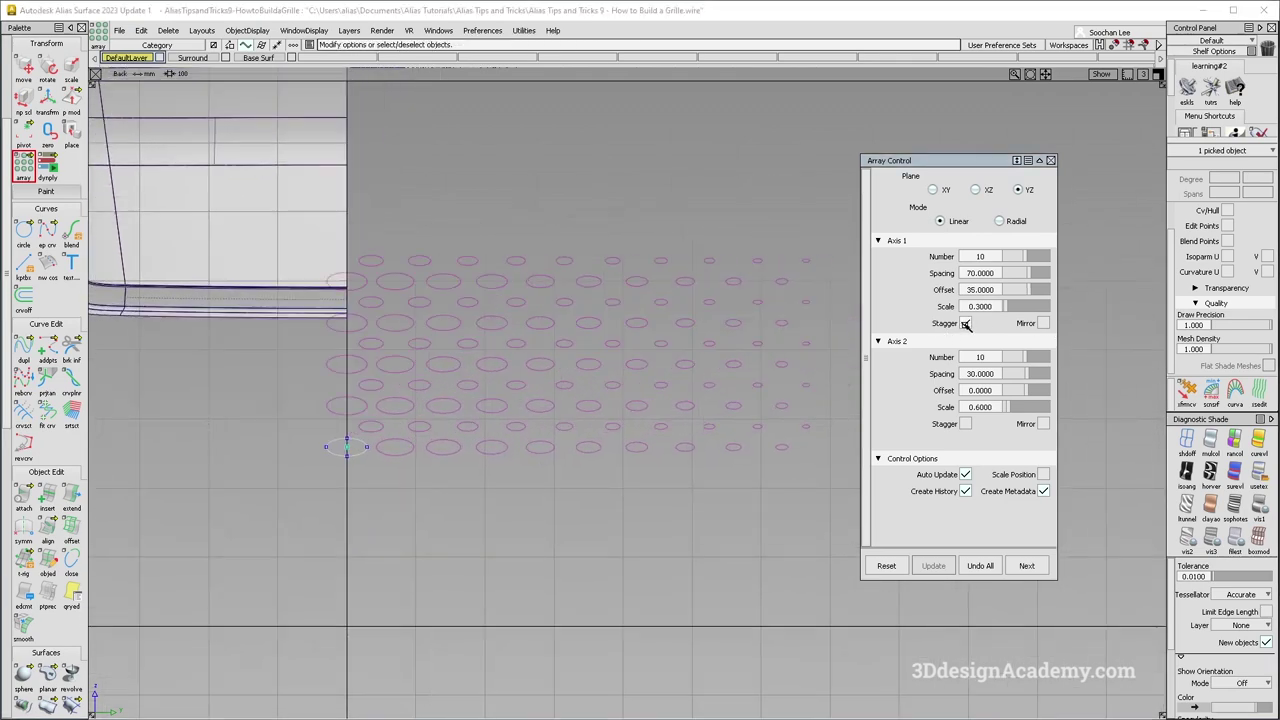
Disable the Axis 1 stagger and reduce the Axis 2 scale of the ellipse array to 0.2.
click(966, 324)
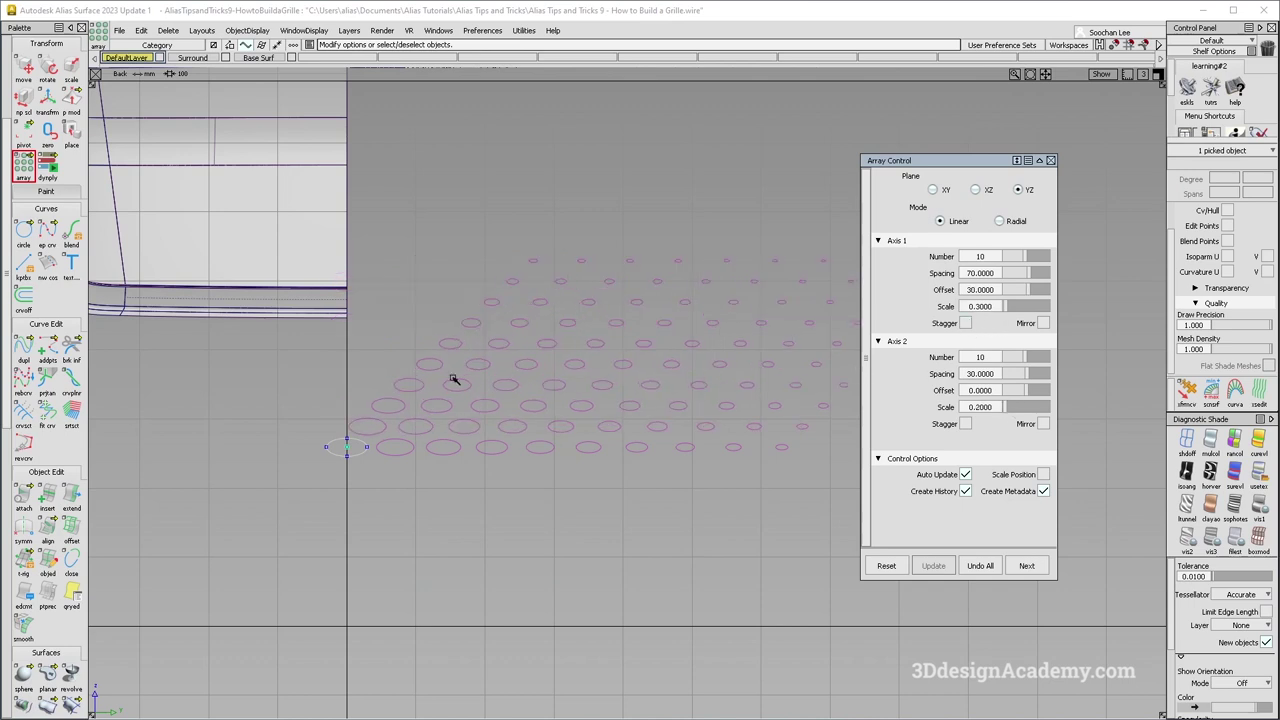
alt+shift+right_drag(455, 380, 571, 403)
alt+shift+right_drag(420, 415, 477, 408)
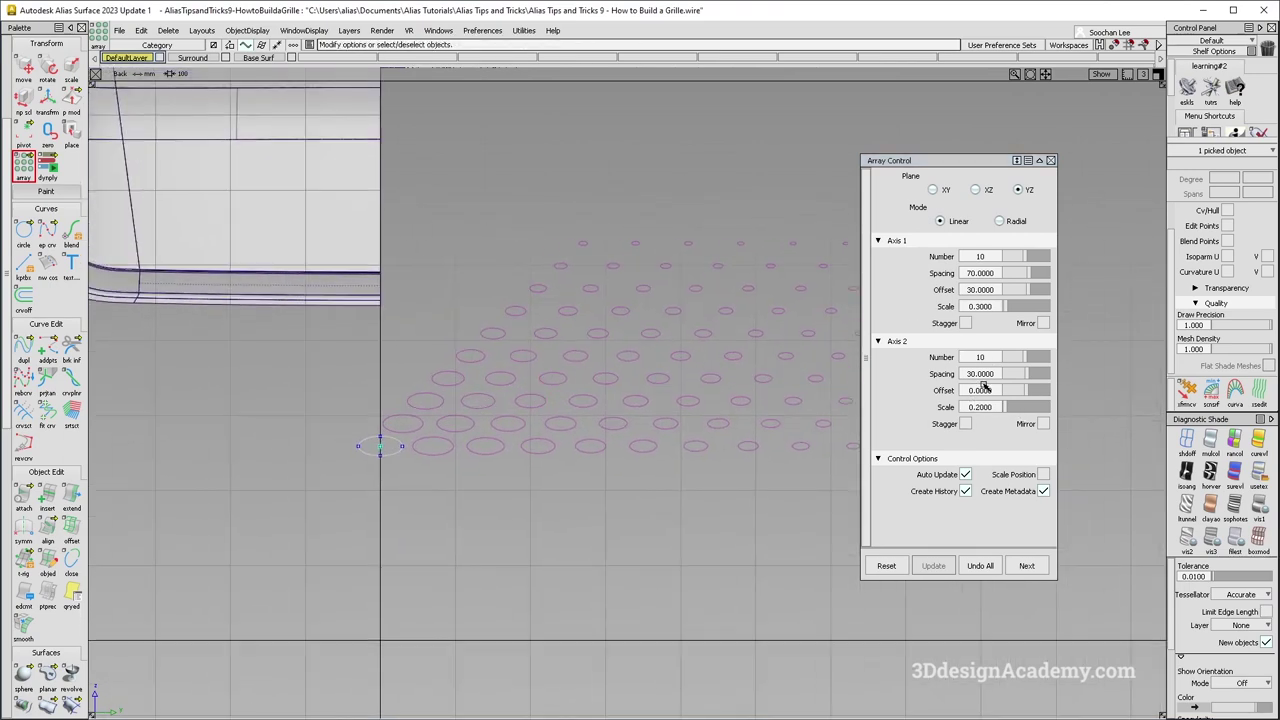
Set the Axis 2 scale of the ellipse array to 1 and enable the Axis 1 stagger.
drag(998, 410, 918, 390)
text(1)
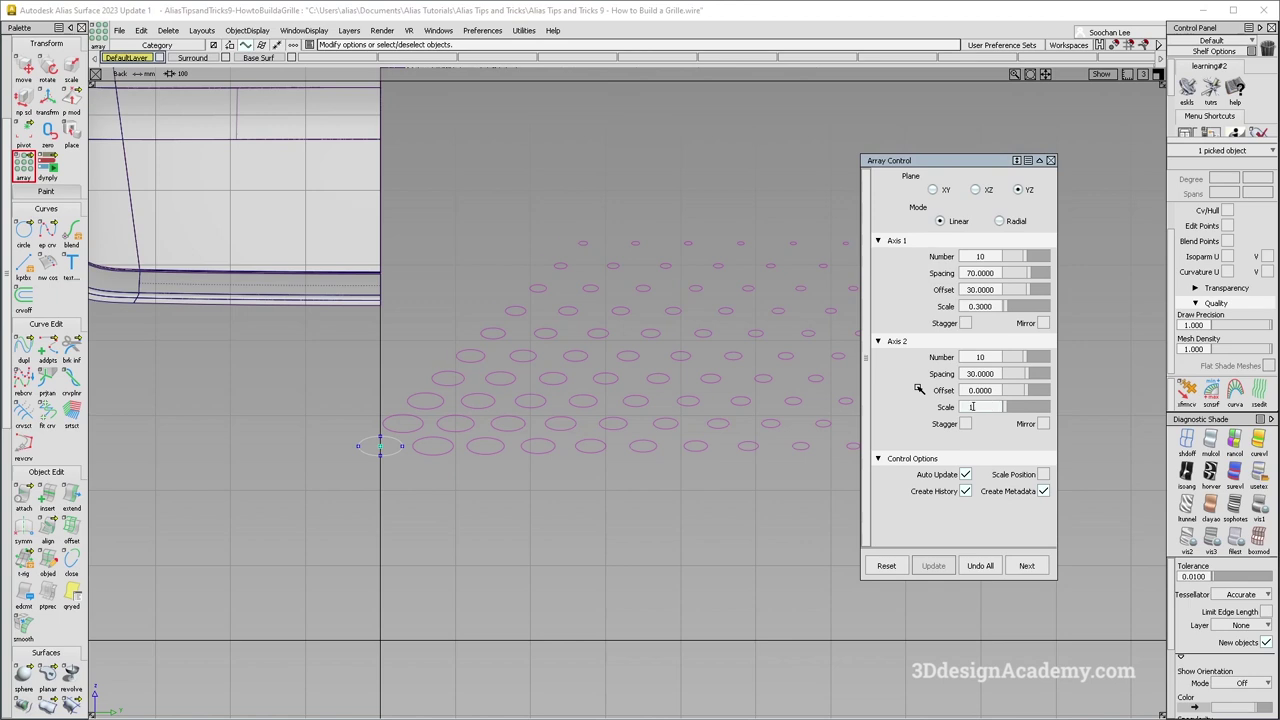
key(Return)
click(966, 322)
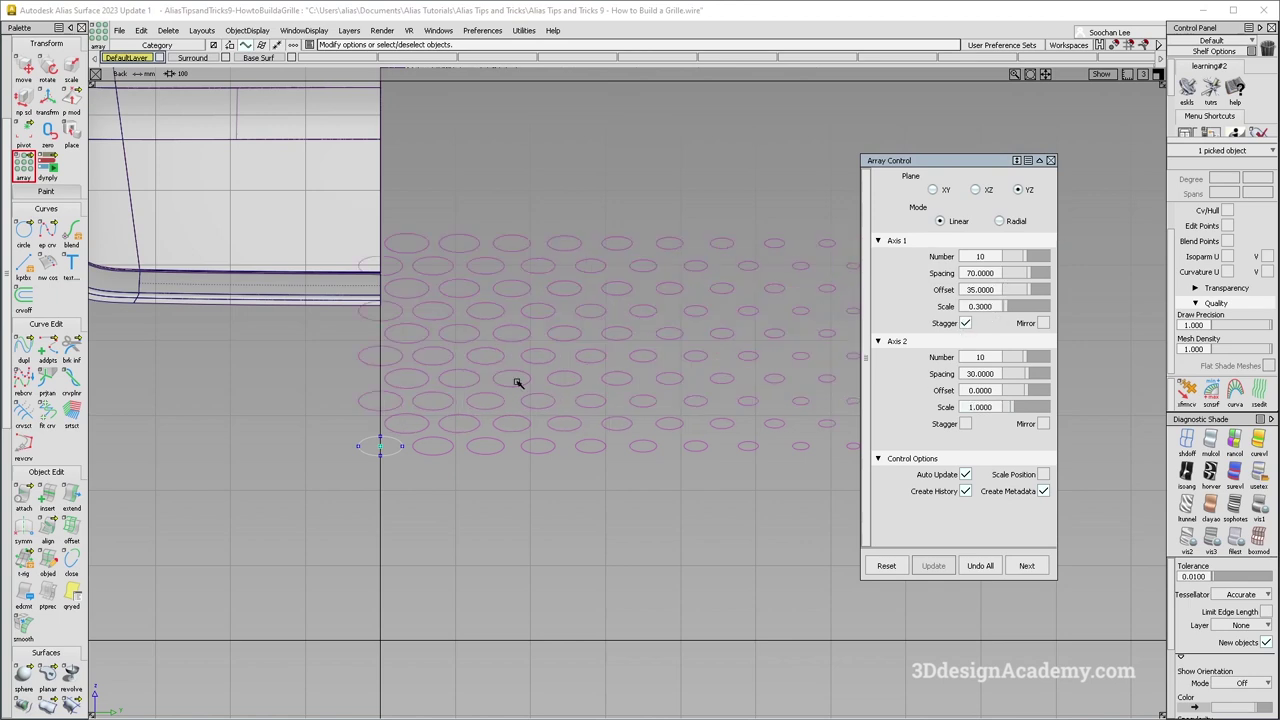
Mirror the ellipse array along Axis 1 so the pattern extends to both sides of the source ellipse.
alt+shift+middle_drag(457, 409, 497, 357)
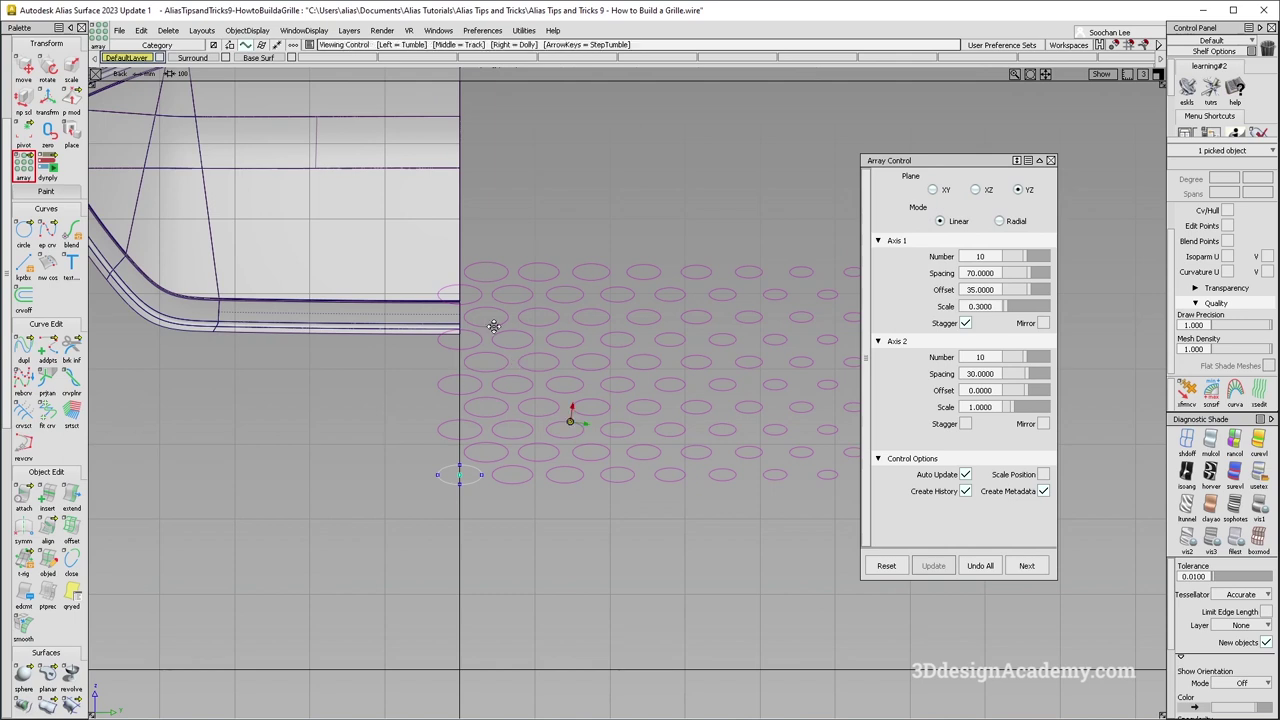
alt+shift+middle_drag(480, 400, 580, 323)
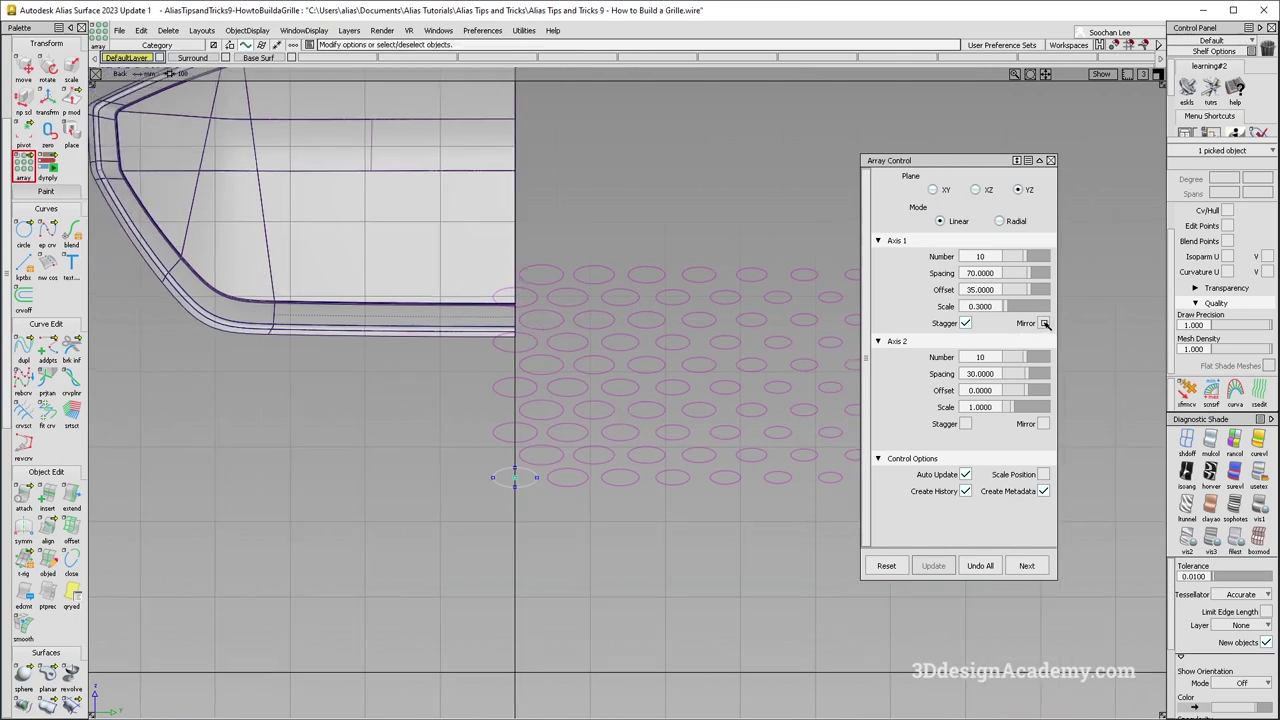
click(1044, 323)
alt+shift+middle_drag(438, 421, 609, 409)
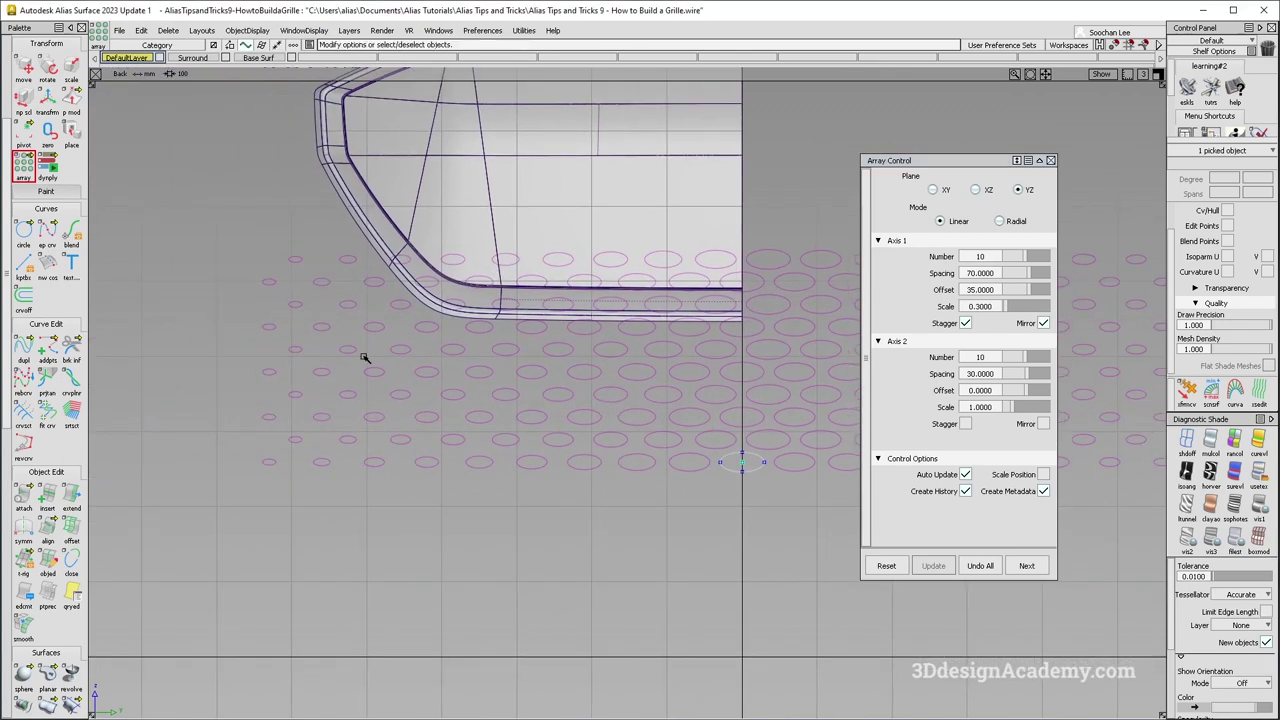
alt+shift+middle_drag(670, 354, 632, 428)
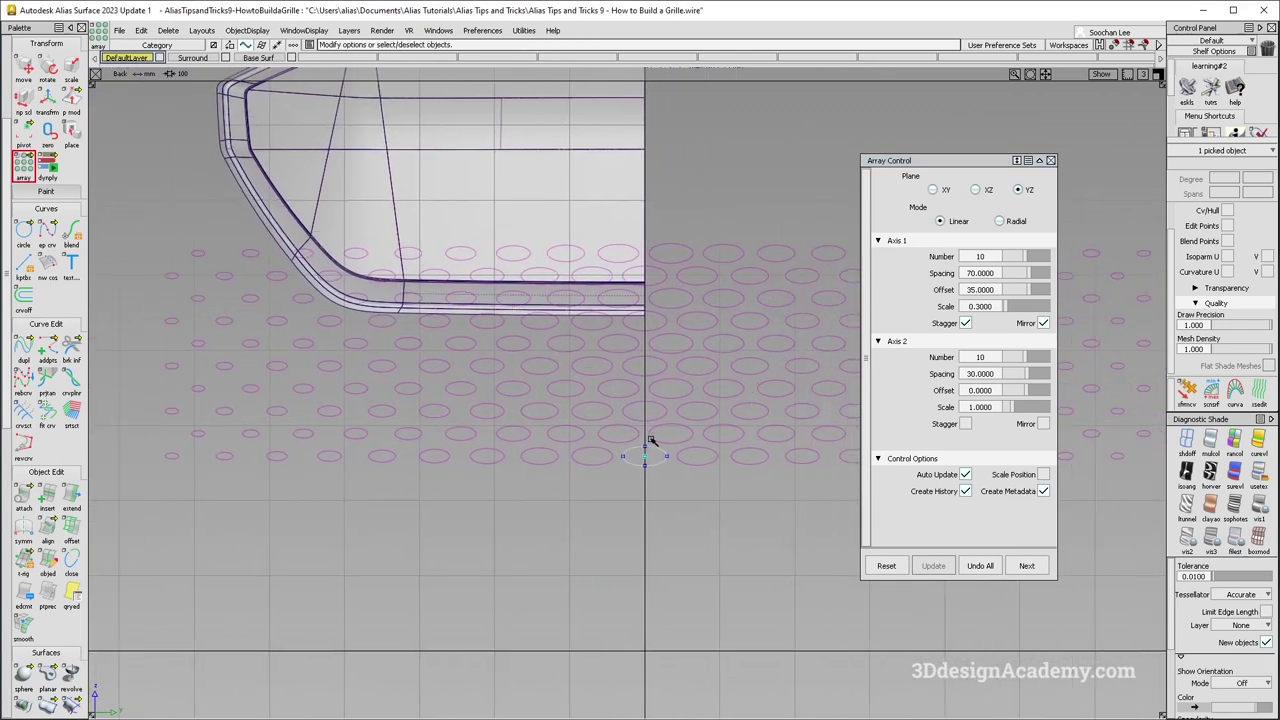
alt+shift+right_drag(708, 406, 620, 443)
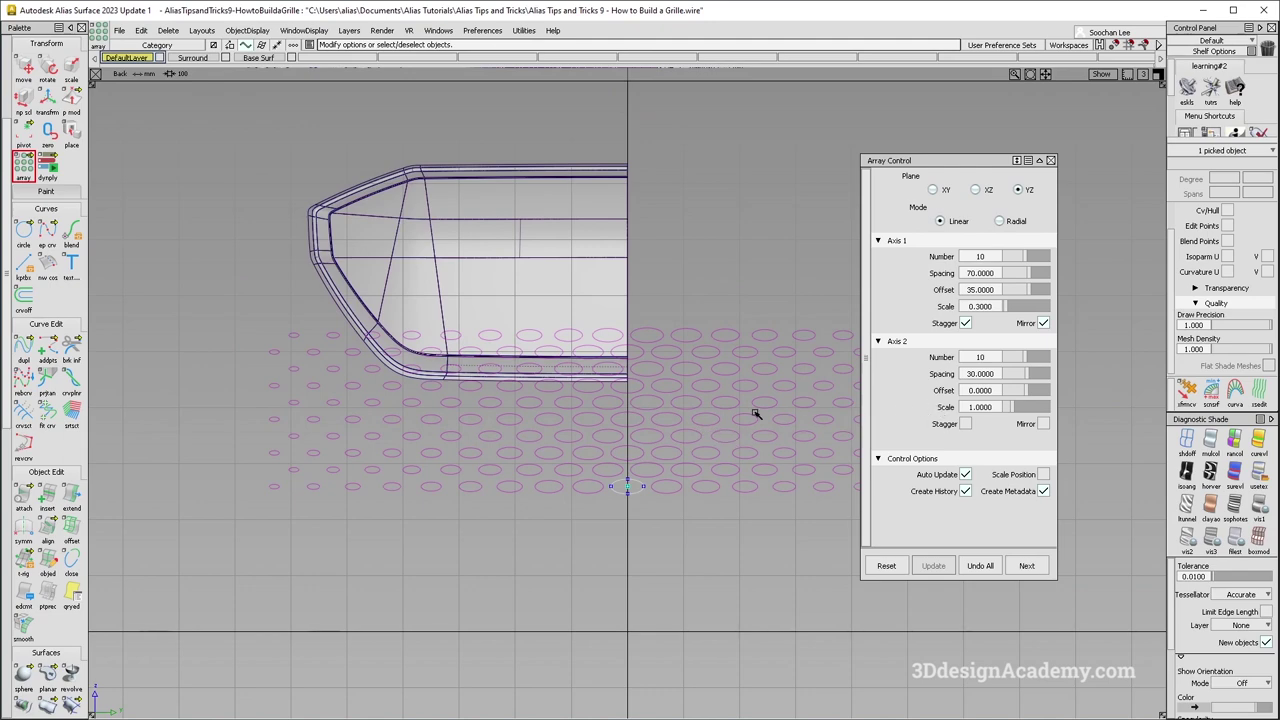
Increase the Axis 2 number of the ellipse array to 12.
alt+shift+middle_drag(757, 413, 714, 417)
click(982, 357)
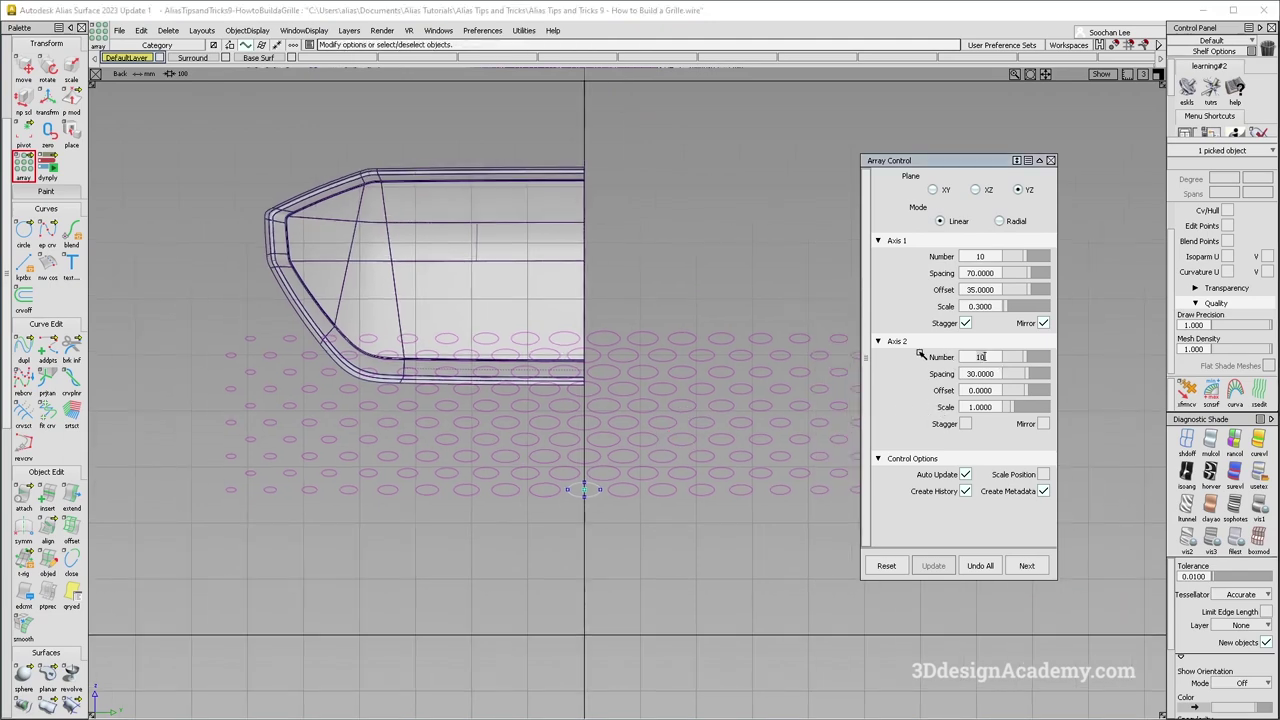
key(Return)
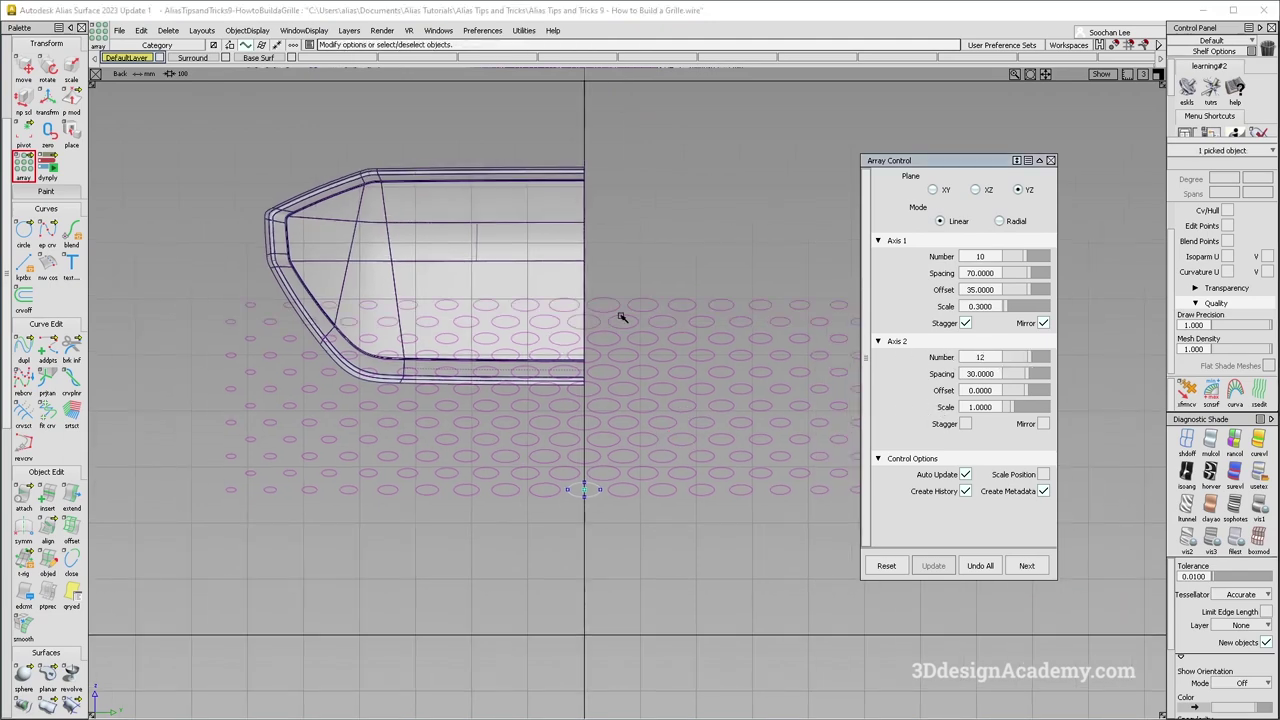
Pick the array's source ellipse and move it straight up so its bottom row sits at the grille's lower edge.
ctrl+shift+drag(628, 370, 637, 322)
click(598, 491)
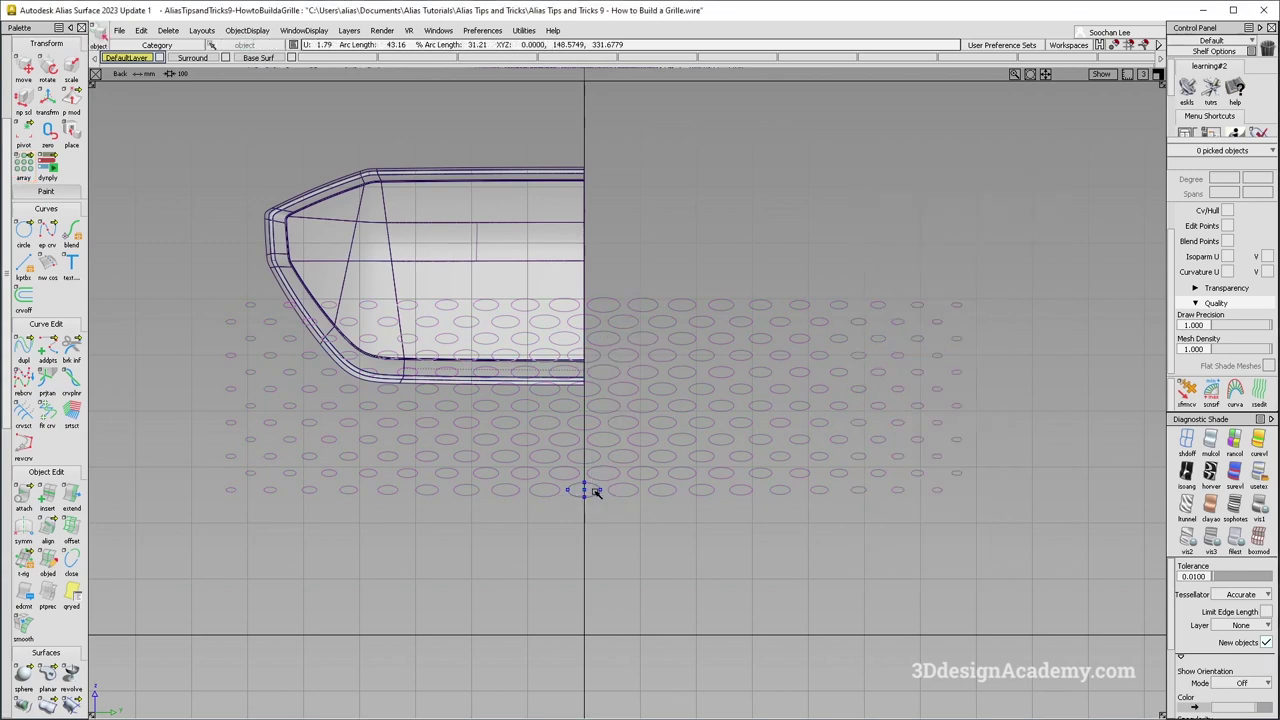
ctrl+shift+drag(612, 511, 620, 560)
right_drag(633, 566, 626, 530)
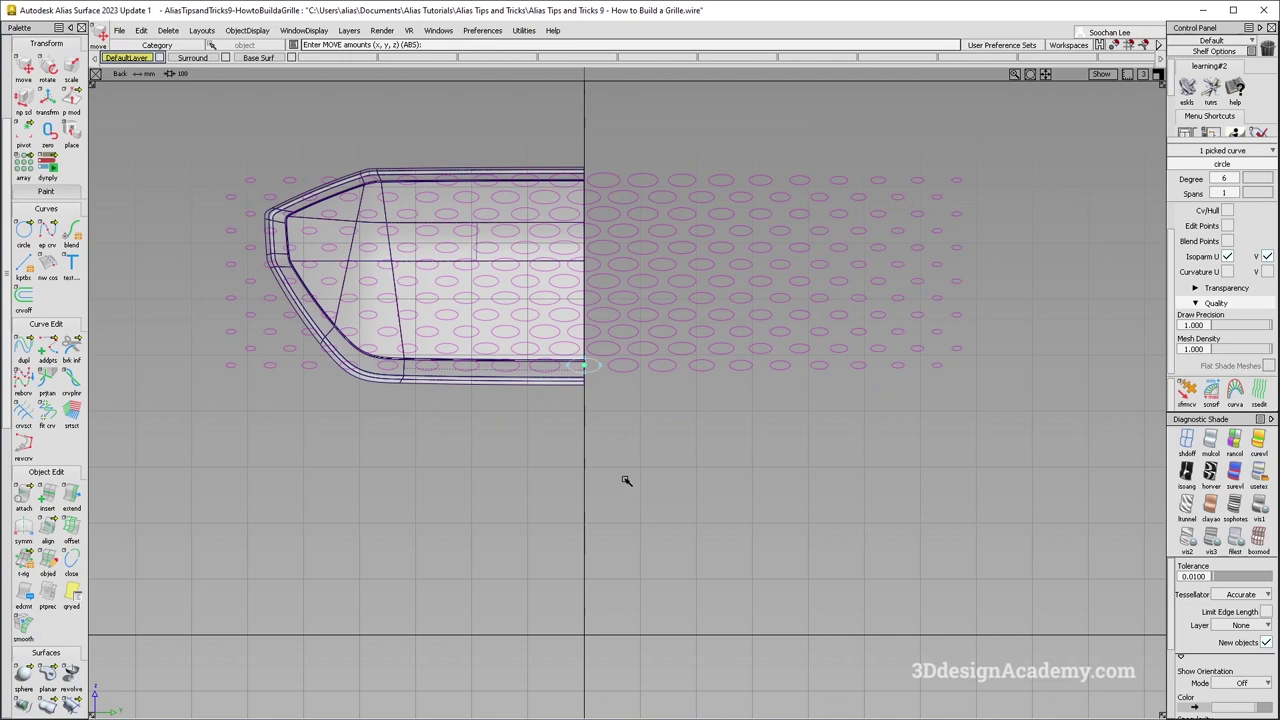
right_drag(629, 456, 629, 460)
Query-edit the ellipse array's construction history and set its Axis 2 number to 10.
alt+shift+middle_drag(639, 424, 661, 485)
ctrl+shift+drag(654, 421, 655, 371)
ctrl+shift+drag(793, 341, 655, 353)
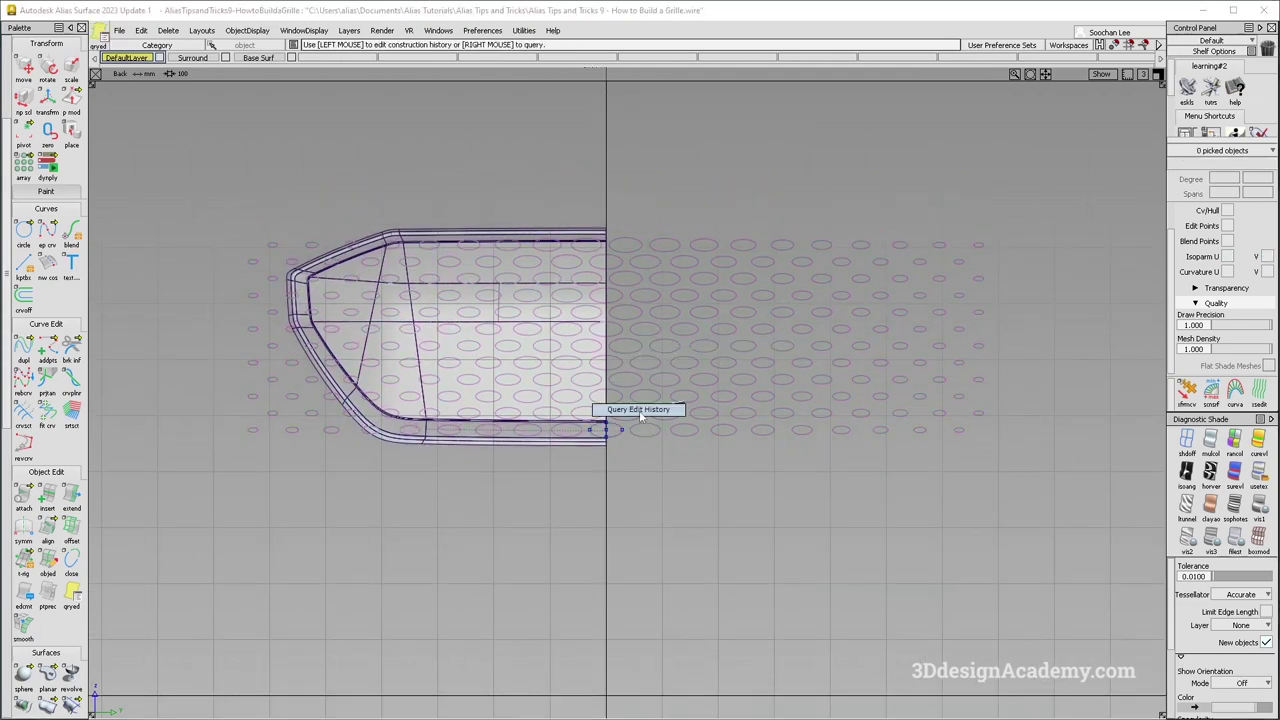
click(640, 409)
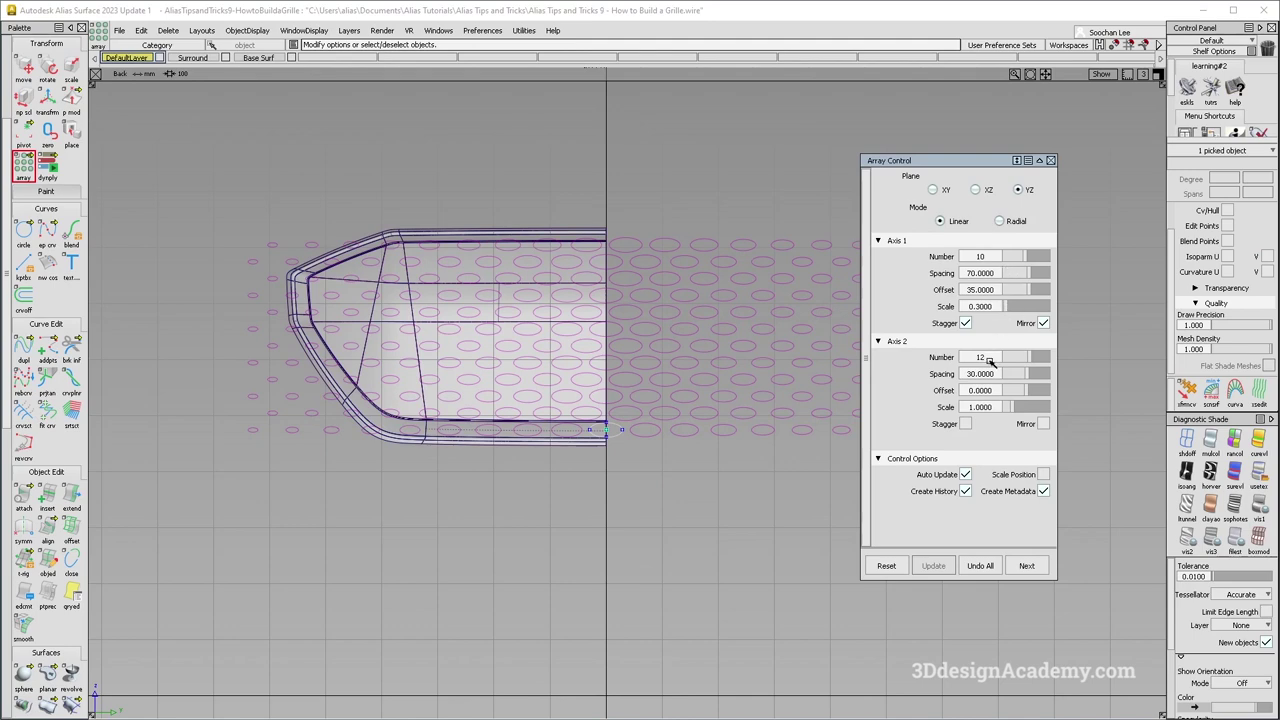
click(986, 357)
key(Return)
Pick the source ellipse and move it slightly upward so the pattern's bottom row lies just inside the grille's inner border.
ctrl+shift+drag(605, 550, 604, 423)
click(617, 437)
ctrl+shift+middle_drag(645, 518, 642, 474)
mouse_move(663, 500)
right_down()
mouse_move(658, 482)
mouse_move(655, 509)
right_up()
mouse_move(655, 510)
mouse_down()
mouse_move(651, 488)
mouse_move(652, 511)
mouse_up()
alt+shift+click(431, 386)
alt+shift+right_drag(431, 386, 524, 385)
alt+shift+middle_drag(507, 459, 509, 496)
Query-edit the ellipse array's construction history and set its Axis 1 number to 8.
ctrl+shift+drag(509, 496, 501, 350)
ctrl+shift+middle_drag(606, 320, 522, 328)
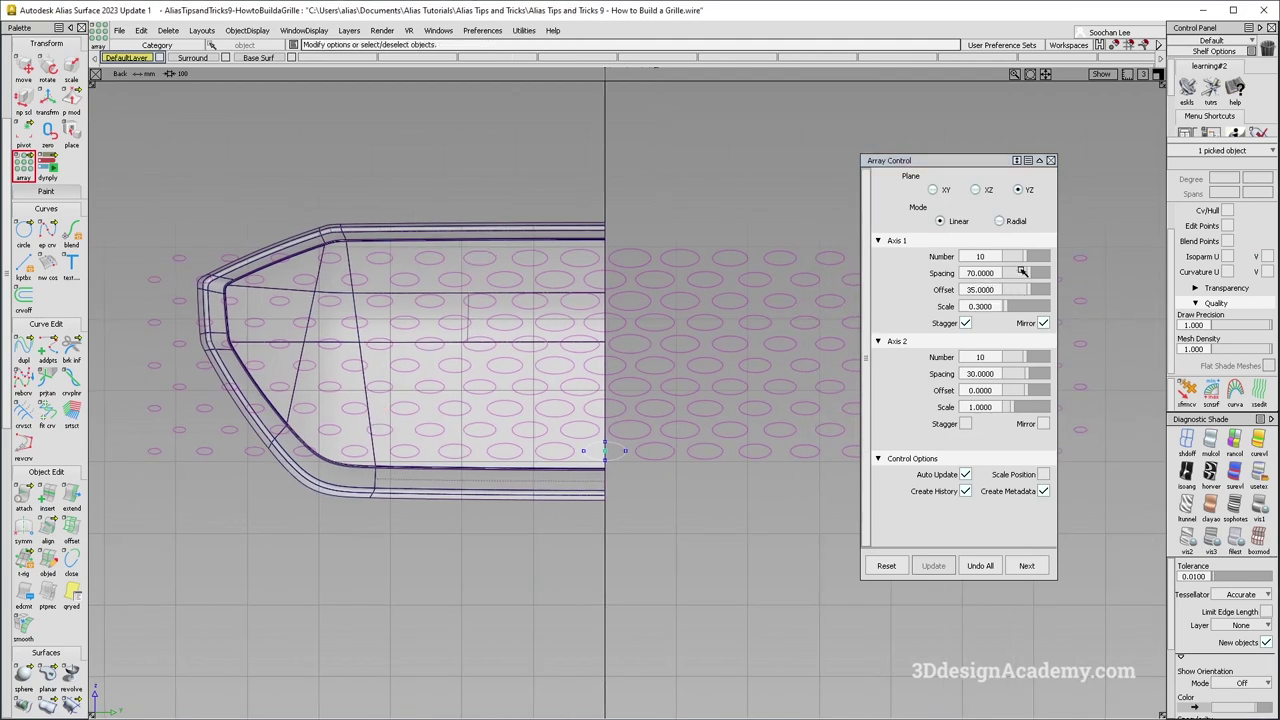
click(988, 258)
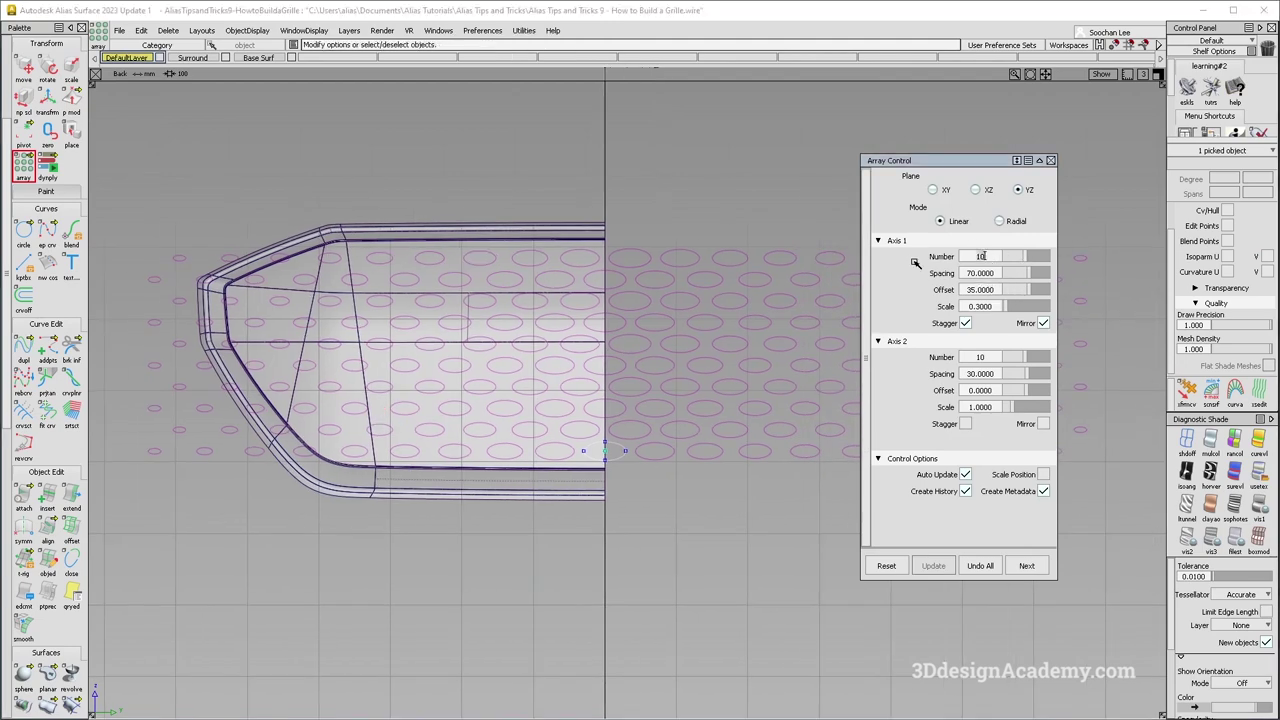
text(8)
key(Return)
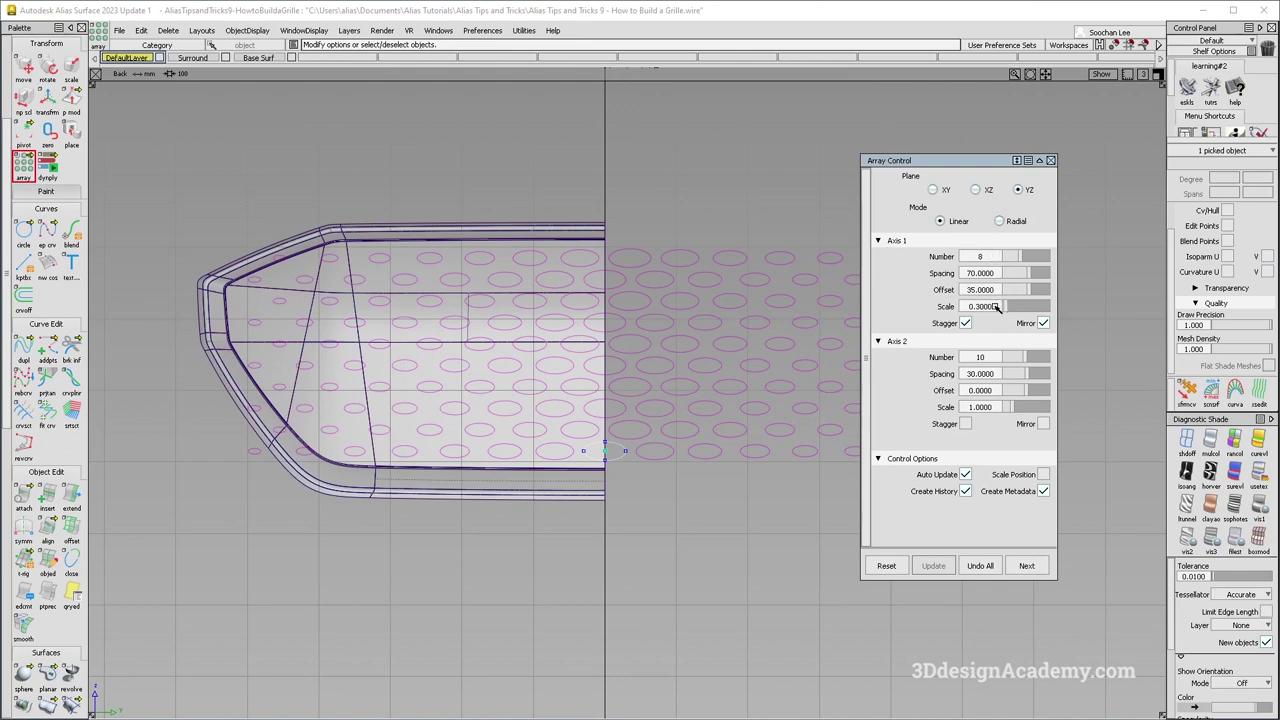
Set the Axis 1 scale of the ellipse array to 0.2 and its Axis 1 number to 9.
drag(995, 306, 919, 297)
text(.2)
key(Return)
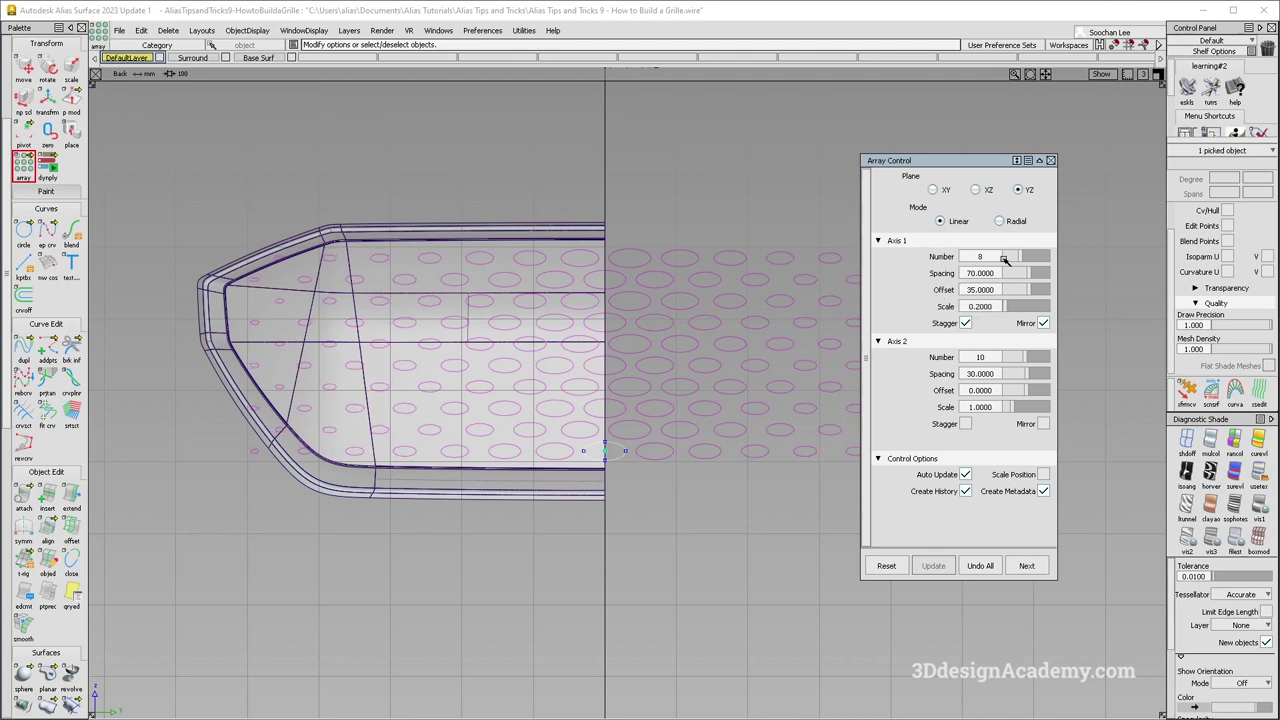
drag(1023, 258, 1004, 259)
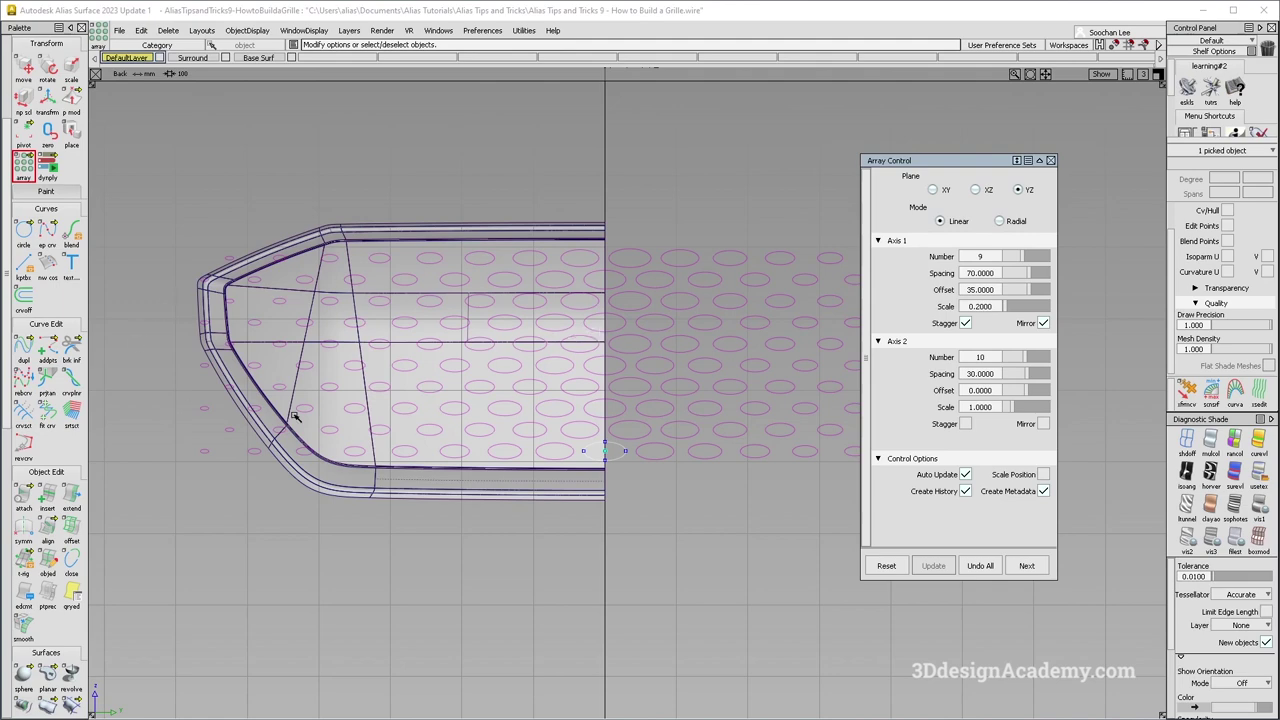
Pick the array's source ellipse in the perspective view and assign it to a new layer.
key(shift+alt)
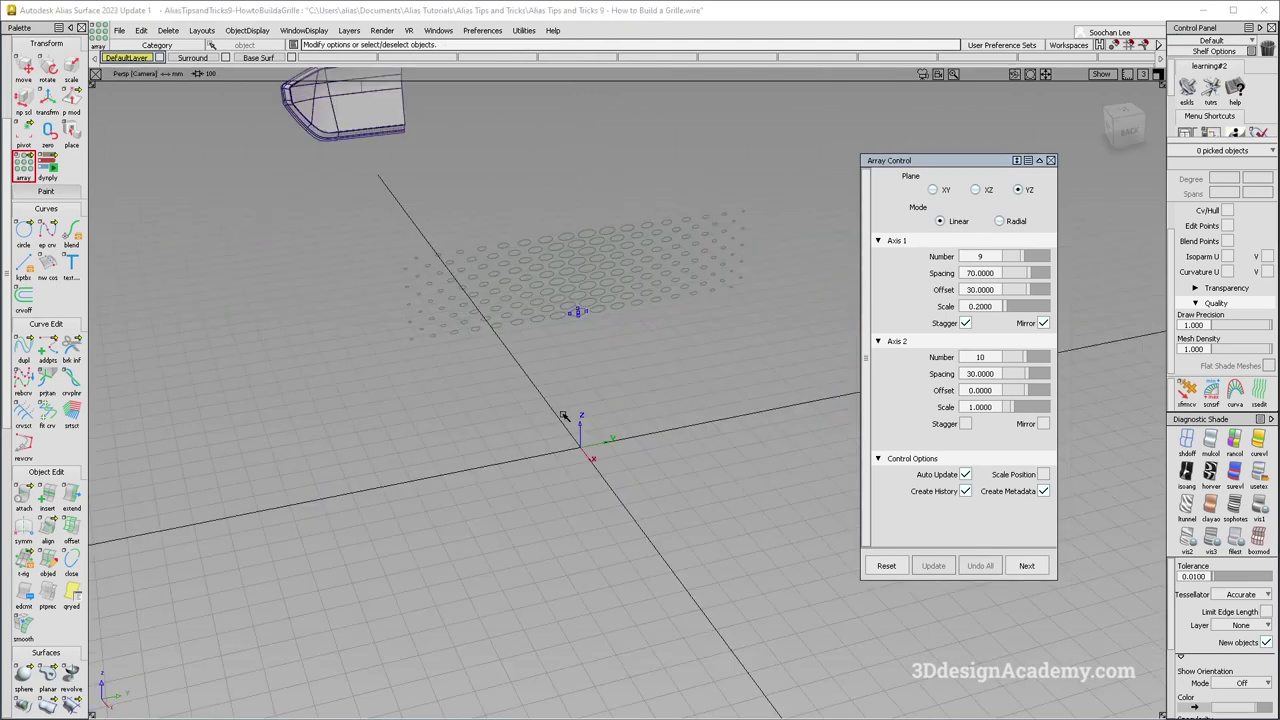
alt+shift+middle_drag(596, 297, 632, 357)
alt+shift+right_drag(620, 345, 624, 471)
click(615, 395)
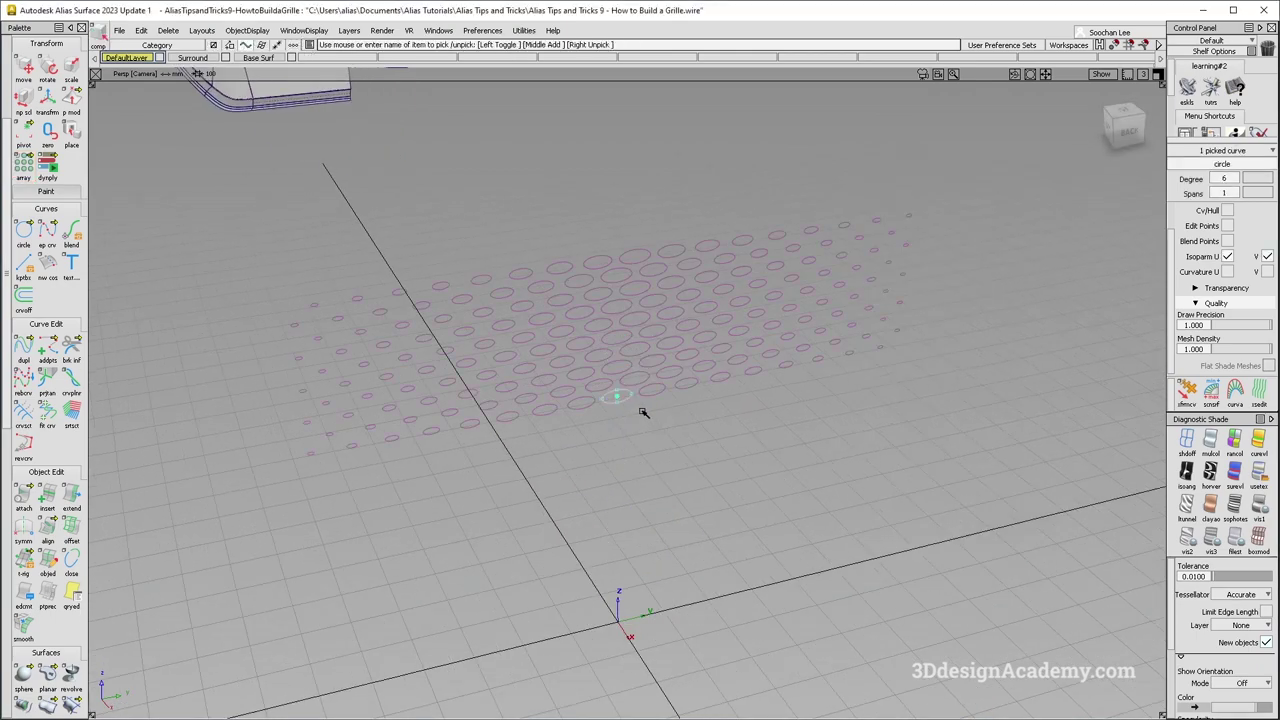
scroll(615, 405, up, 5)
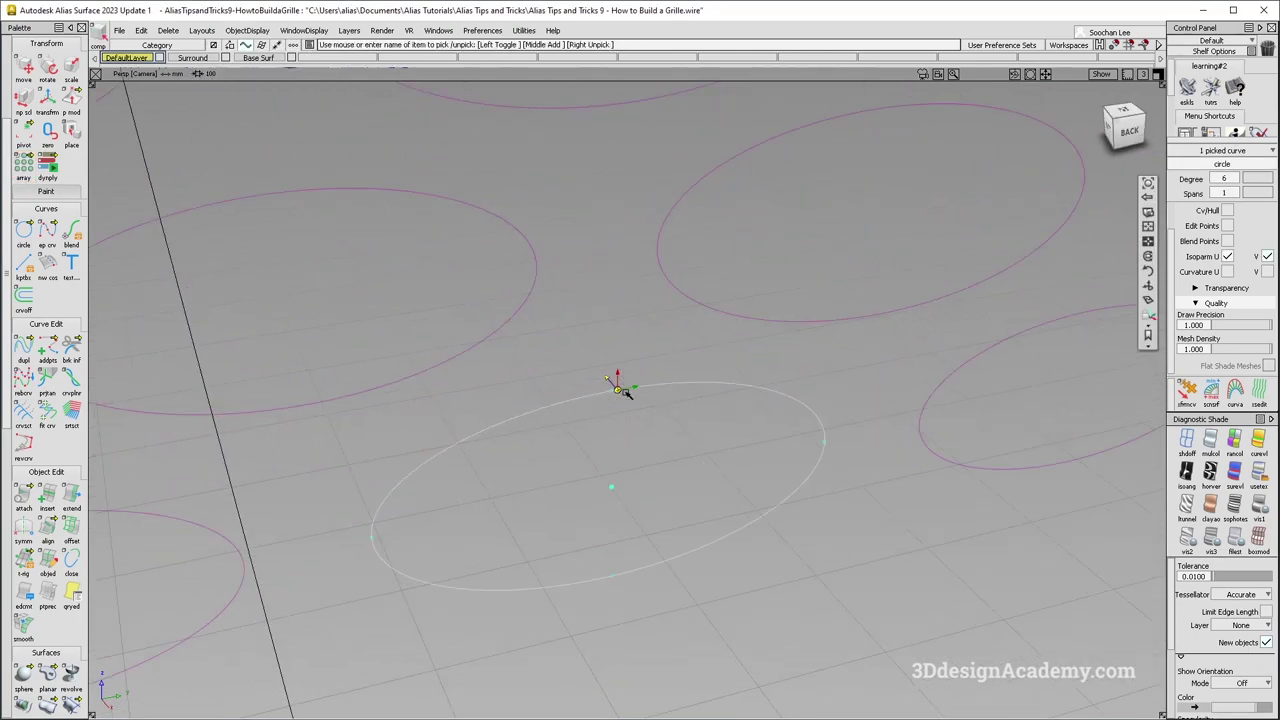
scroll(684, 389, down, 8)
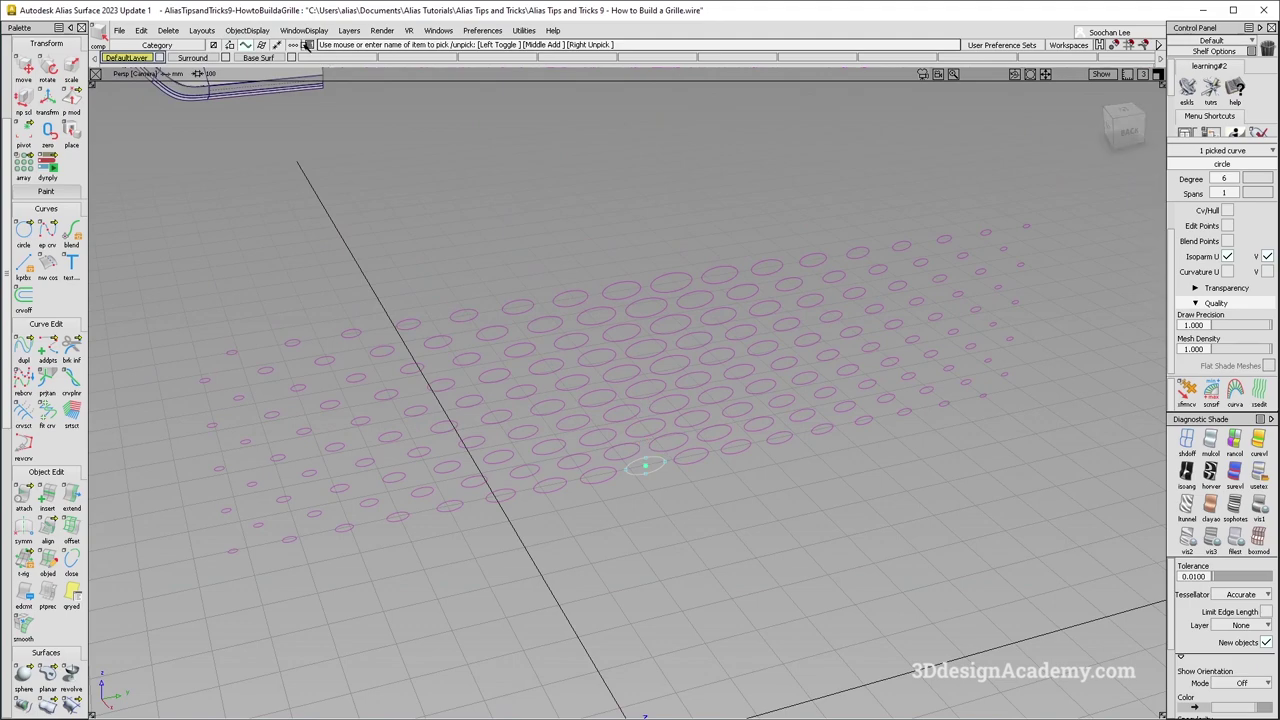
click(350, 30)
click(350, 51)
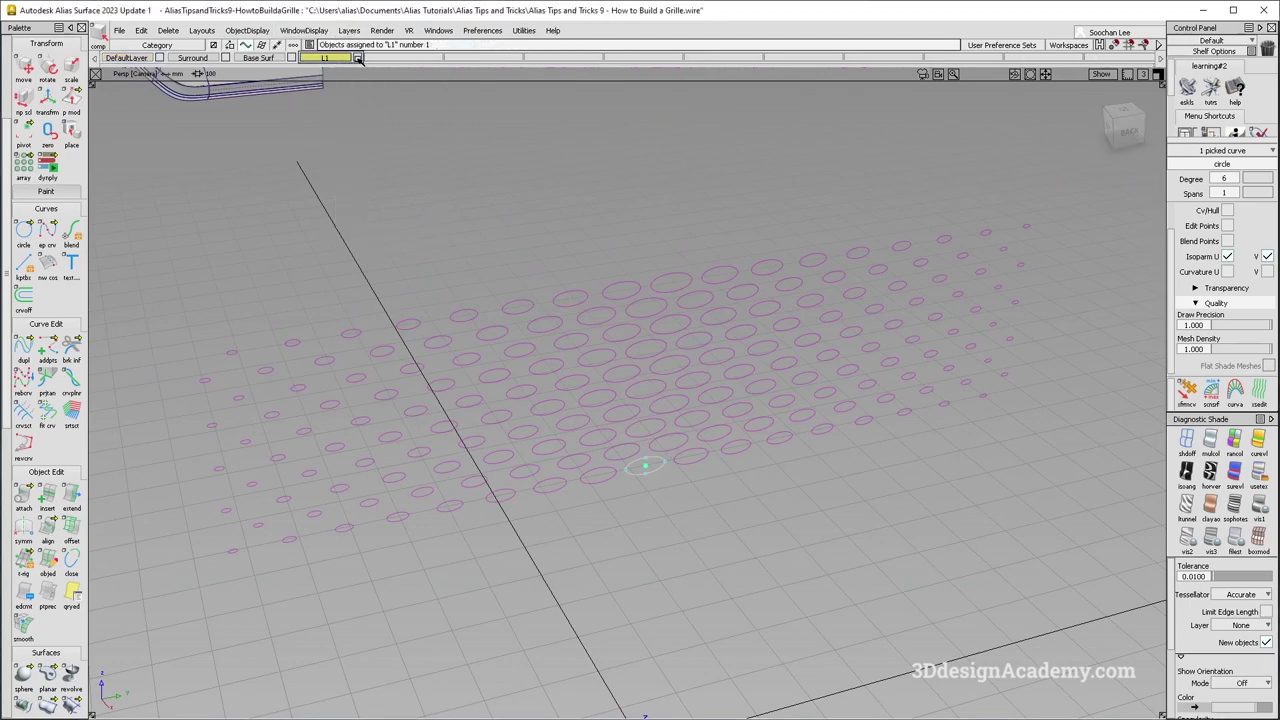
Clear the selection of the source ellipse and examine the grille surface from the front.
mouse_move(646, 500)
alt+shift+mouse_down()
mouse_move(660, 437)
mouse_move(674, 549)
alt+shift+mouse_up()
ctrl+shift+drag(674, 549, 659, 427)
click(650, 441)
ctrl+shift+drag(534, 500, 475, 207)
click(476, 207)
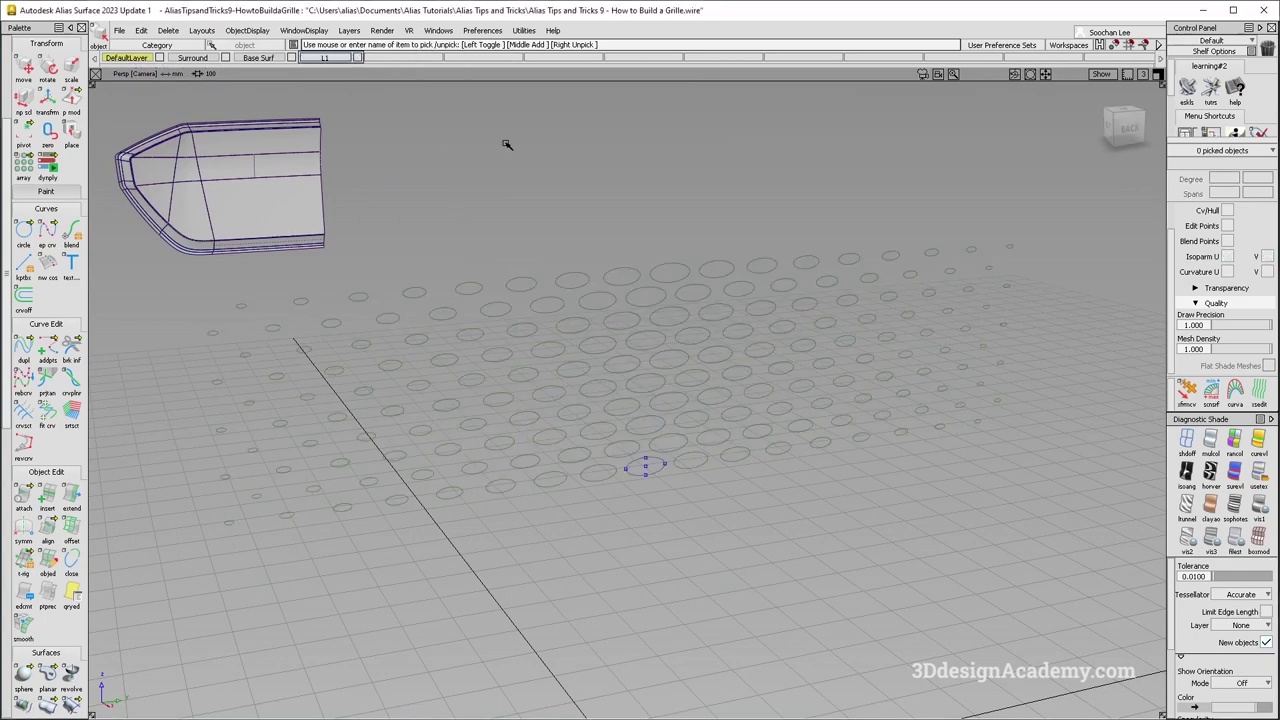
alt+shift+drag(508, 143, 653, 419)
alt+shift+click(384, 449)
alt+shift+drag(384, 449, 450, 436)
alt+shift+right_drag(450, 436, 506, 423)
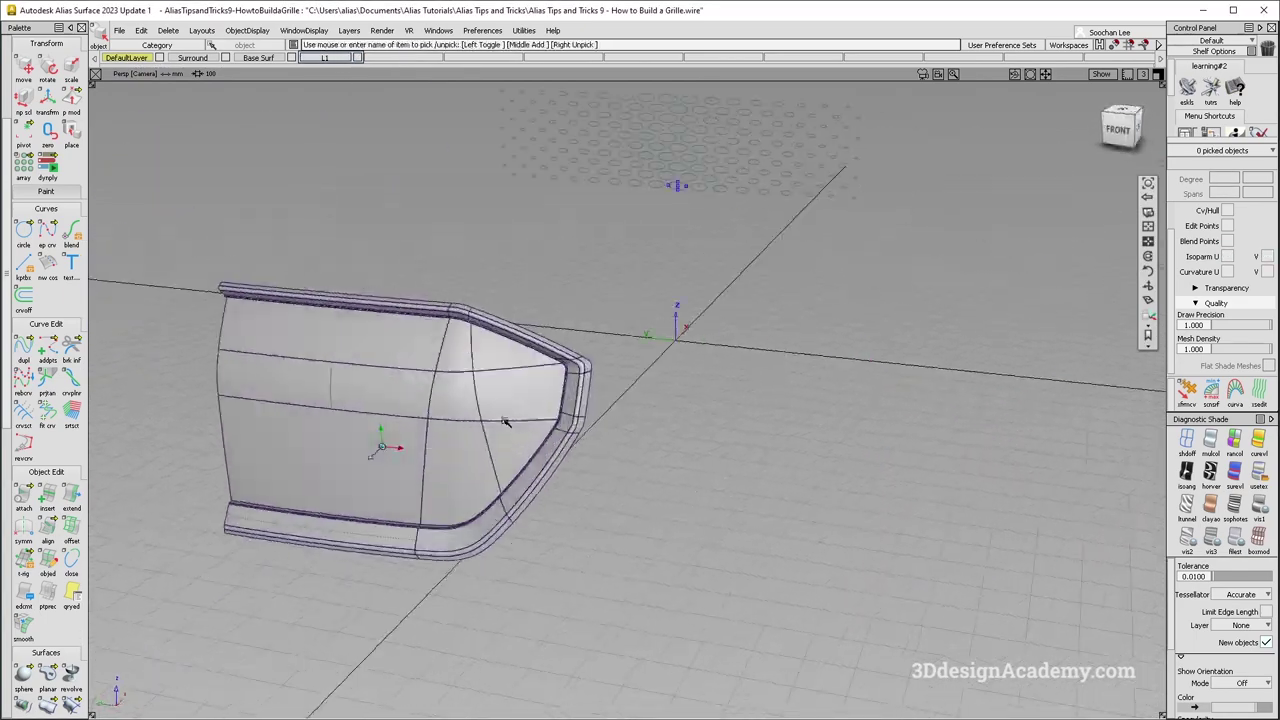
Start Project with the nine grille surfaces as the target and select all the arrayed ellipses as projecting curves.
click(434, 449)
alt+shift+middle_drag(430, 415, 509, 451)
alt+shift+right_drag(509, 451, 447, 446)
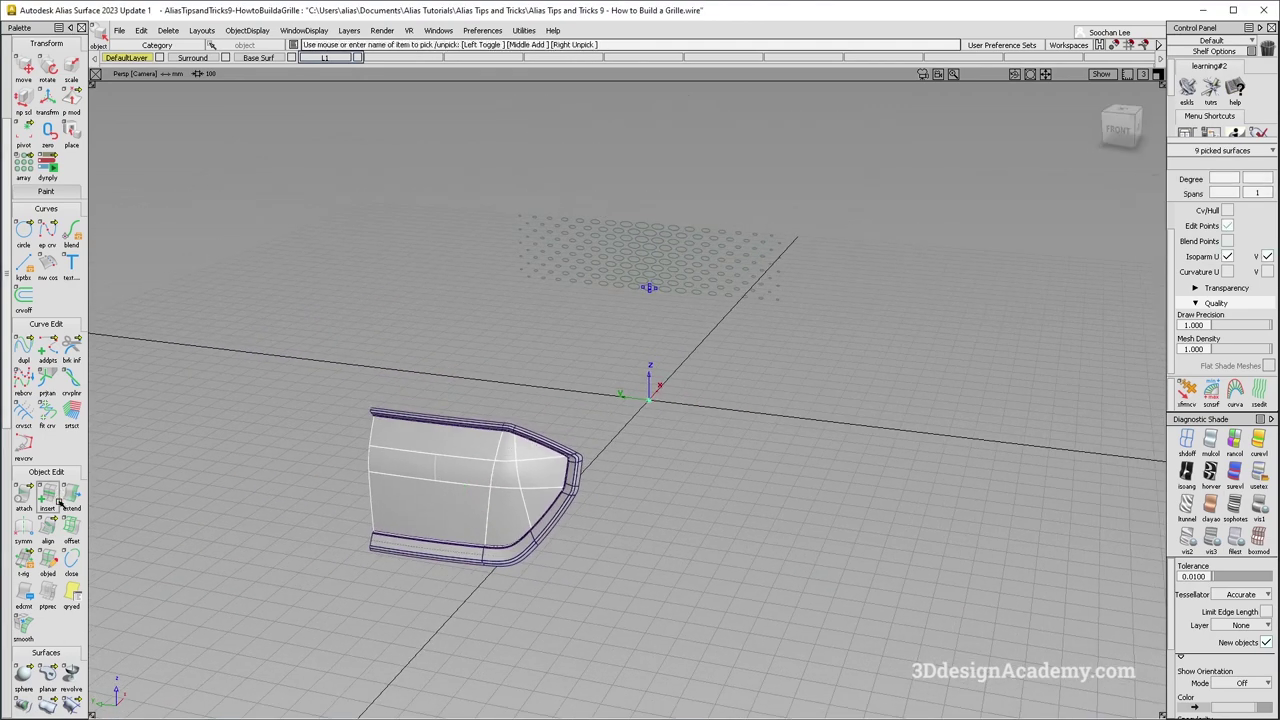
scroll(47, 584, down, 4)
scroll(46, 586, down, 3)
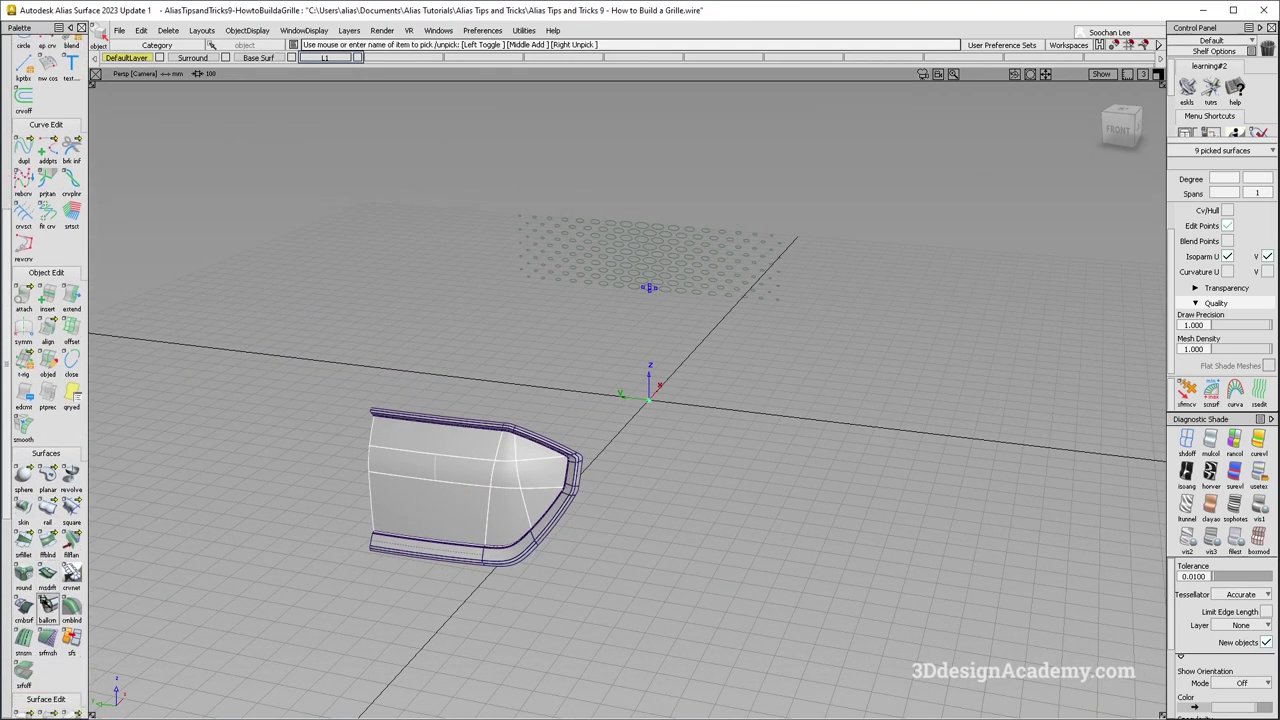
drag(24, 686, 47, 691)
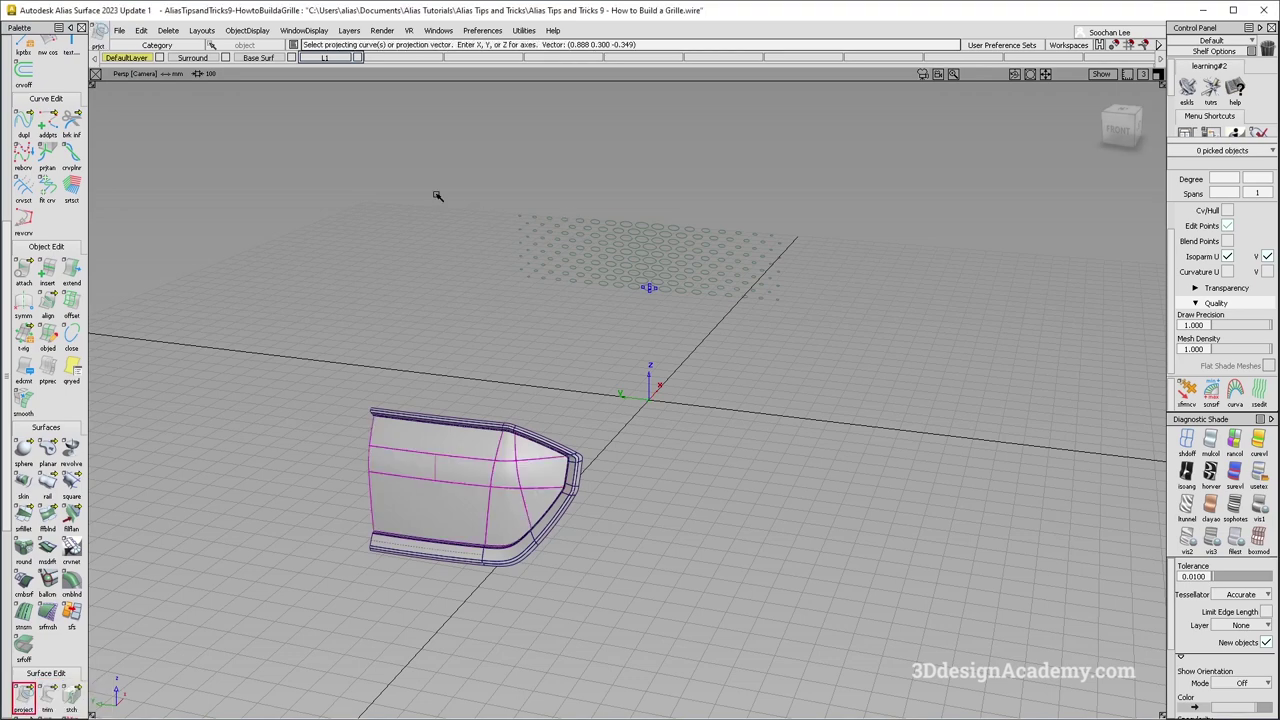
drag(402, 170, 818, 321)
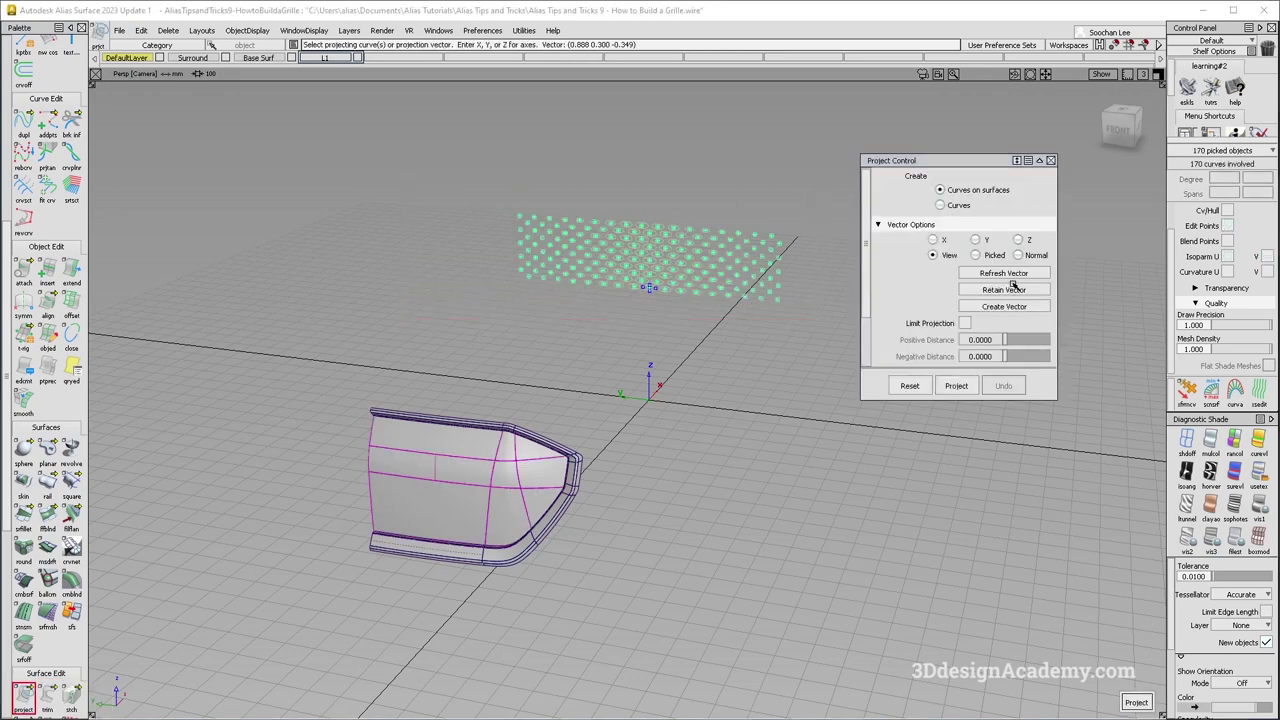
Set the projection vector to X and project the ellipses onto the grille surfaces as curves on surfaces.
click(933, 240)
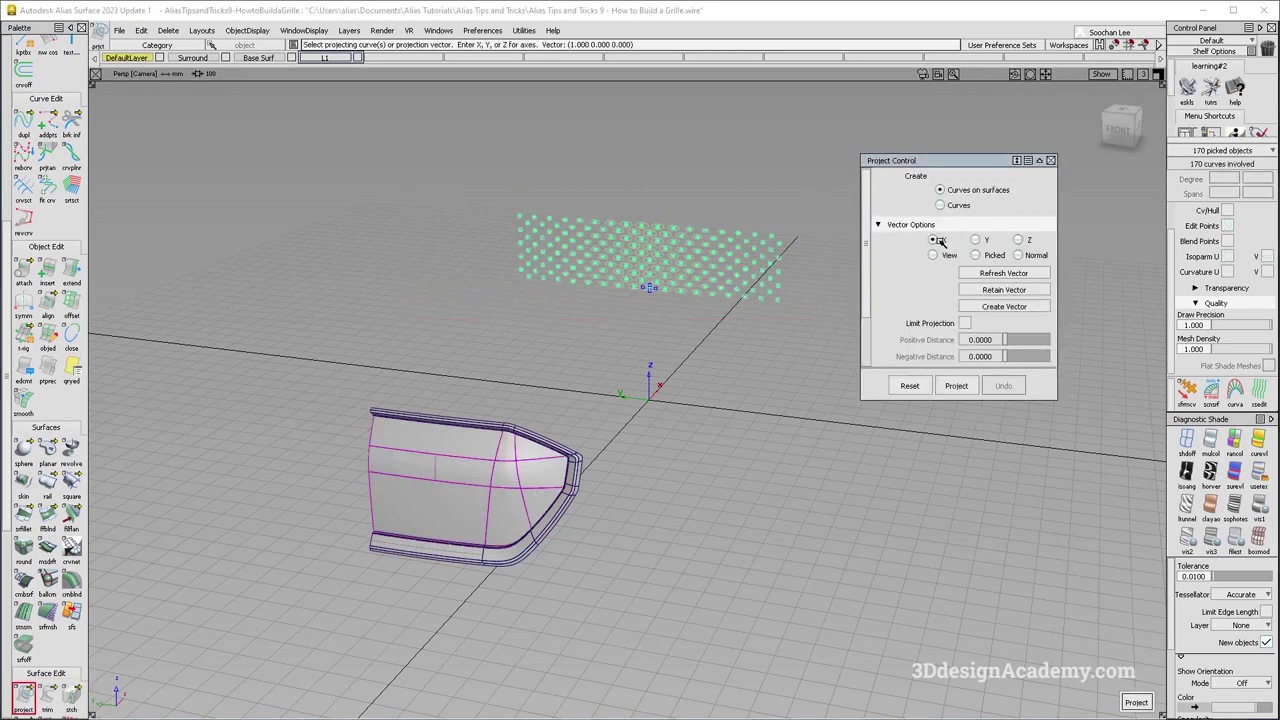
alt+shift+middle_drag(728, 268, 706, 275)
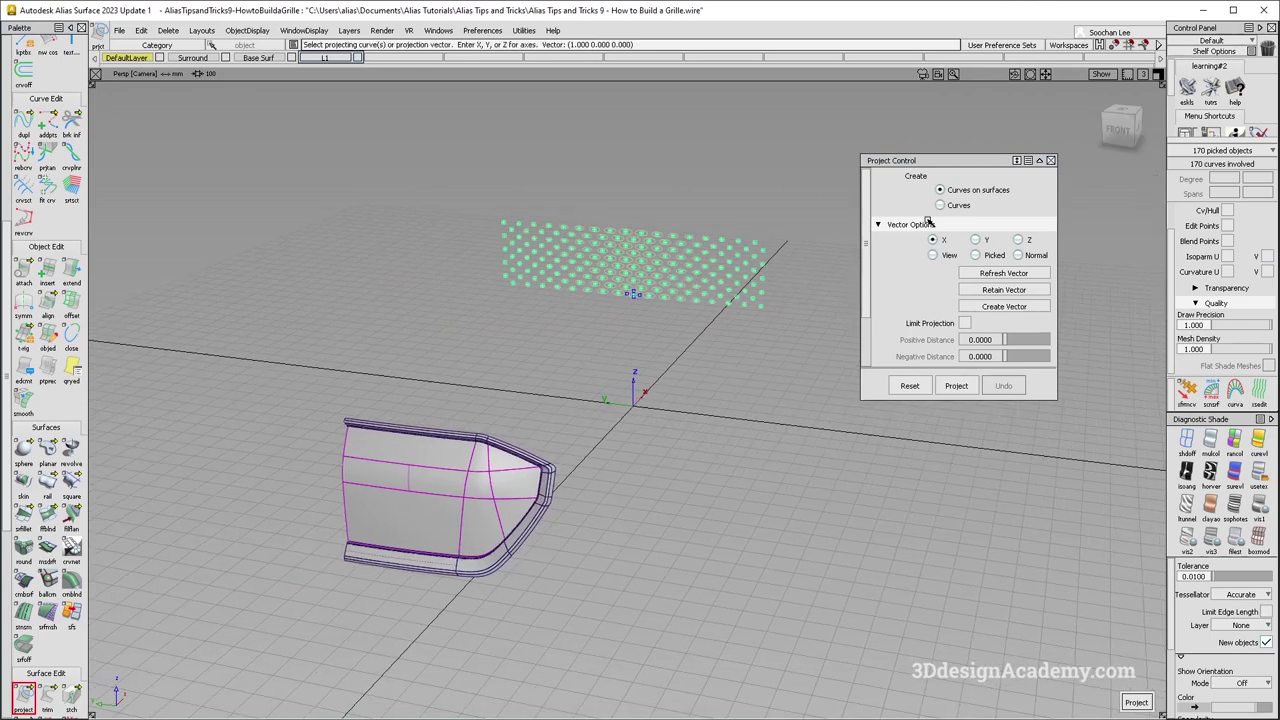
mouse_move(688, 348)
alt+shift+mouse_down()
mouse_move(680, 281)
mouse_move(677, 334)
alt+shift+mouse_up()
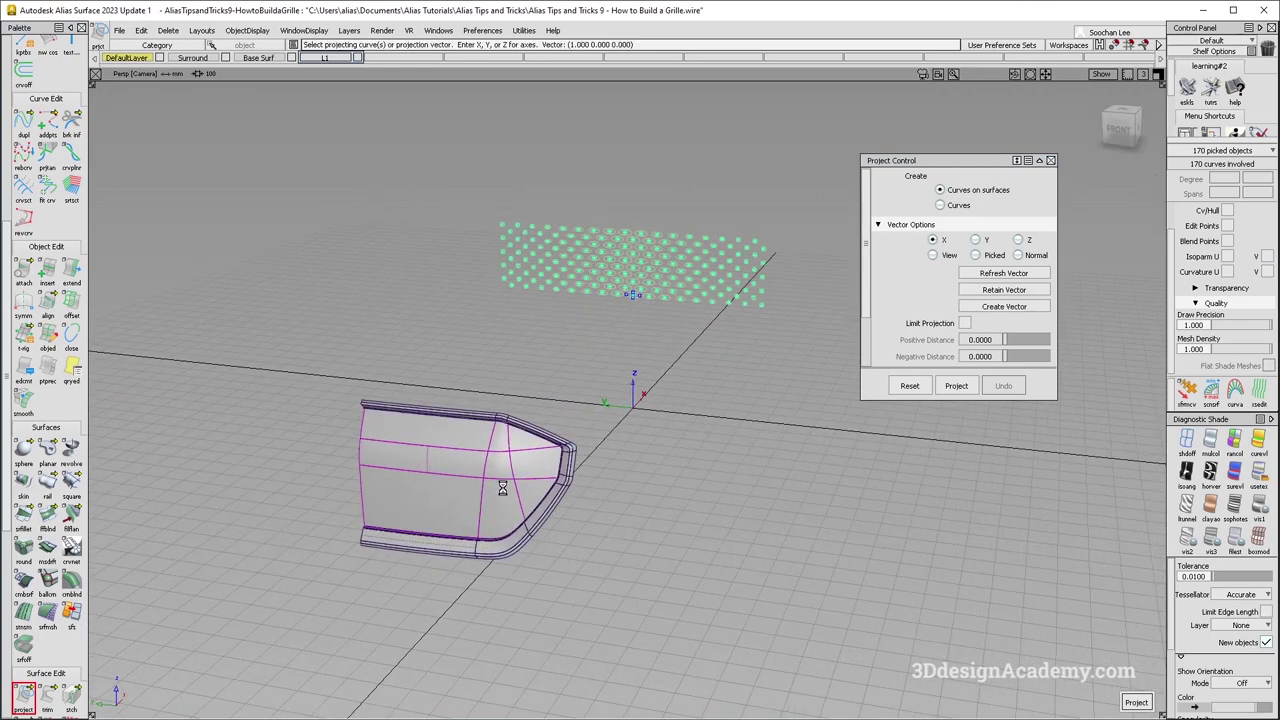
click(463, 485)
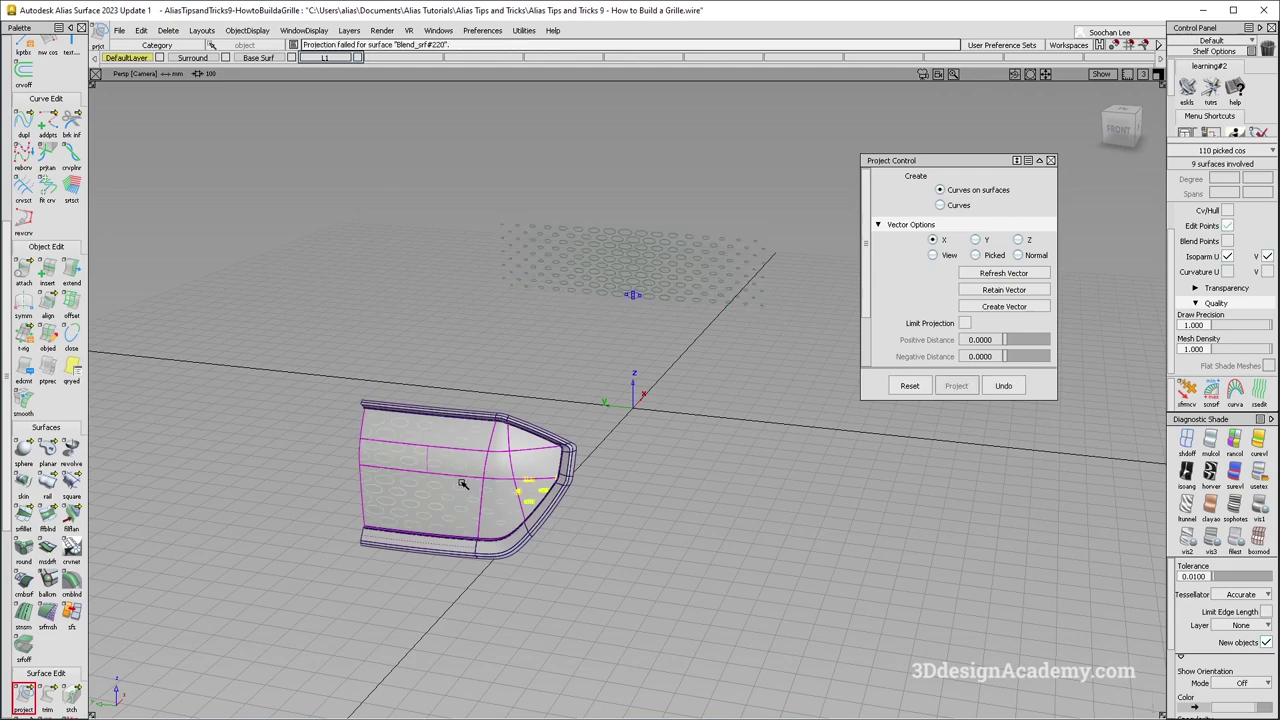
alt+shift+right_drag(520, 492, 610, 483)
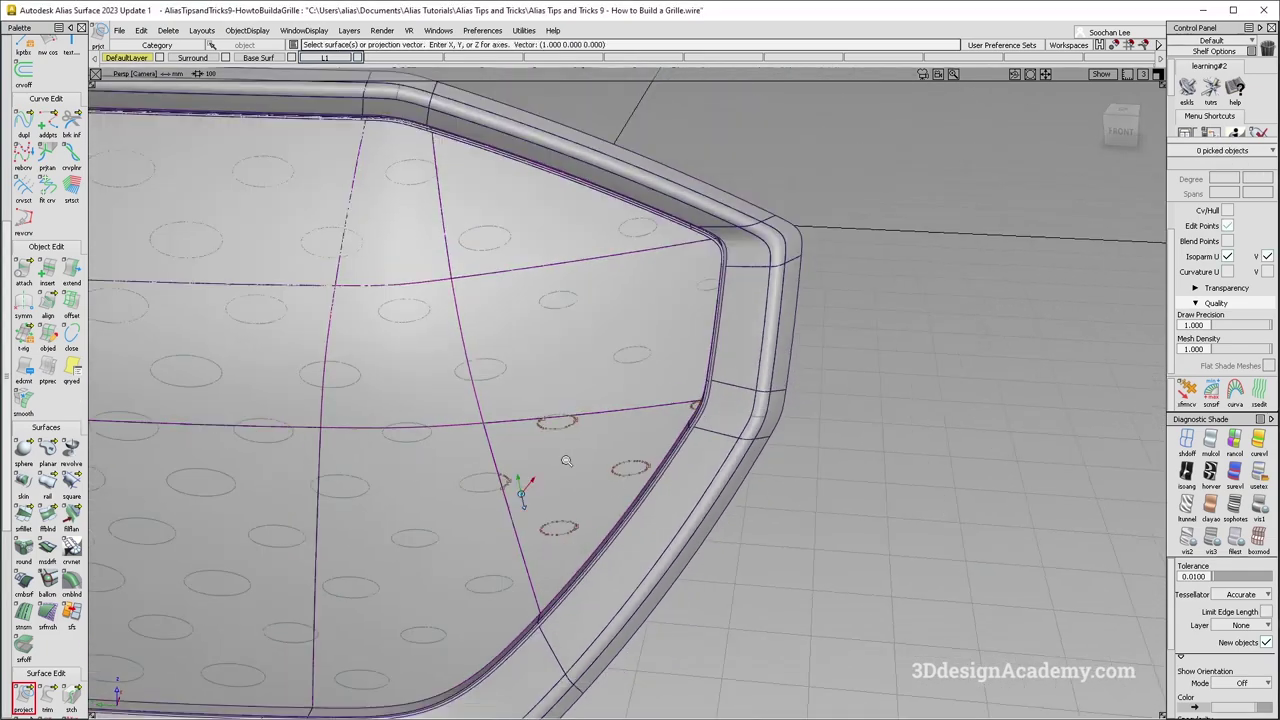
alt+shift+right_drag(520, 491, 455, 438)
alt+shift+drag(494, 443, 463, 469)
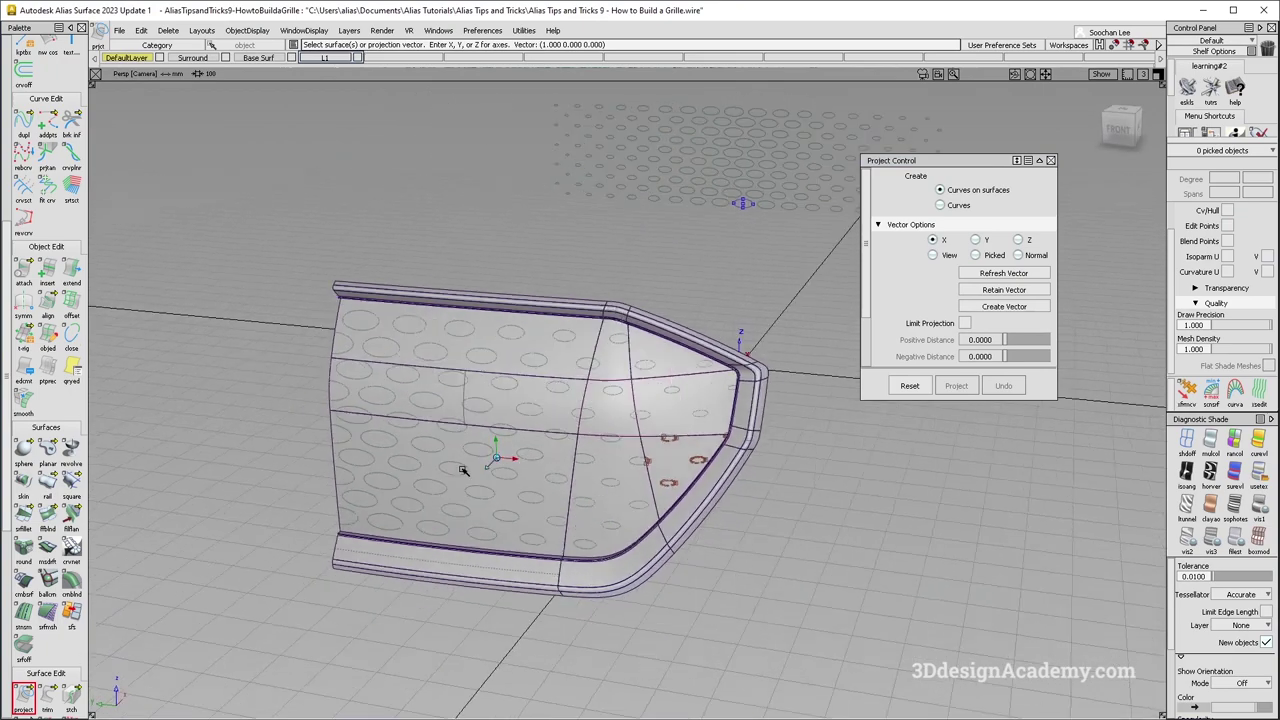
alt+shift+right_drag(456, 469, 506, 466)
alt+shift+drag(509, 458, 412, 432)
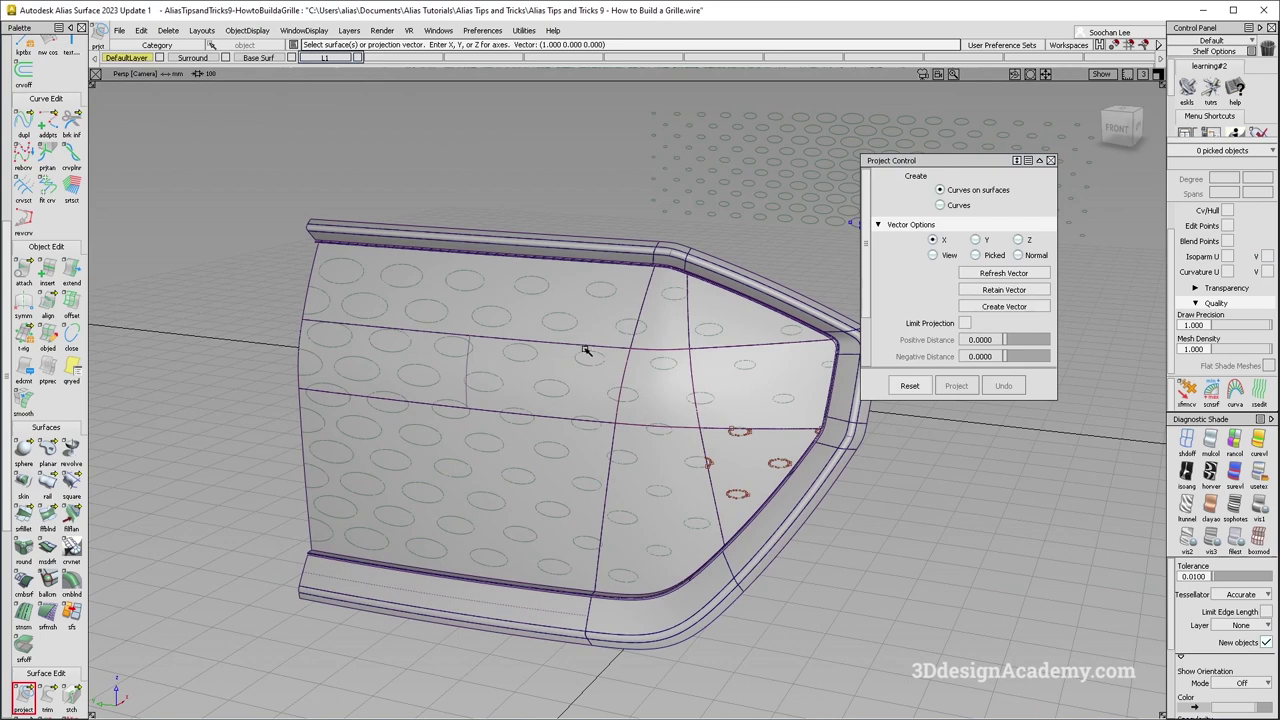
Trim the large lower grille surface along its projected ellipses, keeping the area around the holes.
click(47, 697)
click(567, 477)
alt+shift+middle_drag(614, 494, 624, 483)
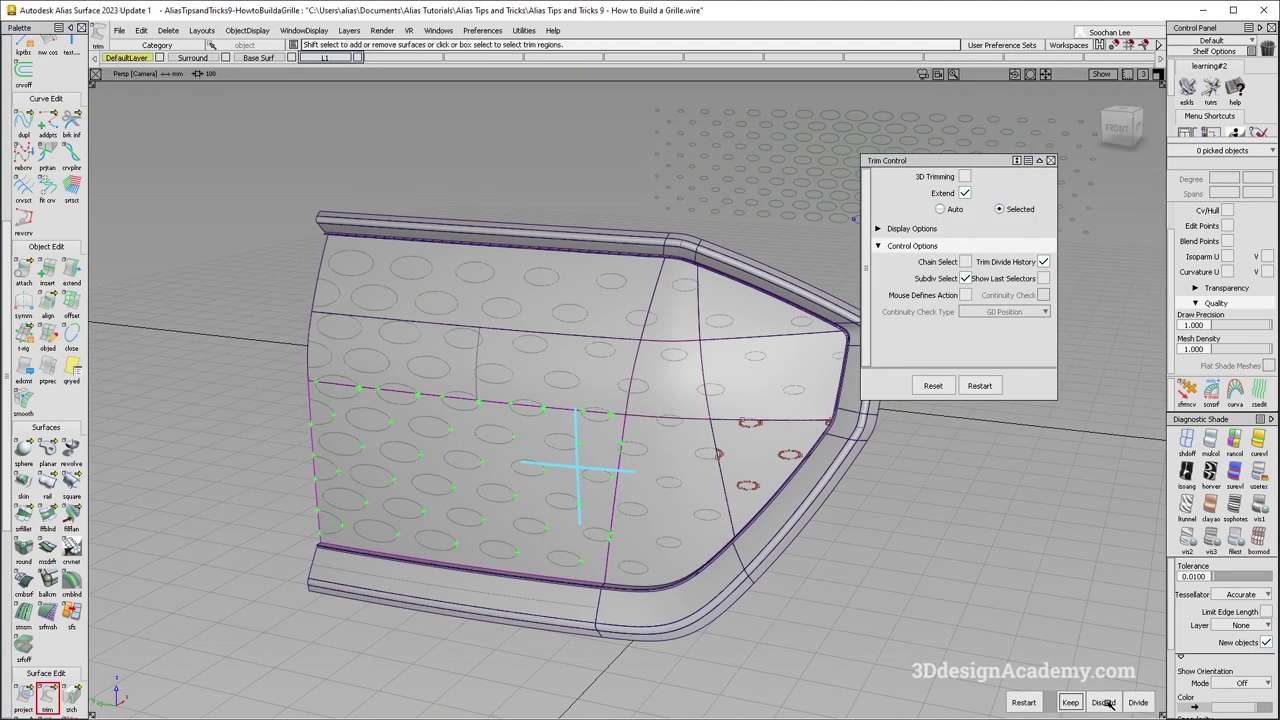
click(1074, 703)
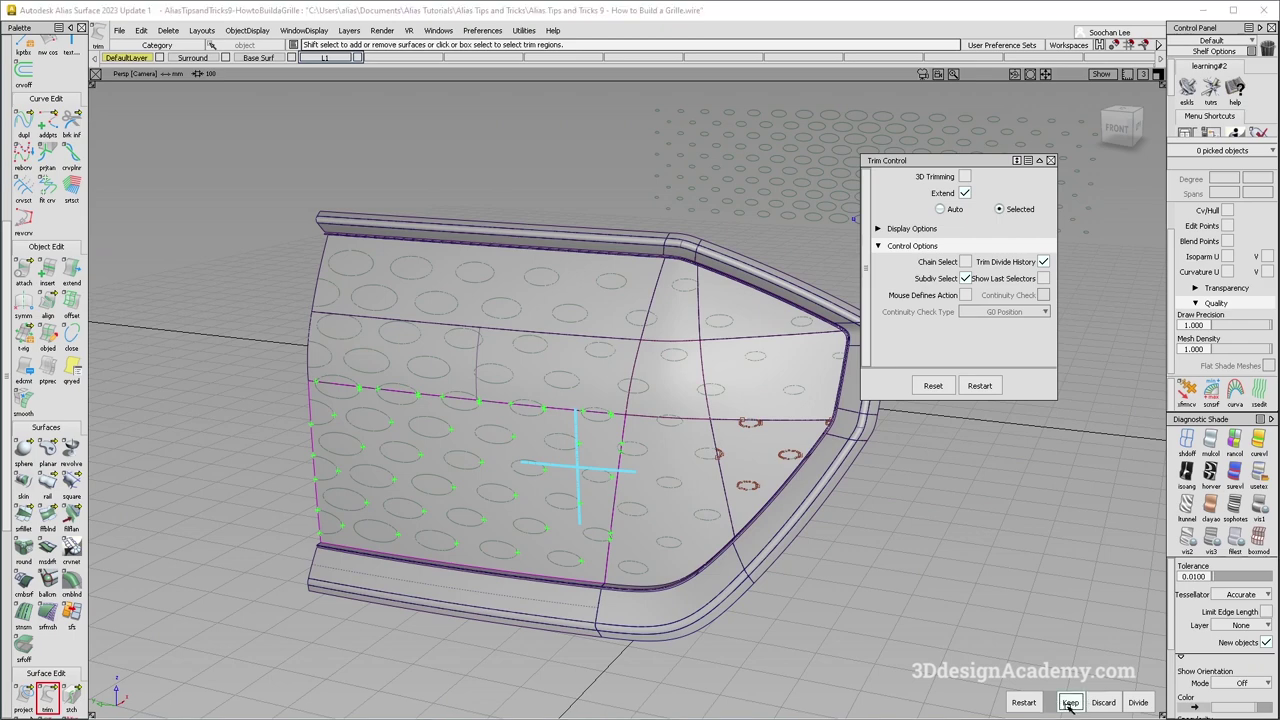
alt+shift+drag(623, 531, 600, 374)
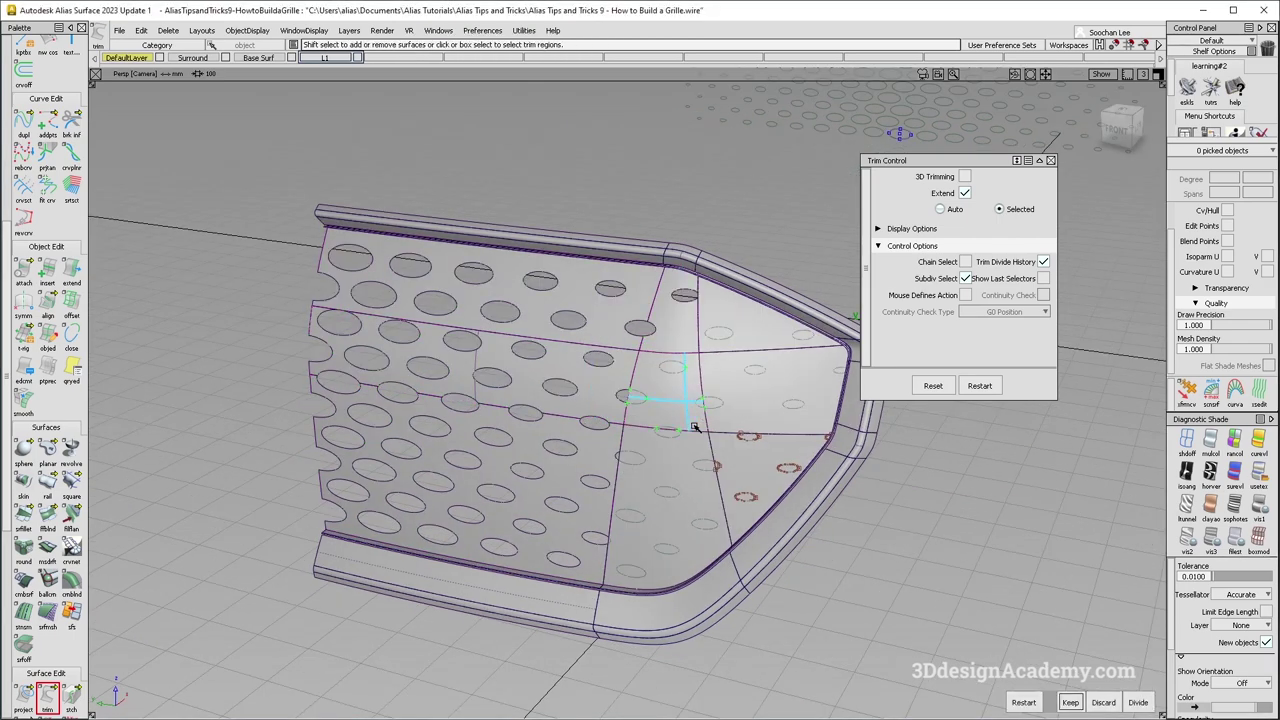
Trim the remaining surfaces toward the grille's pointed end, keeping the areas around the projected ellipses.
click(754, 464)
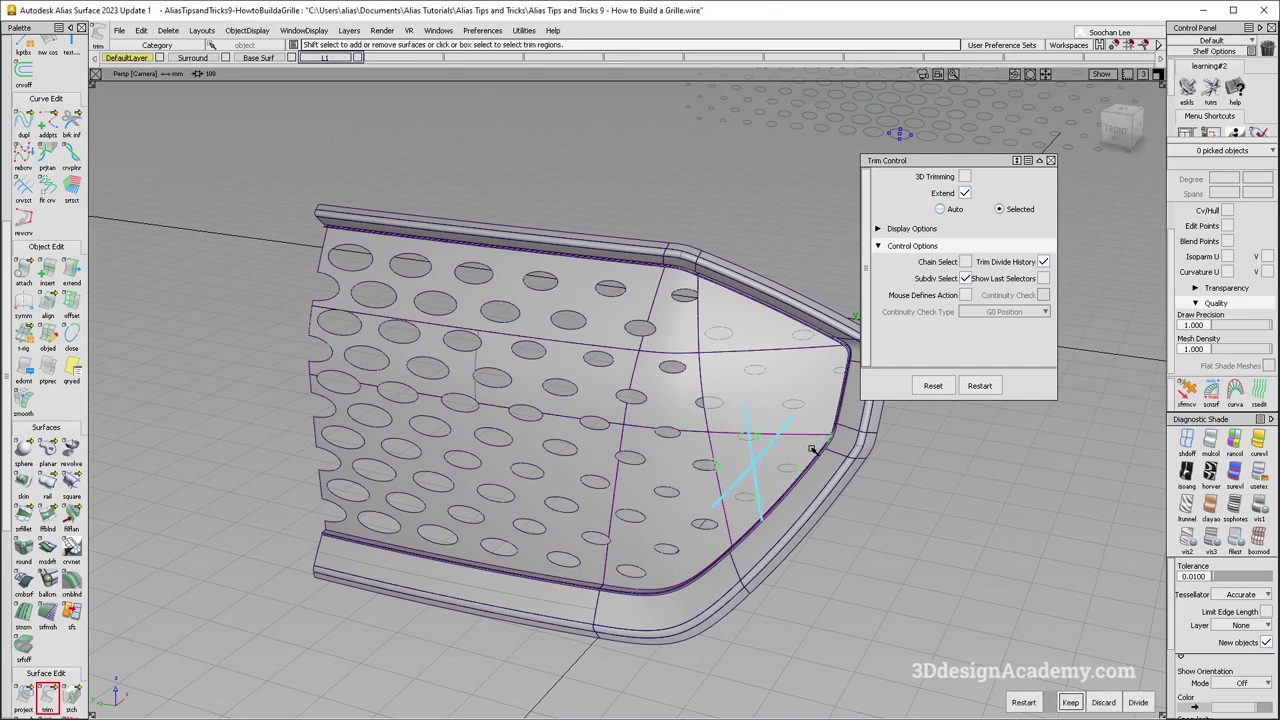
key(space)
alt+shift+scroll(820, 415, up, 4)
click(769, 346)
alt+shift+middle_drag(769, 346, 699, 371)
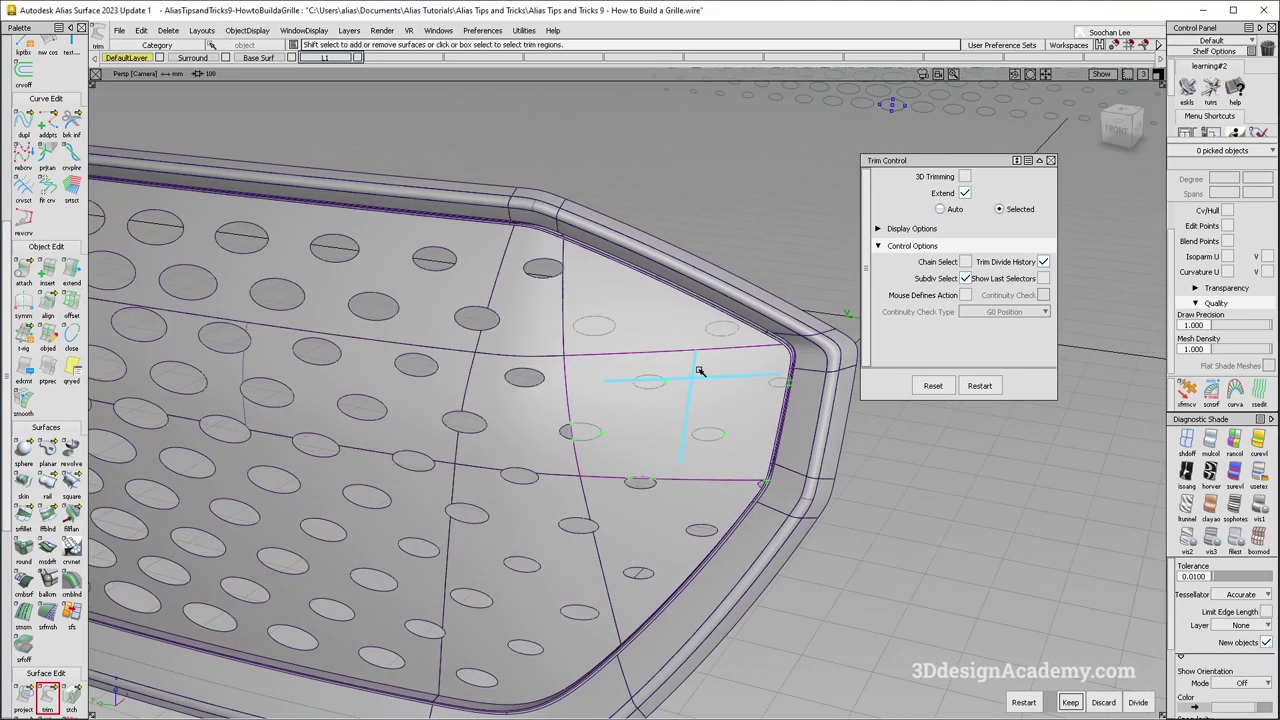
key(space)
click(663, 326)
key(space)
Examine the trimmed elliptical holes over the whole grille and along its outer edge.
alt+shift+right_drag(651, 371, 580, 440)
mouse_move(580, 440)
alt+shift+mouse_down()
mouse_move(616, 416)
mouse_move(538, 460)
mouse_move(500, 440)
mouse_move(622, 407)
alt+shift+mouse_up()
alt+shift+middle_drag(739, 390, 683, 415)
alt+shift+drag(683, 415, 701, 398)
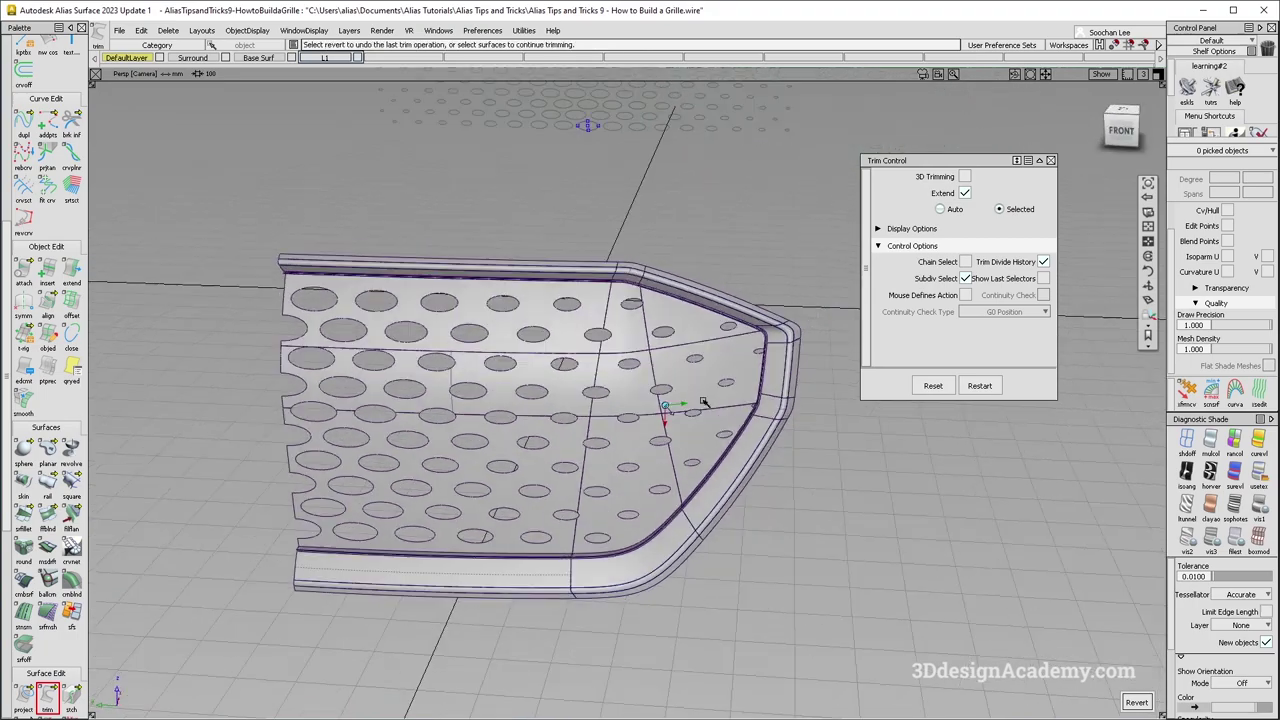
alt+shift+right_drag(774, 396, 424, 304)
scroll(730, 398, up, 5)
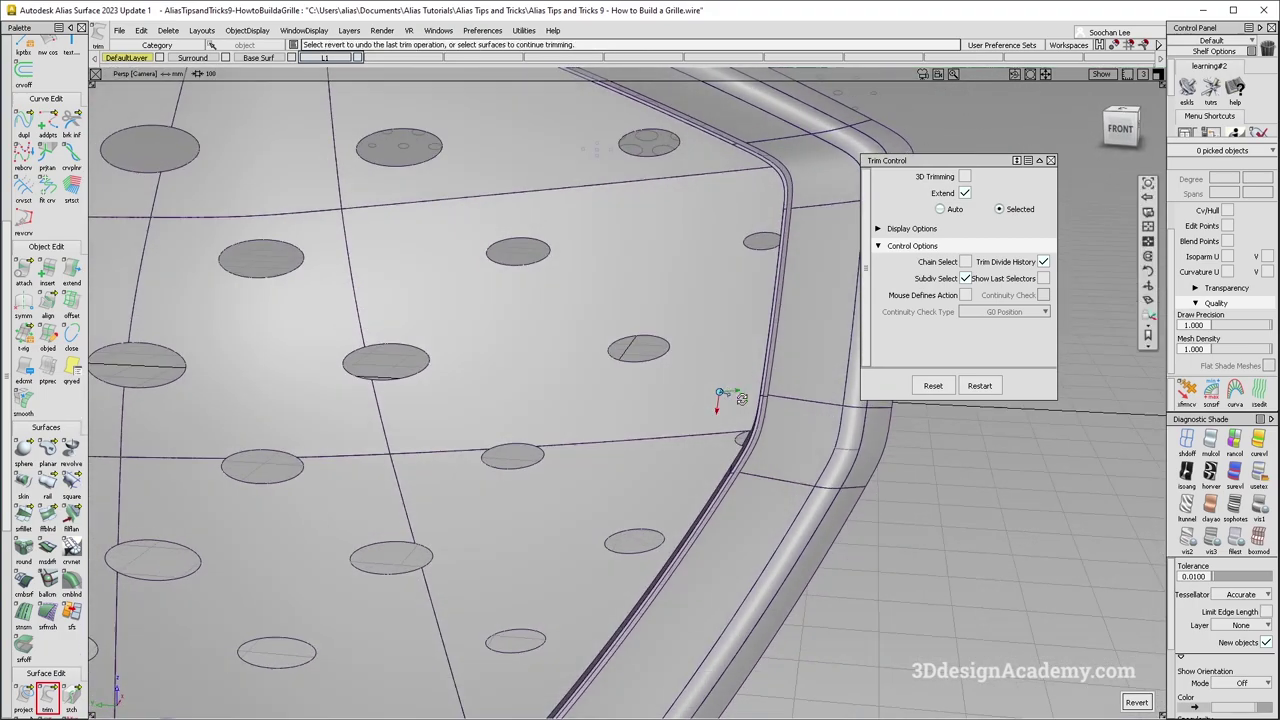
alt+shift+right_drag(742, 399, 692, 402)
alt+shift+middle_drag(692, 402, 734, 397)
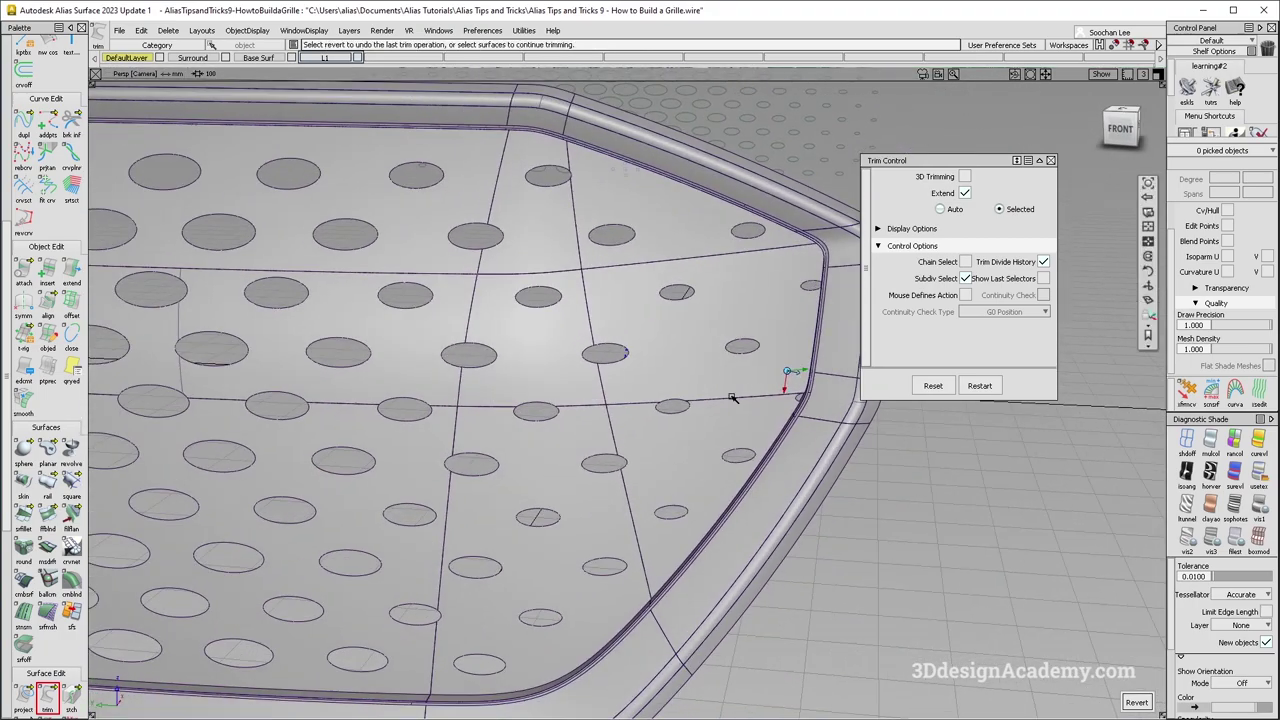
alt+shift+right_drag(734, 397, 692, 402)
alt+shift+drag(692, 402, 617, 408)
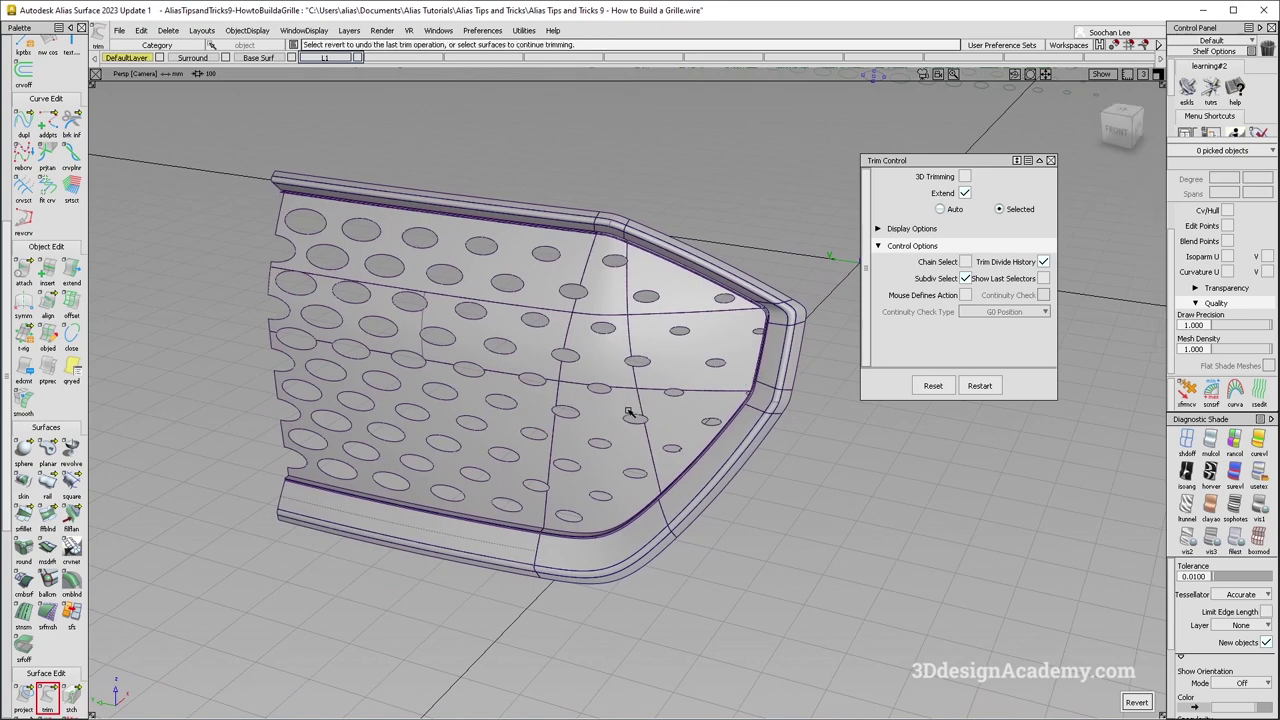
Pick the nine trimmed grille surfaces, hide everything unselected, and clear the selection.
alt+shift+drag(558, 362, 587, 406)
ctrl+shift+drag(543, 357, 557, 342)
click(558, 341)
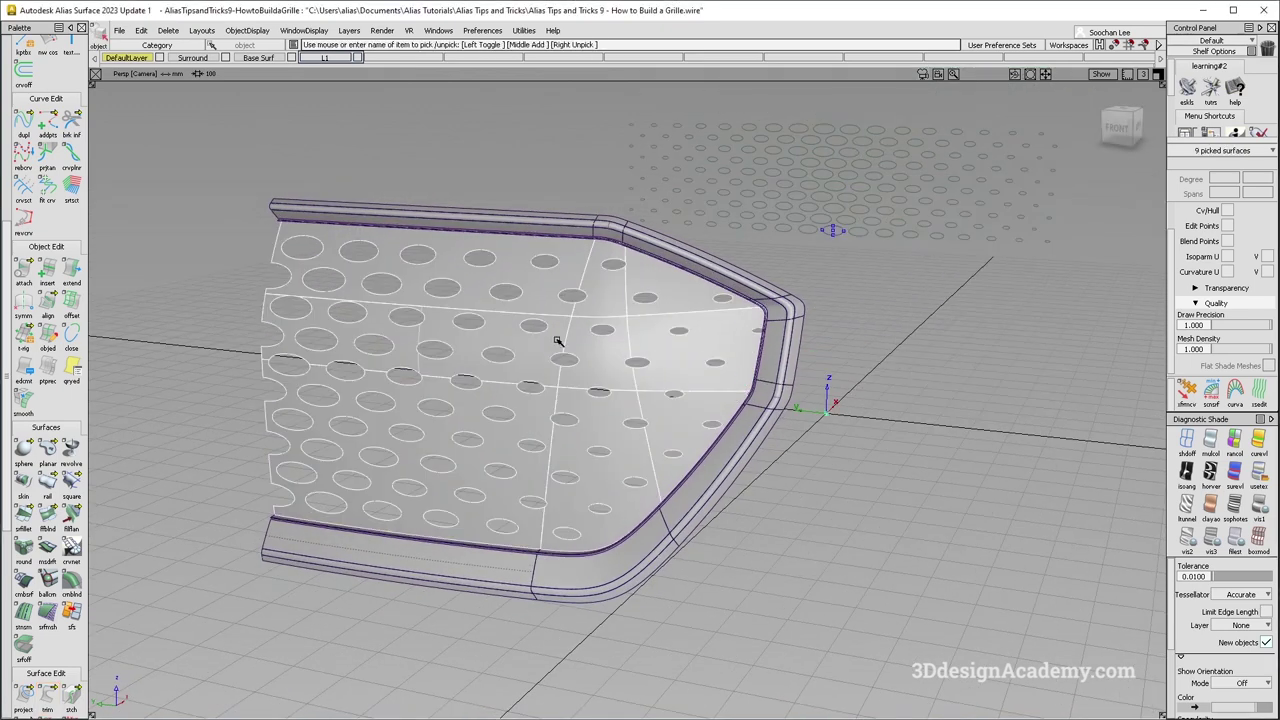
click(247, 30)
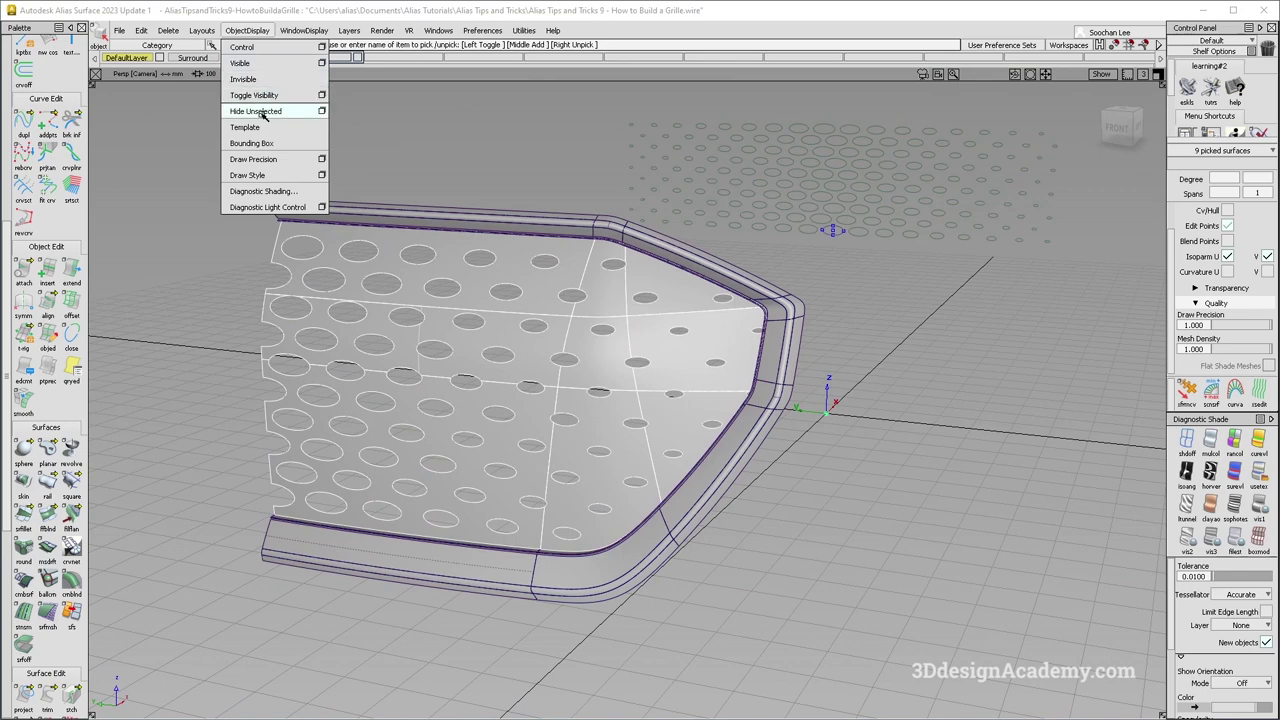
click(268, 114)
ctrl+shift+drag(346, 540, 280, 503)
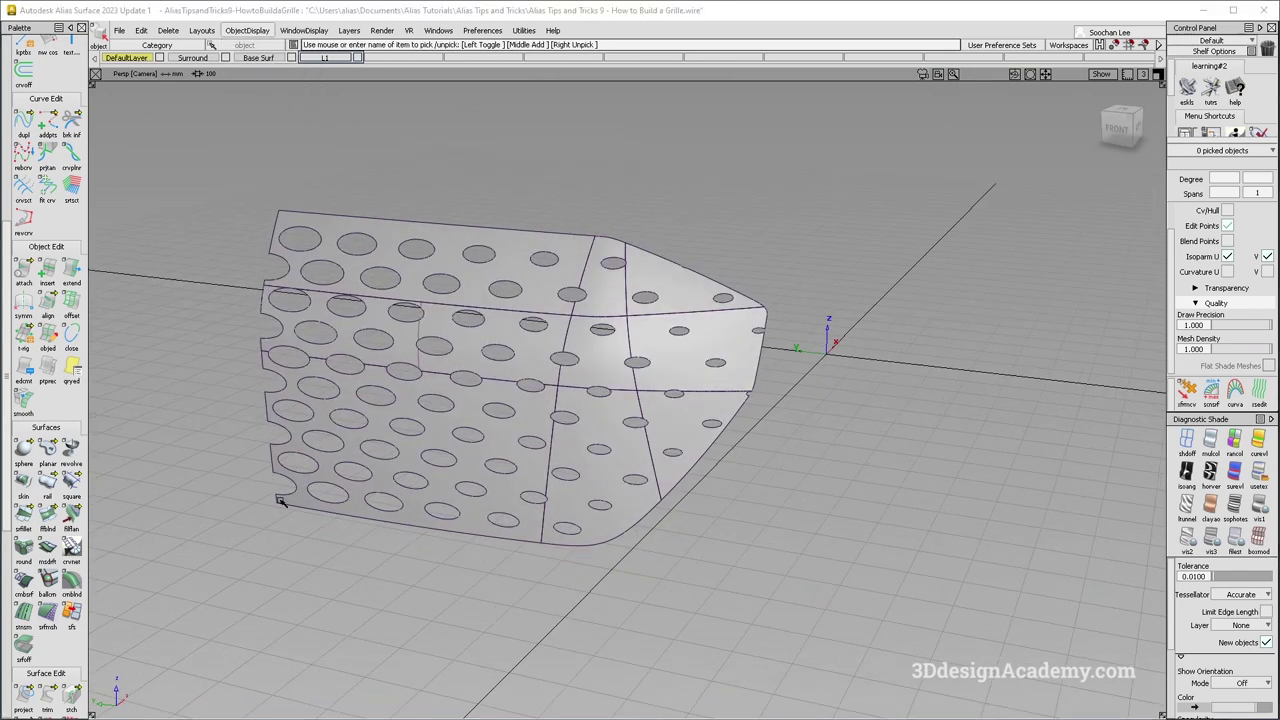
Start Multi-surface Draft and select all the edges of the perforated grille surfaces as input curves.
click(47, 546)
click(47, 548)
drag(206, 177, 776, 566)
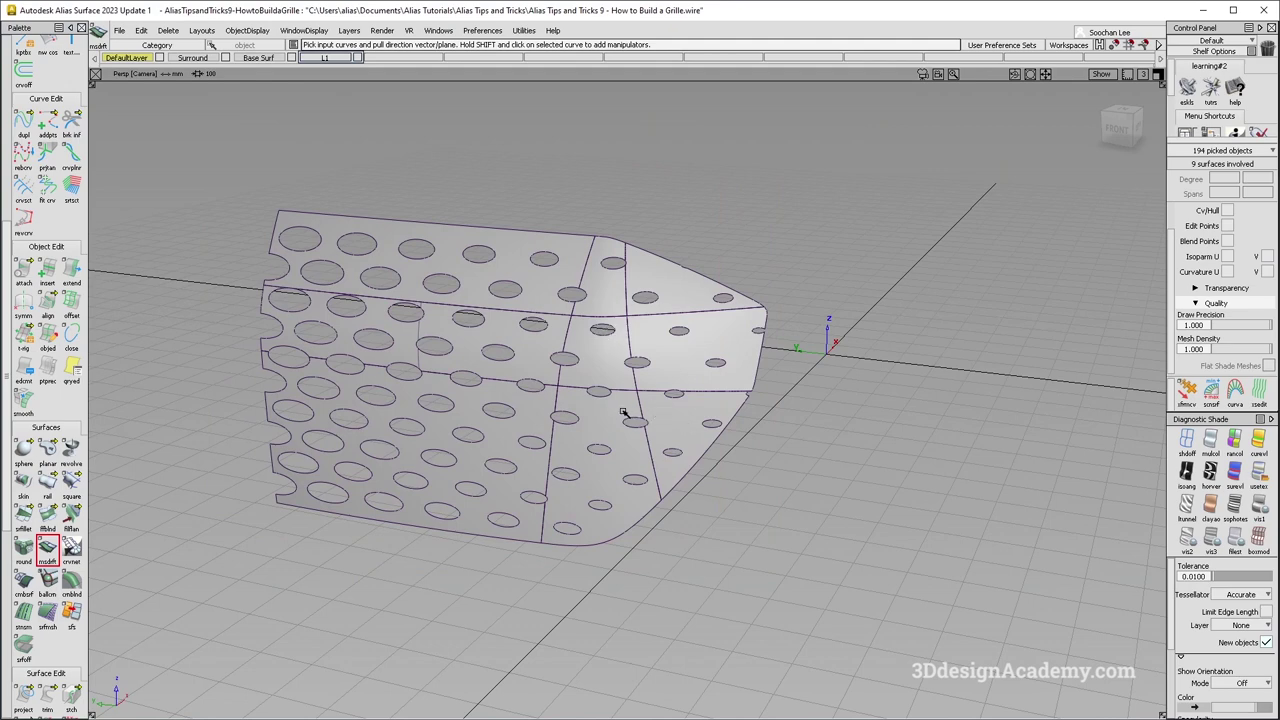
click(571, 389)
Unpick the shared edge between the upper and middle grille surfaces from the draft's input curves.
alt+shift+right_drag(385, 302, 424, 382)
alt+shift+middle_drag(424, 382, 539, 382)
click(367, 298)
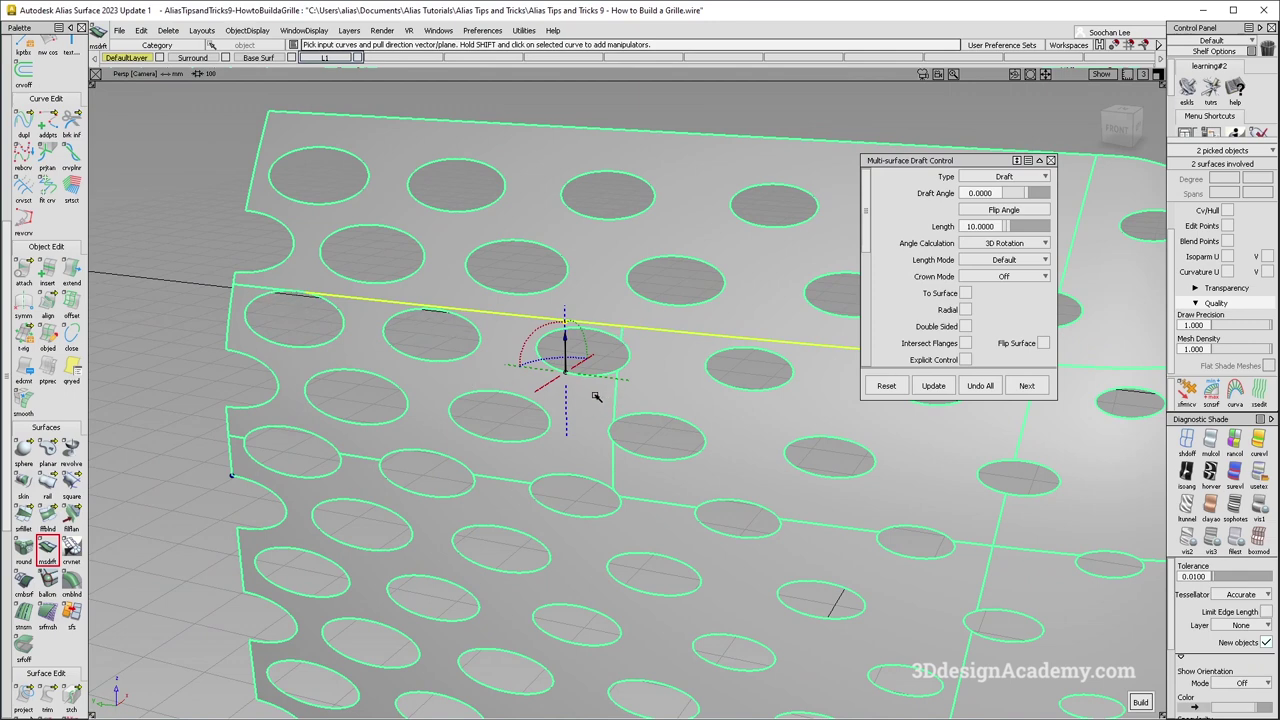
click(600, 397)
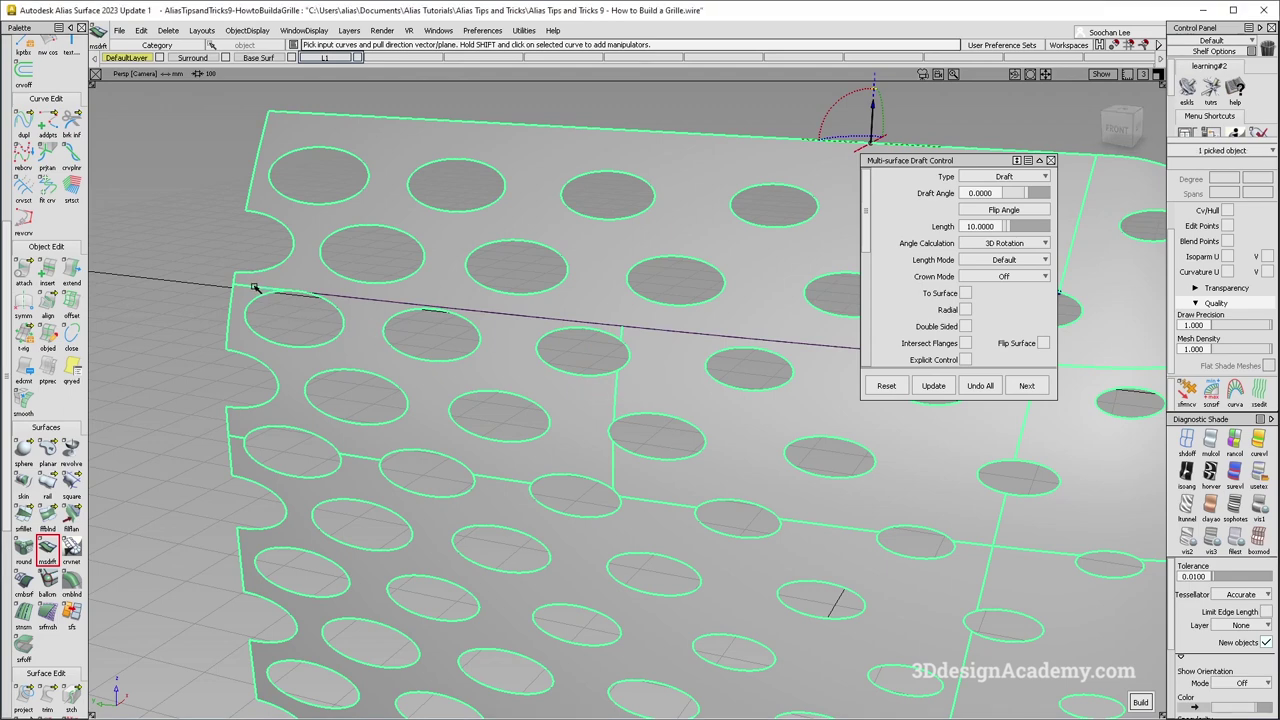
click(604, 407)
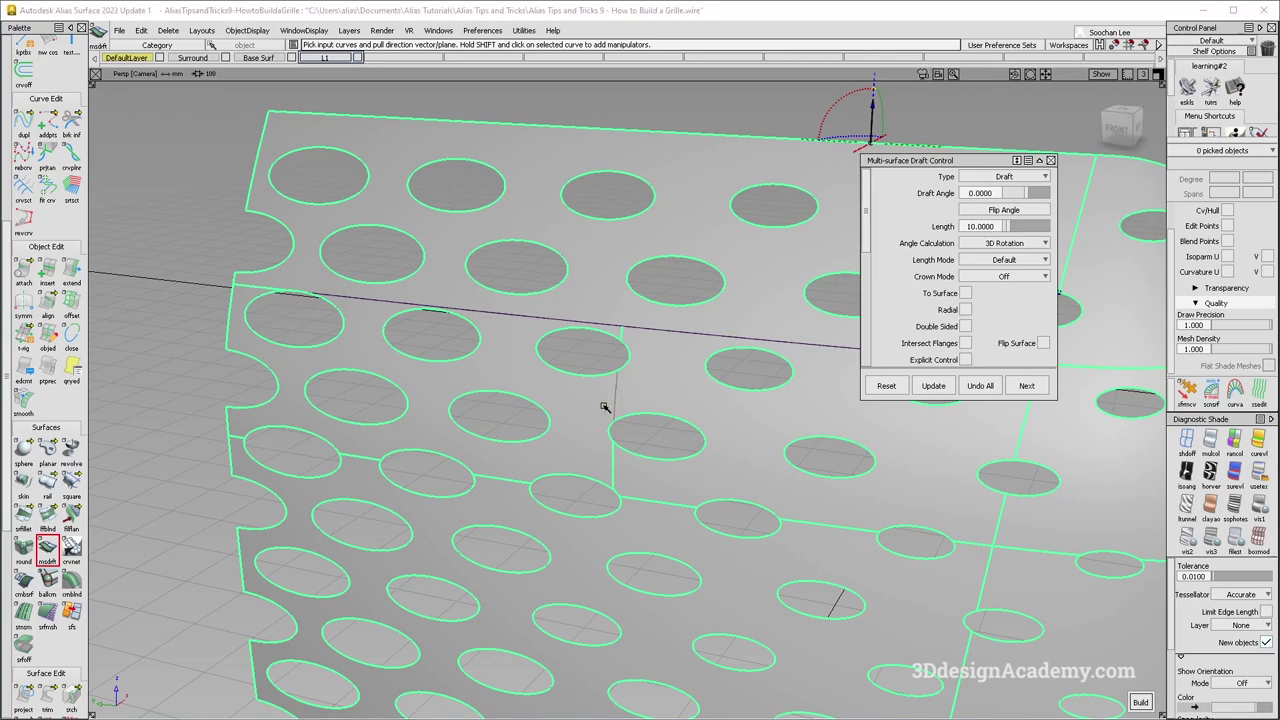
Point the draft's pull direction along the X axis and build the draft surfaces with angle 0 and length 10.
alt+shift+drag(676, 434, 400, 387)
alt+shift+right_drag(400, 387, 537, 394)
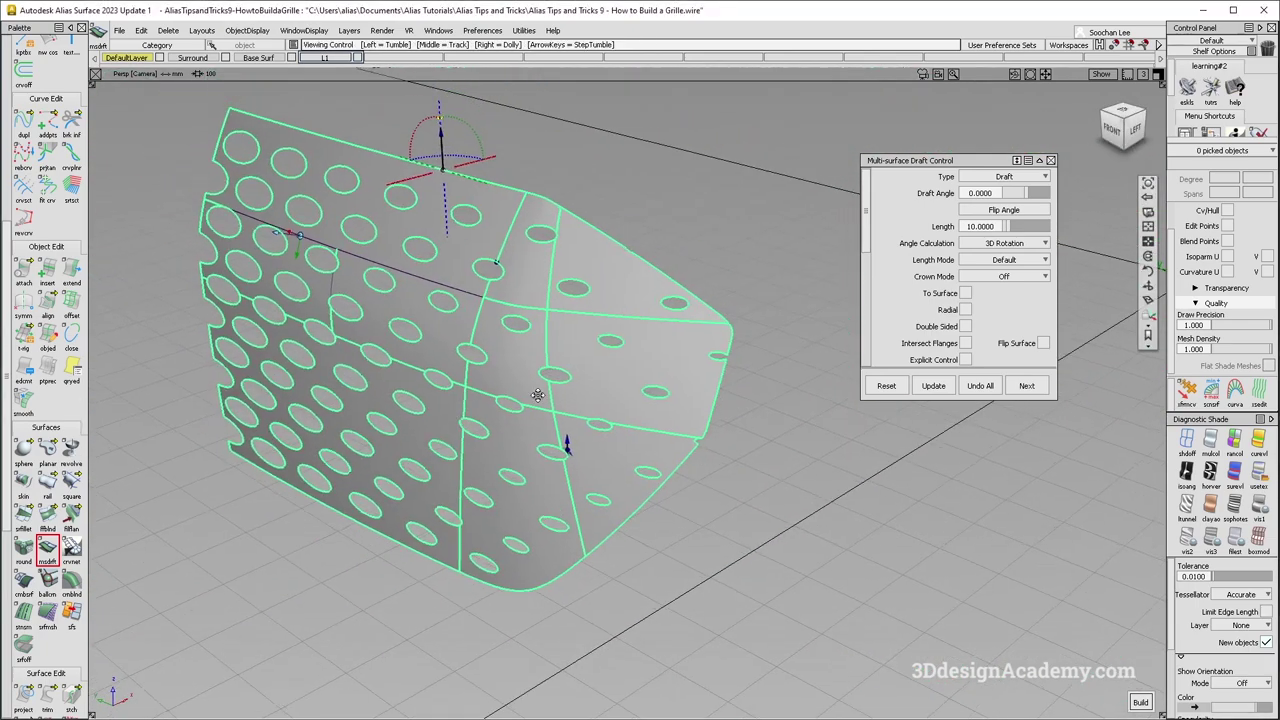
alt+shift+middle_drag(400, 308, 544, 384)
click(621, 242)
alt+shift+right_drag(590, 400, 471, 427)
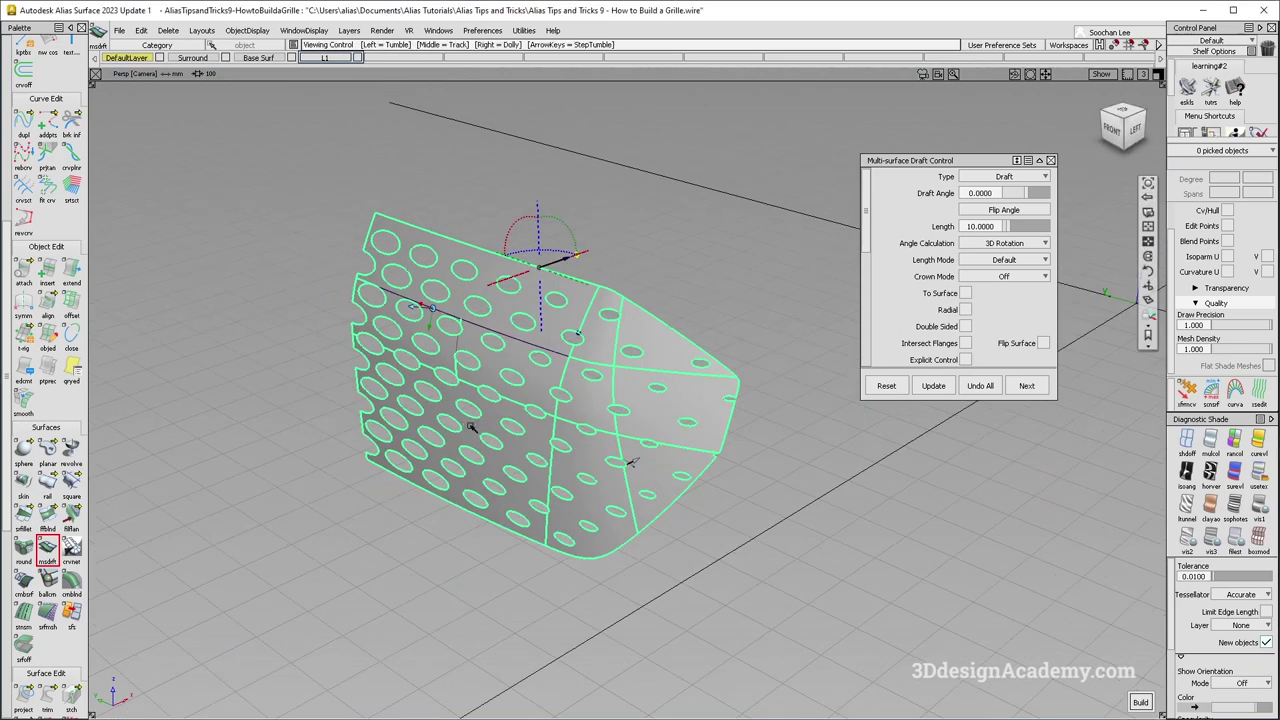
alt+shift+middle_drag(471, 427, 513, 428)
alt+shift+right_drag(574, 357, 690, 365)
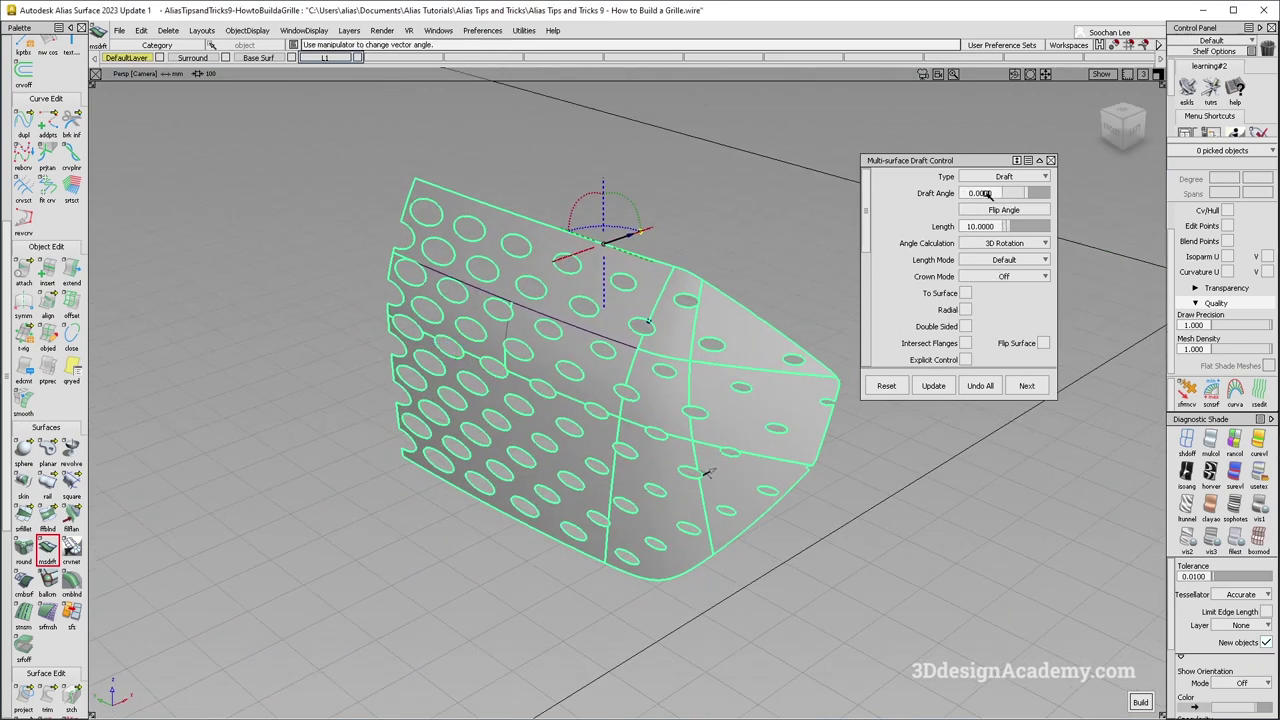
alt+shift+middle_drag(500, 304, 476, 333)
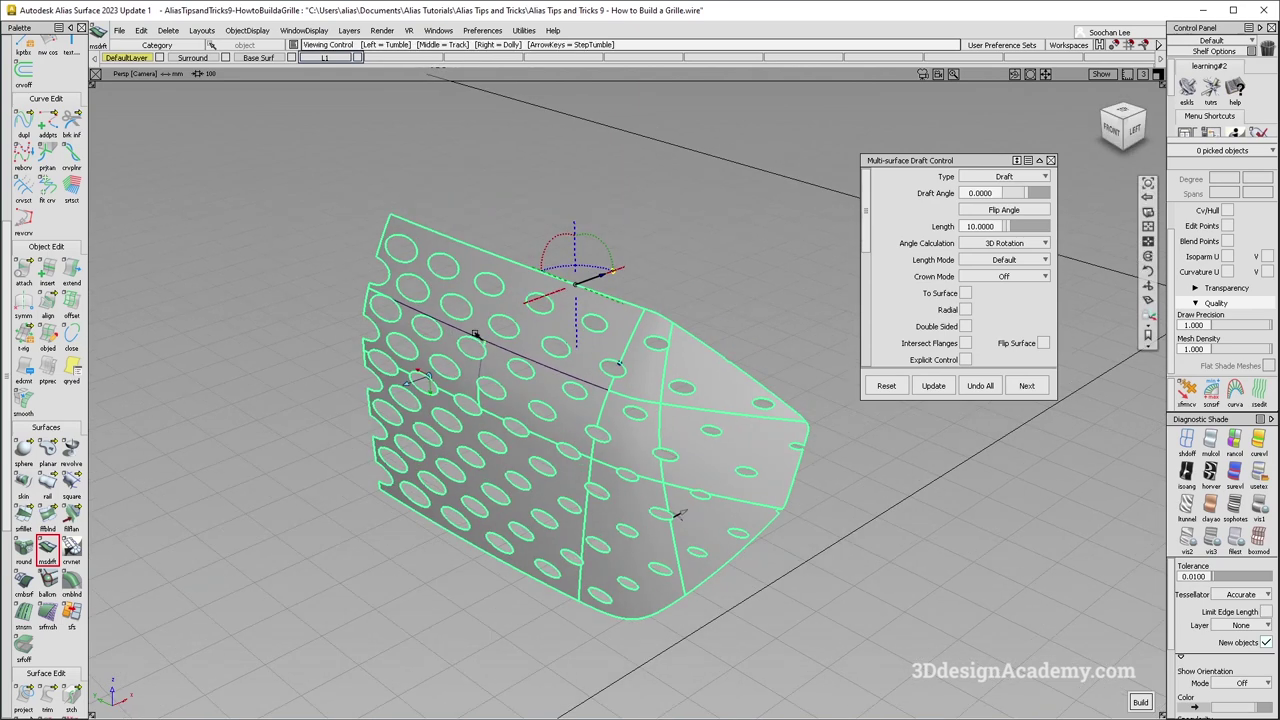
alt+shift+drag(416, 377, 446, 378)
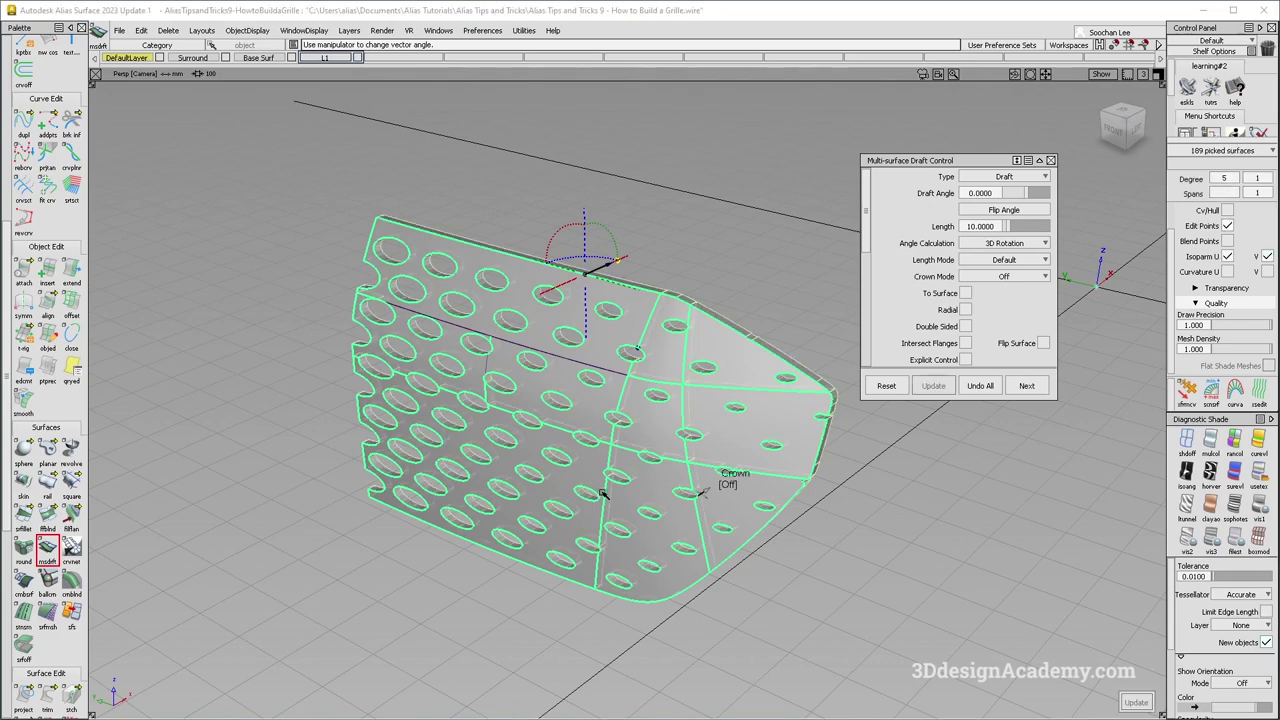
Query-edit the draft wall of one elliptical hole to reopen the Multi-surface Draft settings.
ctrl+shift+drag(611, 532, 560, 400)
click(598, 400)
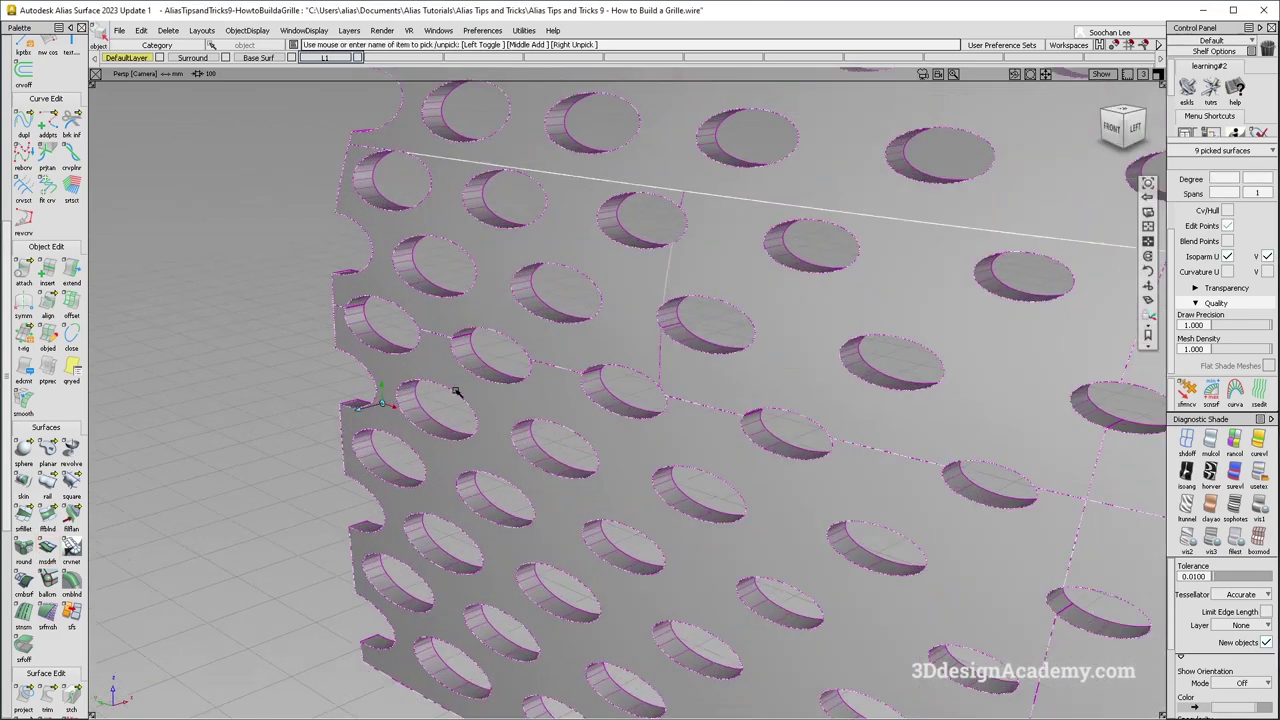
click(480, 424)
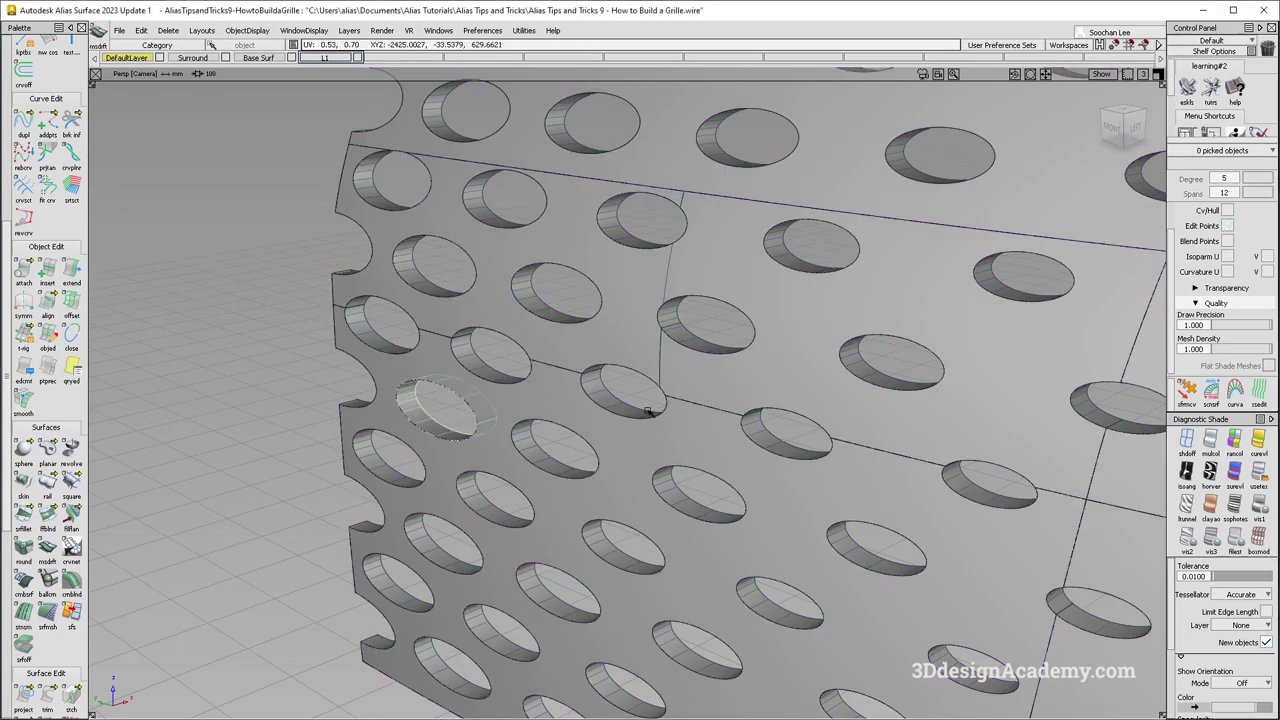
key(ctrl+z)
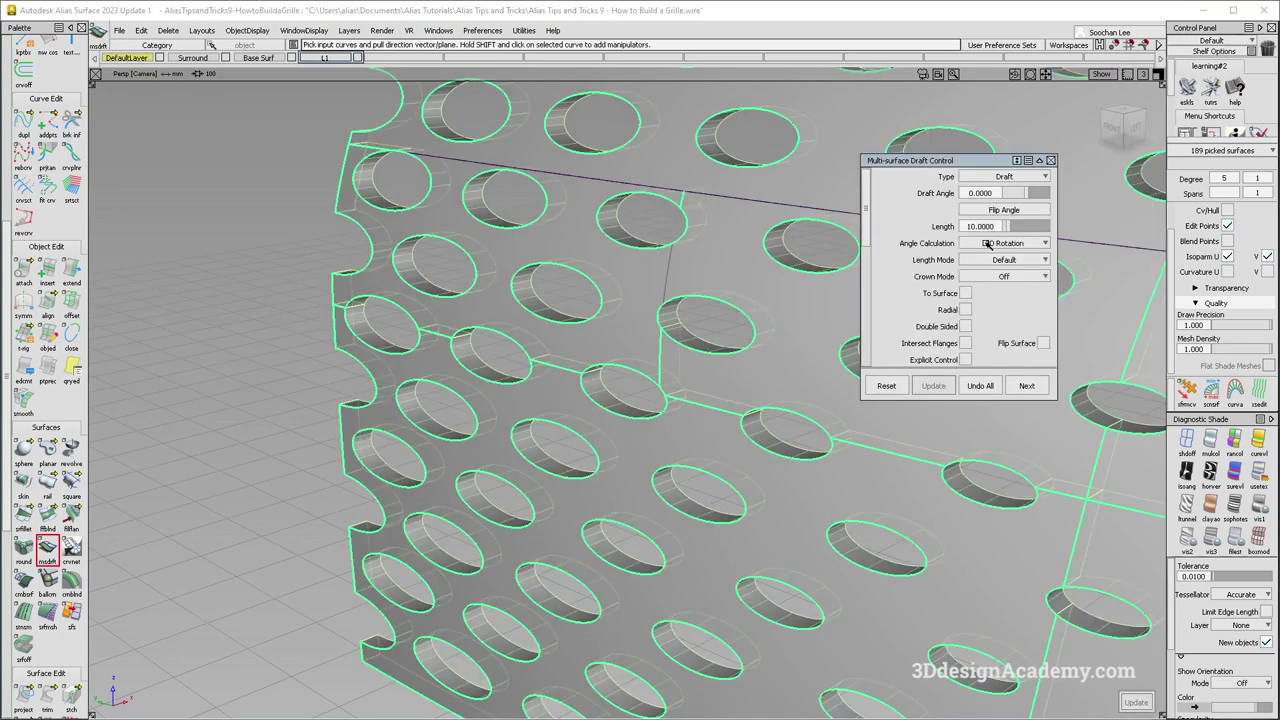
Set the length of the draft surfaces to 4 after trying a length of 5.
drag(992, 229, 837, 245)
text(5)
key(Return)
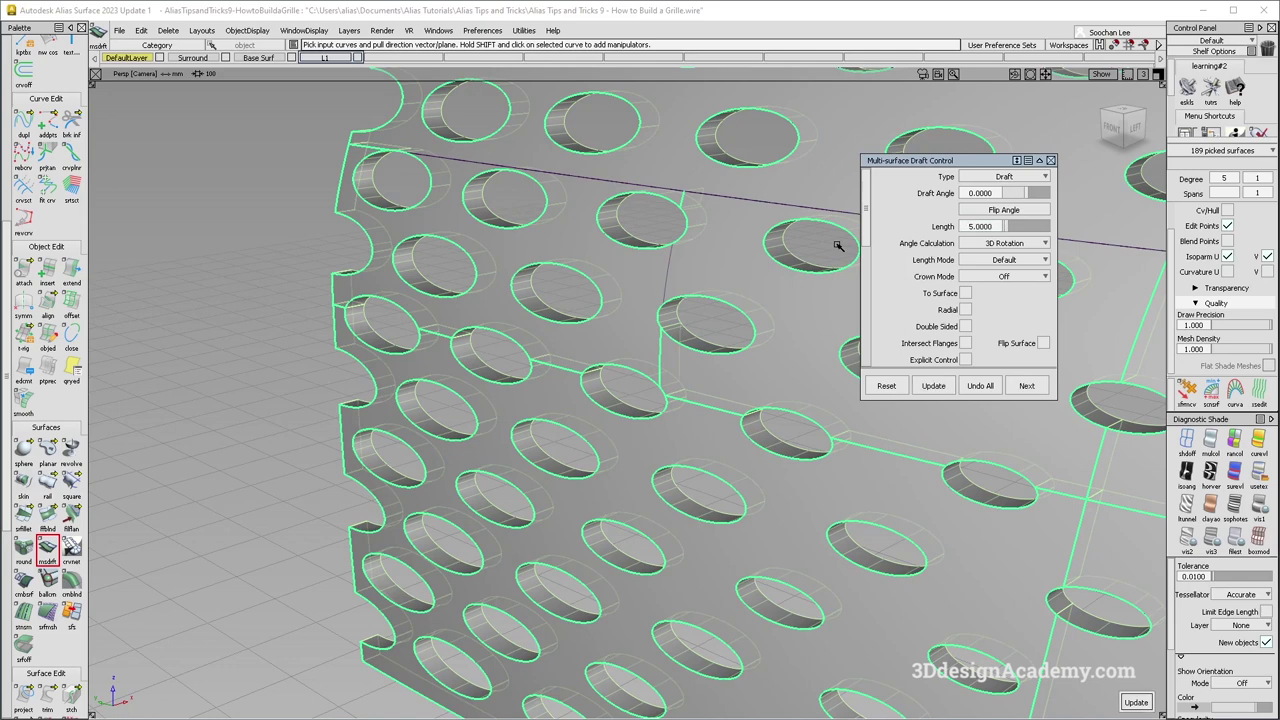
click(990, 227)
text(4)
key(Return)
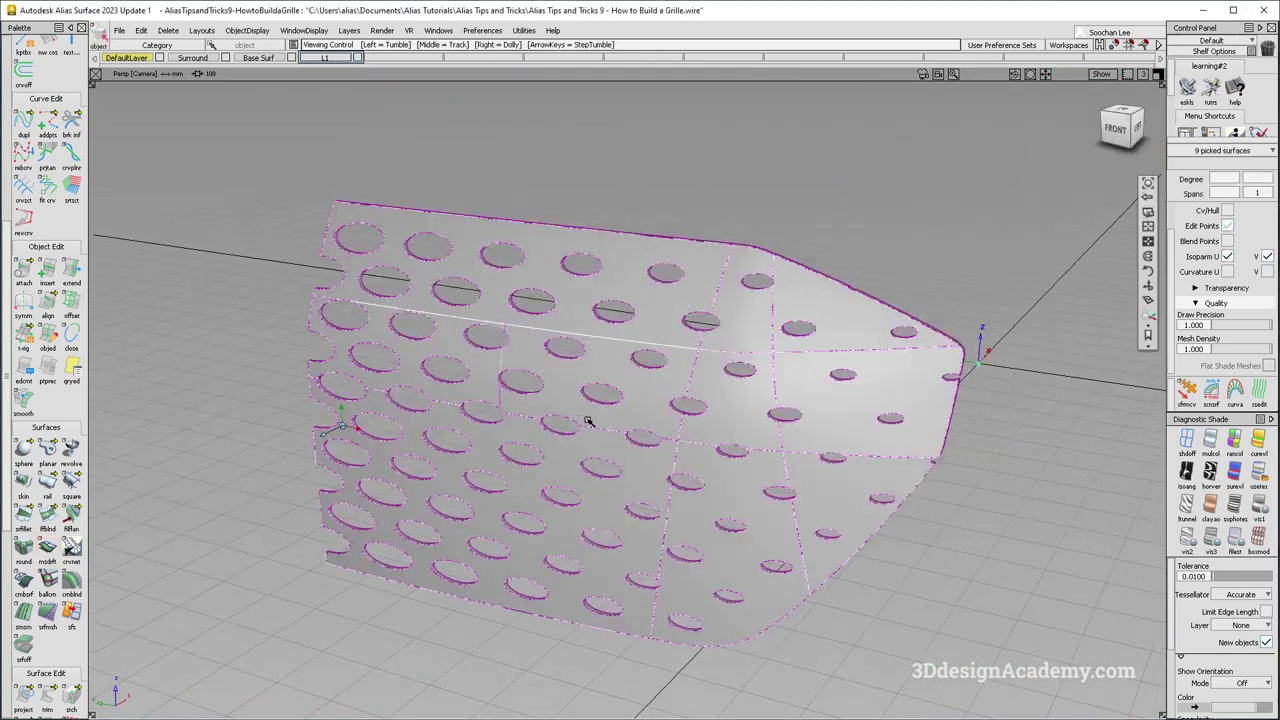
Make the picked perforated grille surfaces invisible so only the draft walls are displayed.
alt+shift+drag(586, 423, 486, 423)
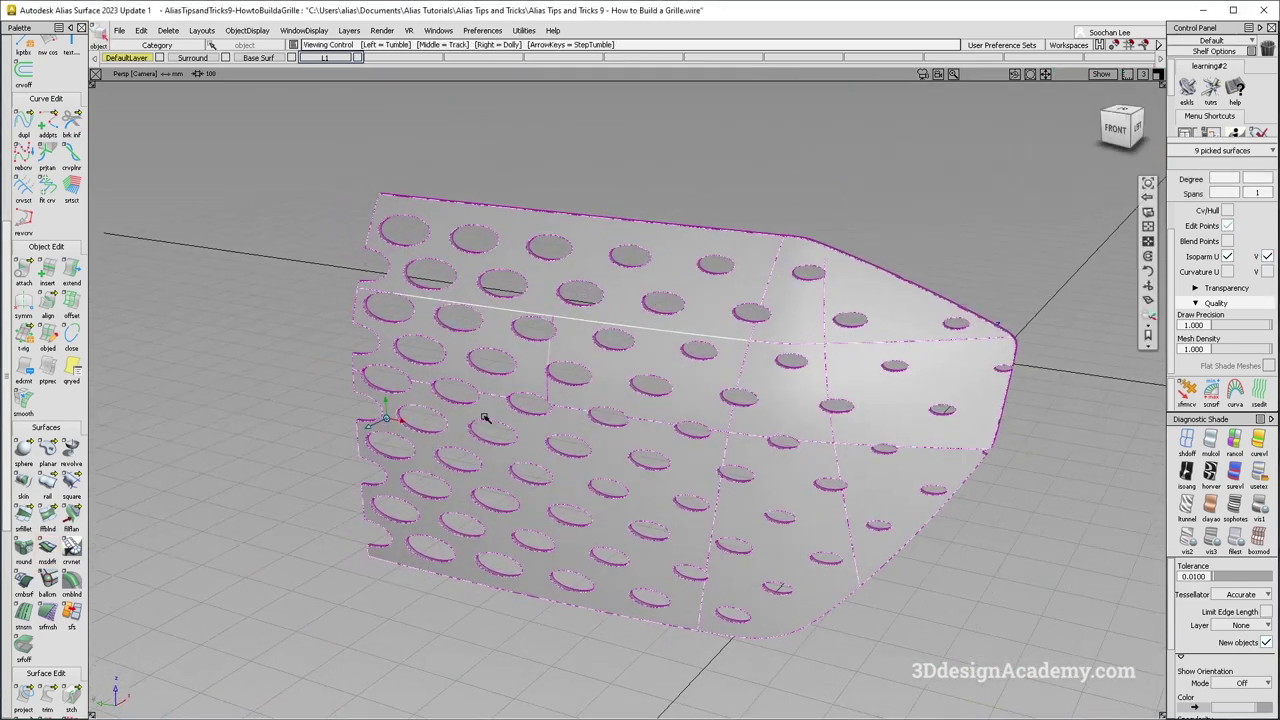
click(247, 30)
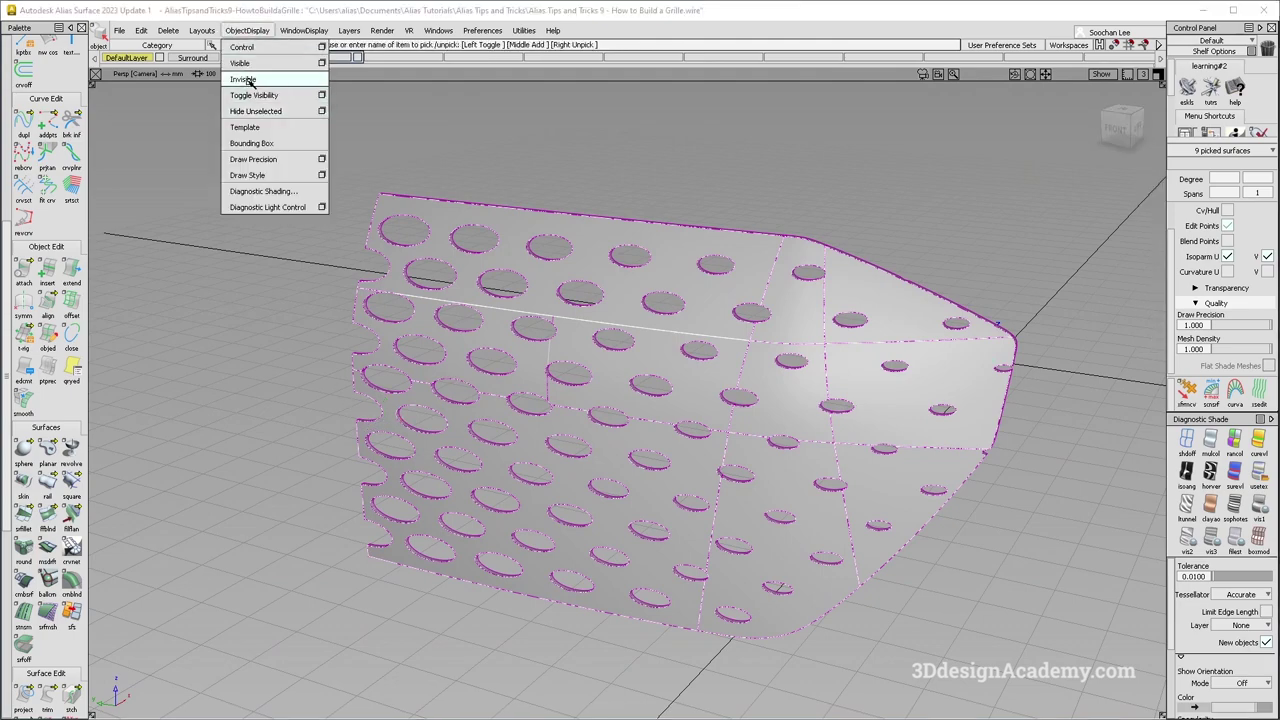
click(251, 85)
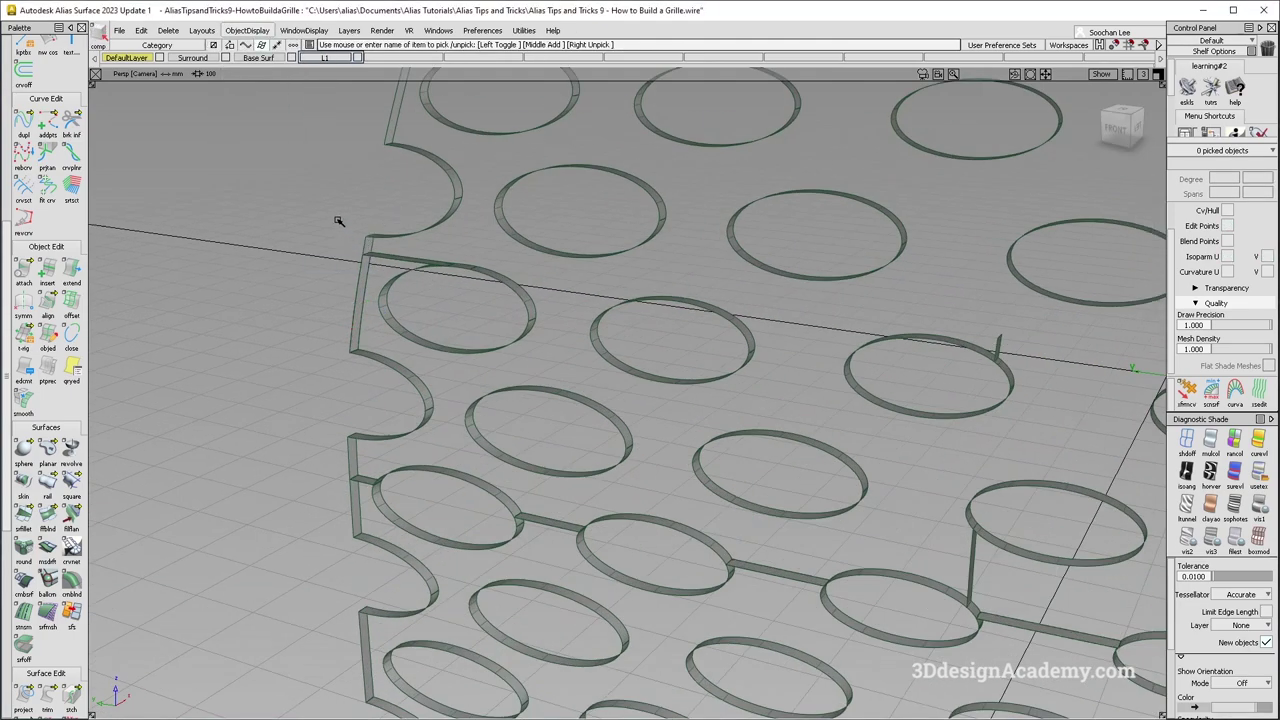
Delete the draft walls along the grille's open centre edge and along the middle horizontal and adjoining vertical patch seams.
mouse_move(337, 218)
mouse_down()
mouse_move(325, 235)
mouse_move(366, 257)
mouse_up()
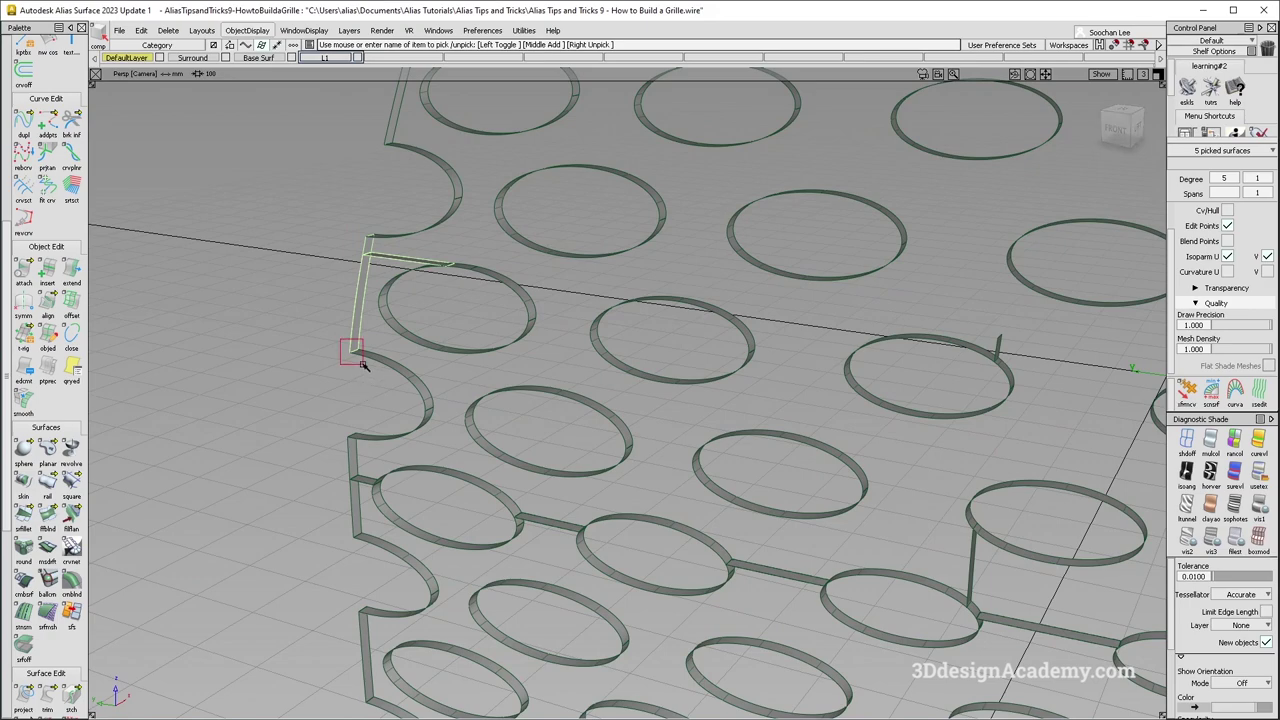
drag(331, 455, 365, 499)
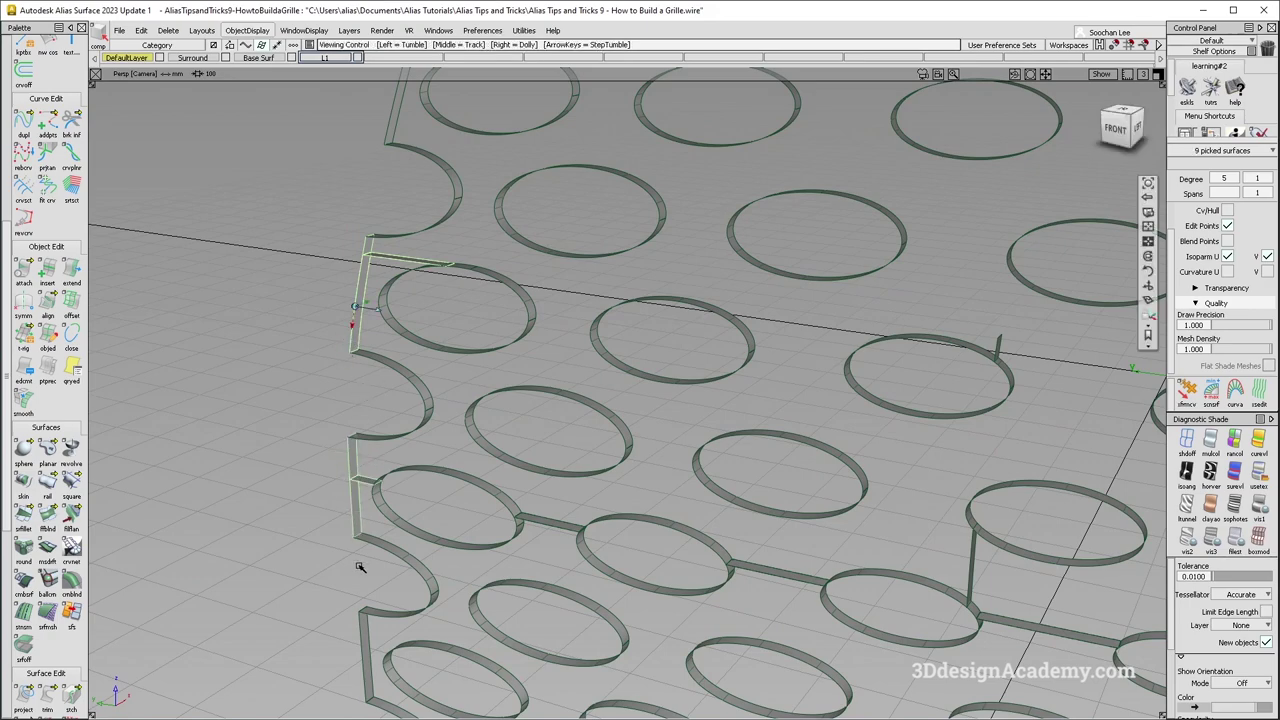
alt+shift+middle_drag(360, 566, 360, 463)
drag(360, 462, 388, 485)
alt+shift+middle_drag(388, 592, 380, 517)
drag(380, 517, 404, 530)
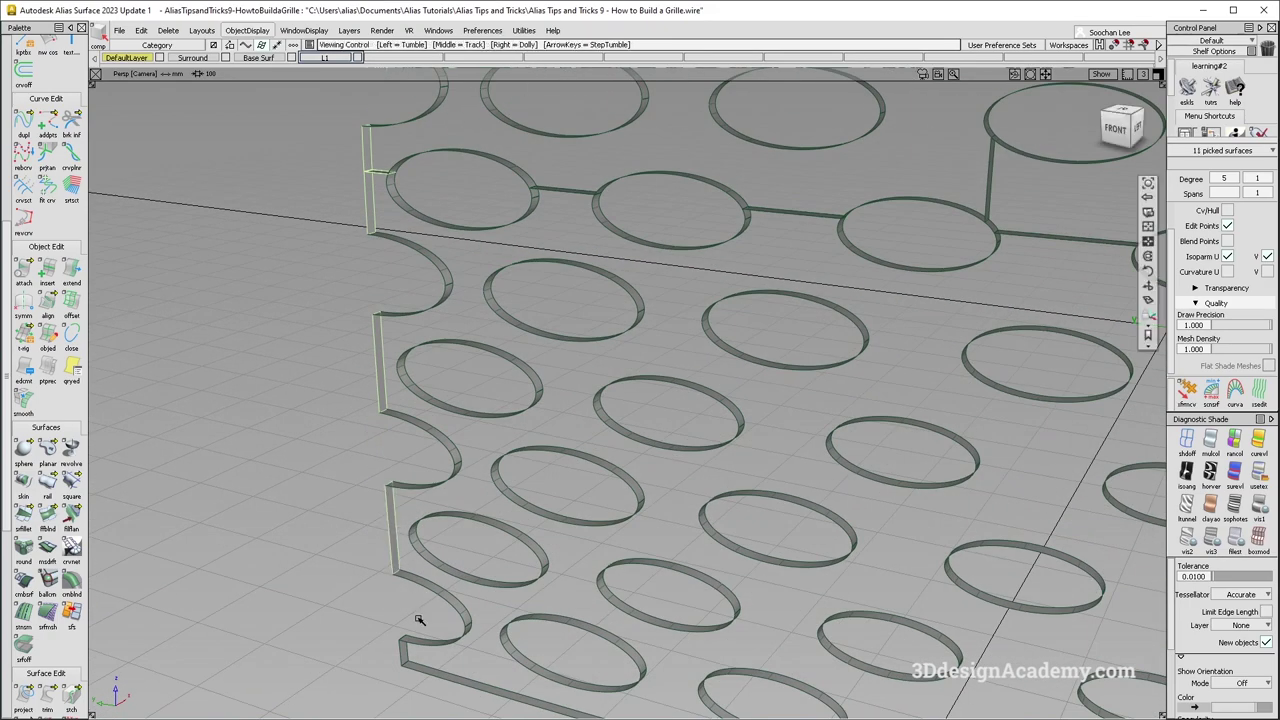
alt+shift+middle_drag(418, 616, 402, 536)
drag(390, 522, 490, 257)
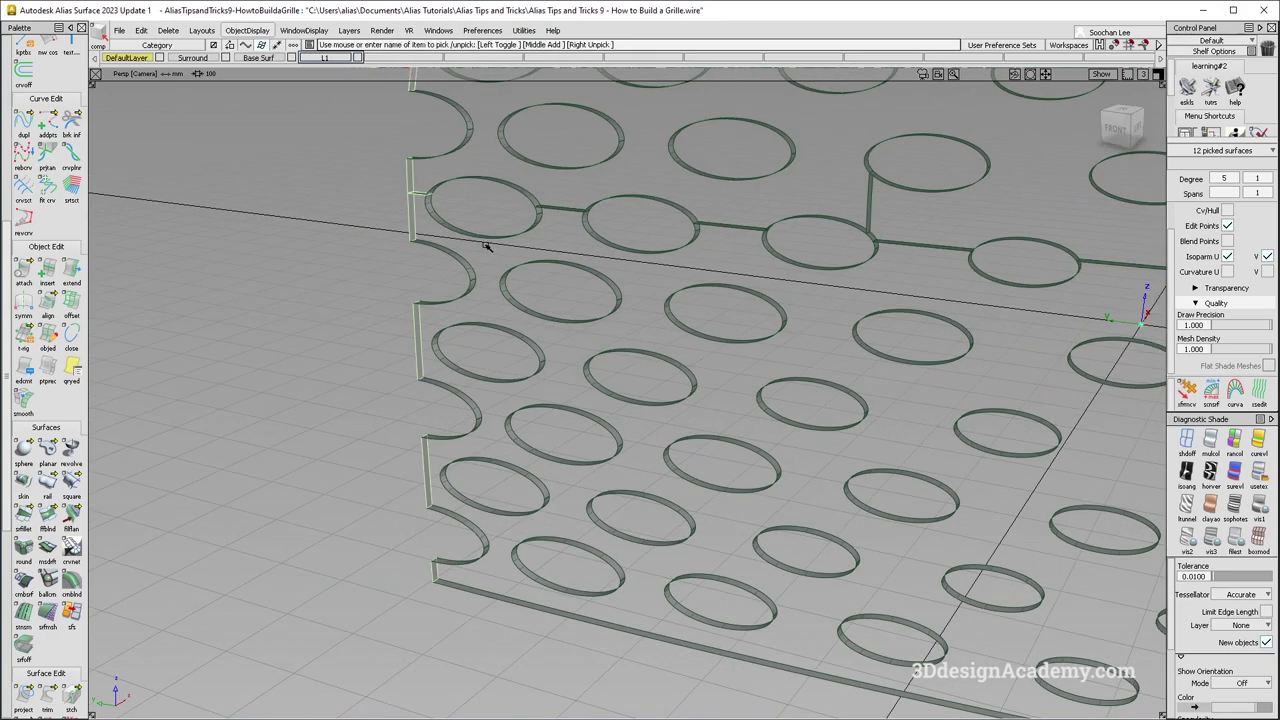
click(549, 216)
click(725, 213)
alt+shift+drag(737, 251, 760, 300)
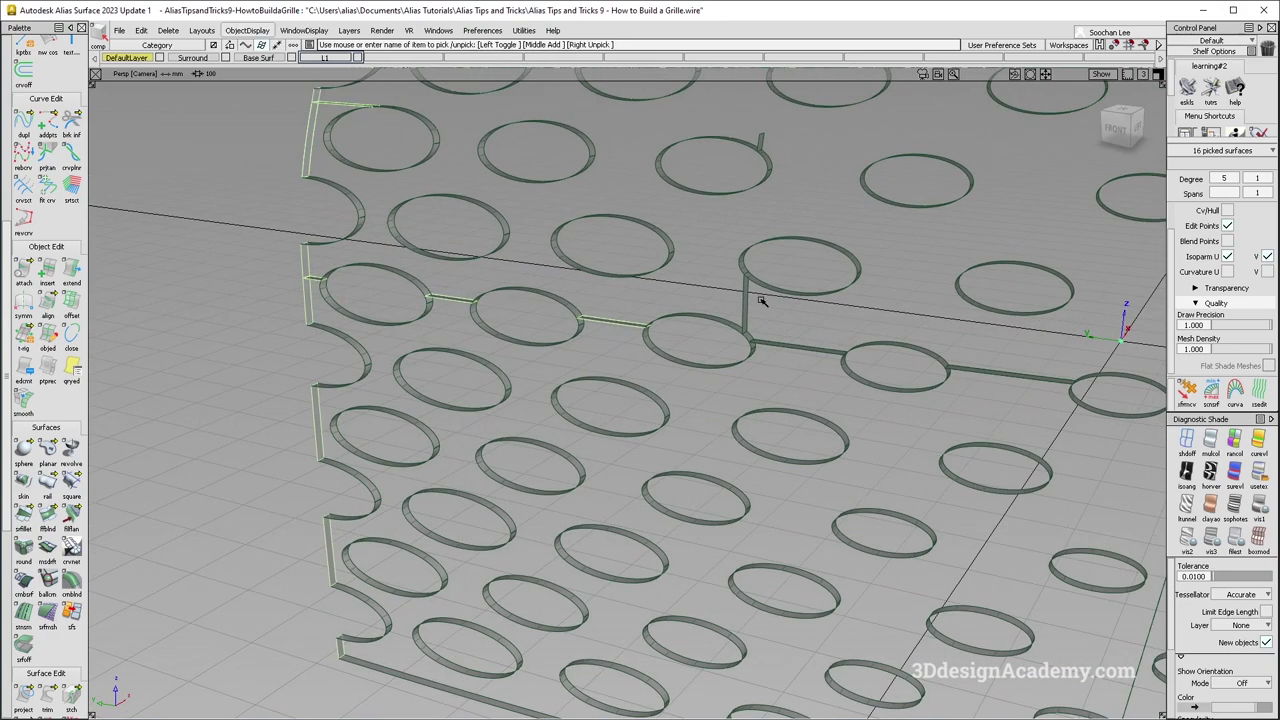
click(749, 303)
click(811, 347)
alt+shift+middle_drag(812, 368, 752, 380)
click(818, 368)
drag(748, 370, 768, 396)
alt+shift+right_drag(786, 400, 752, 392)
alt+shift+middle_drag(752, 392, 768, 297)
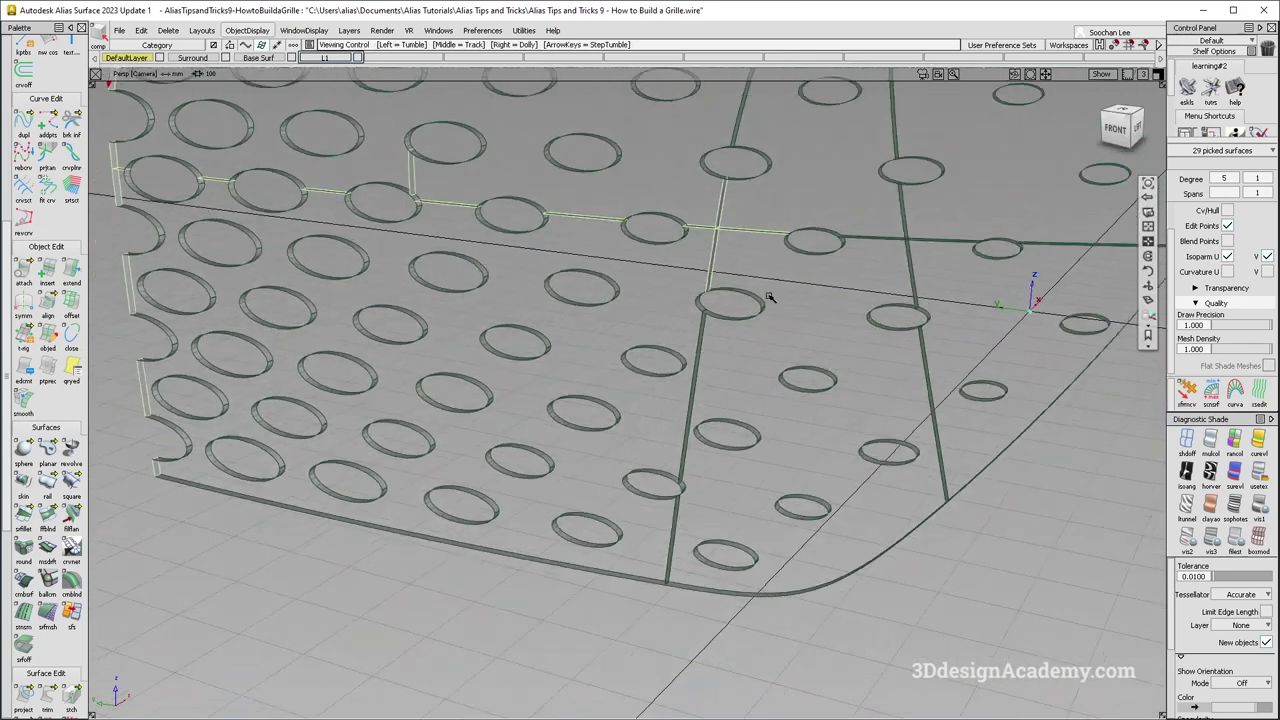
key(Delete)
key(Return)
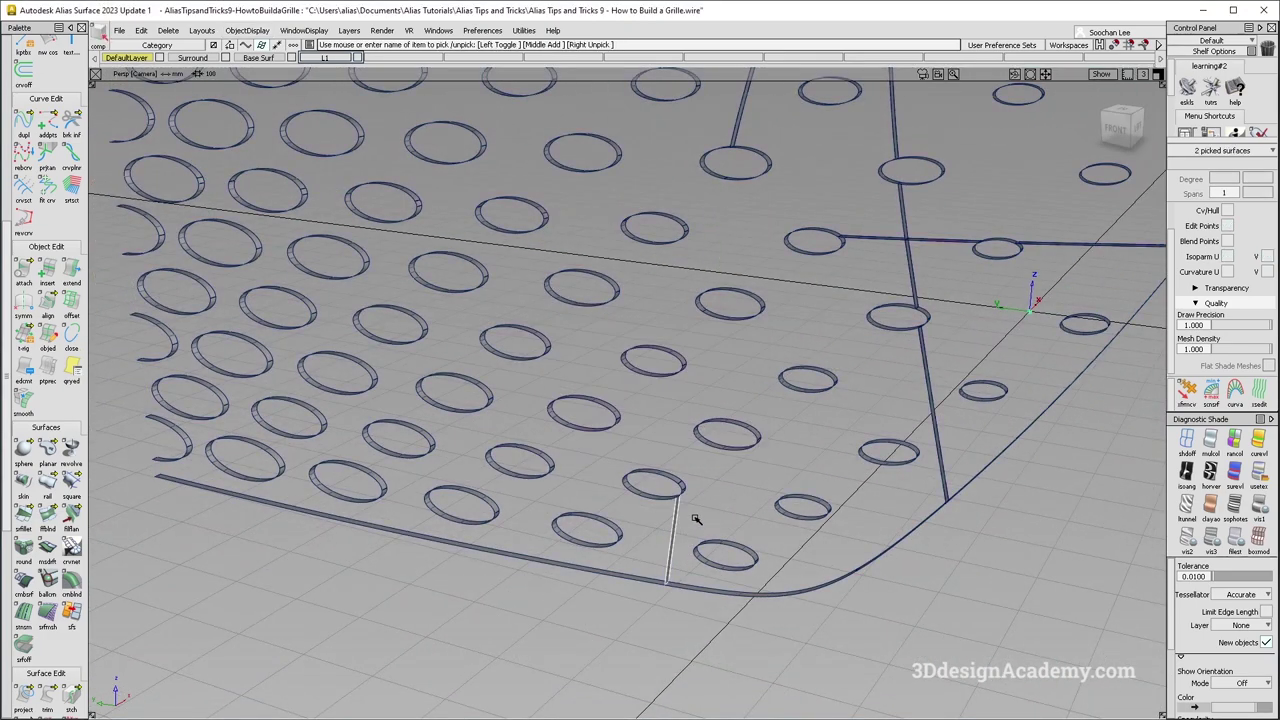
Delete the remaining draft walls on the lower patch seams, including the vertical seam near the outer corner.
click(932, 379)
key(Delete)
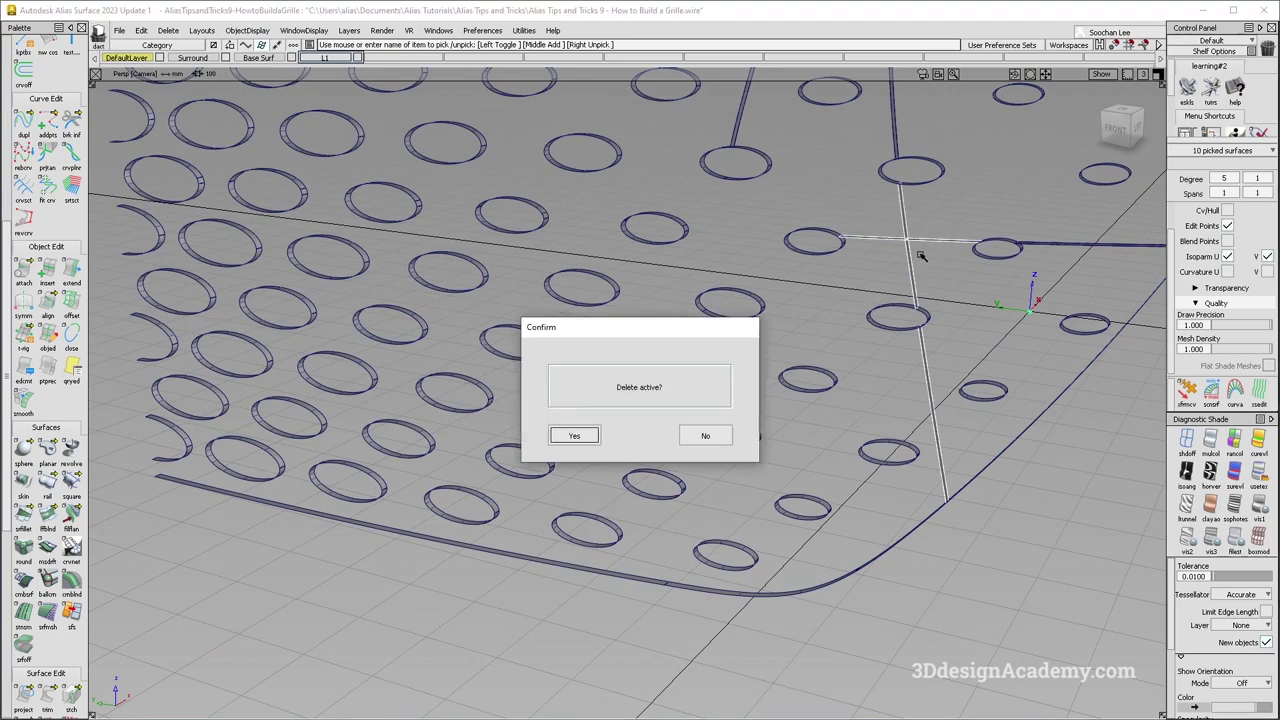
key(Return)
Delete the draft walls on the upper patch seams and the short seam running to the outer side edge.
alt+shift+drag(920, 334, 897, 320)
click(674, 580)
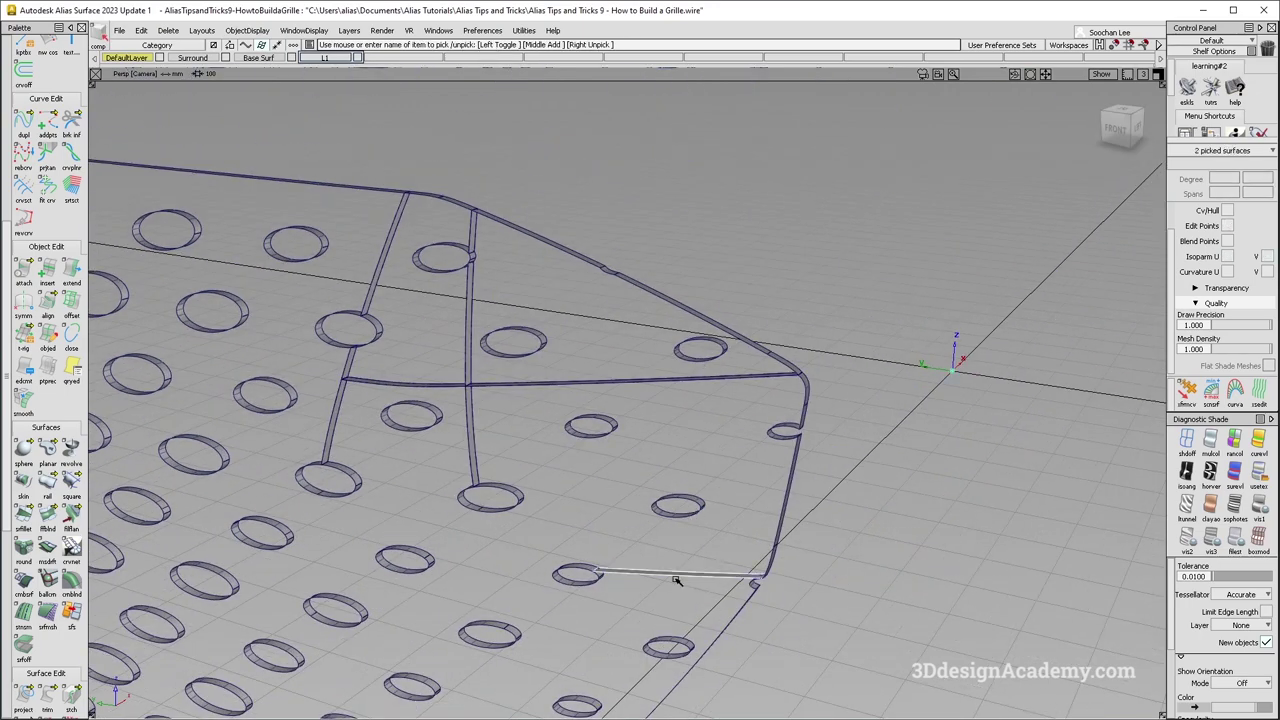
click(527, 396)
click(467, 383)
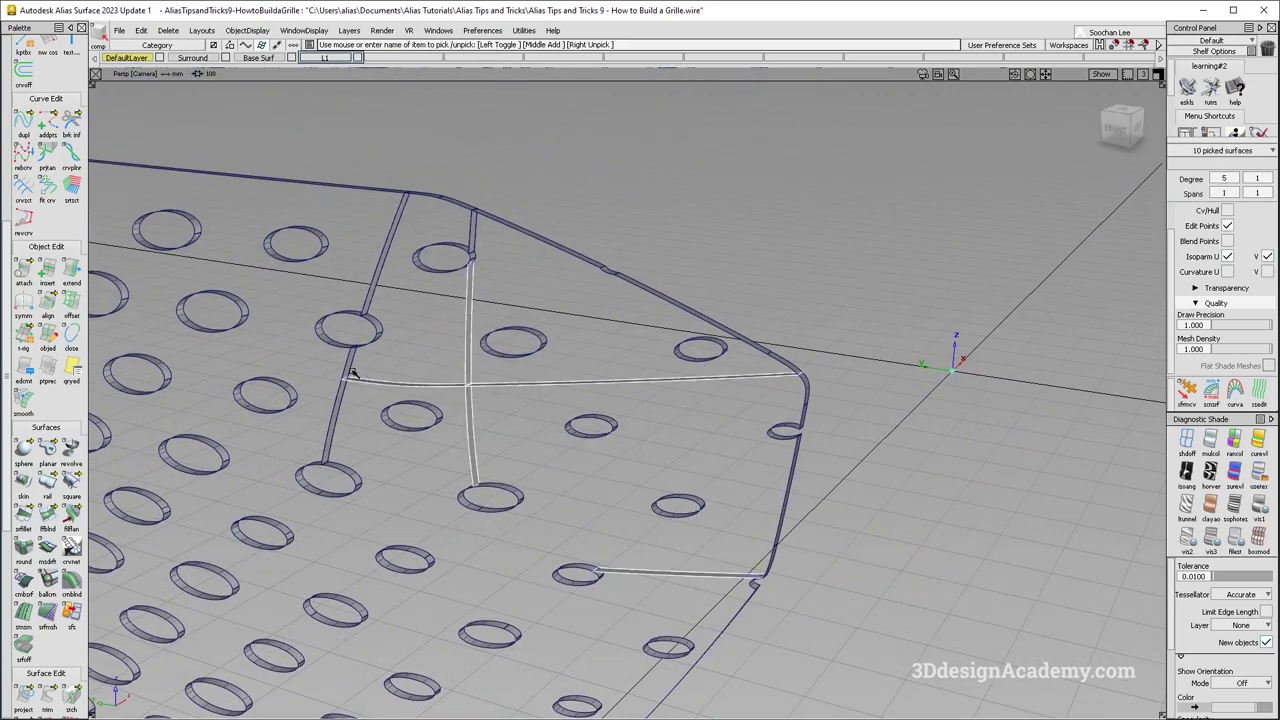
click(340, 386)
drag(366, 277, 580, 277)
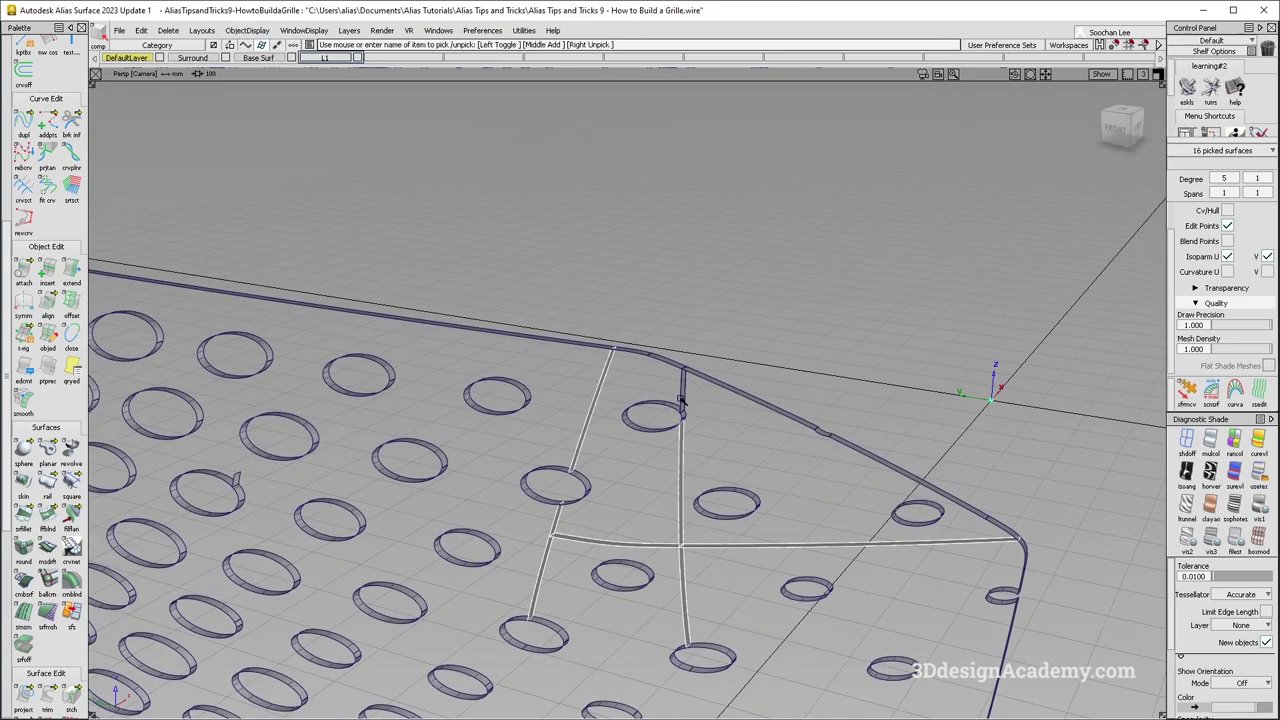
key(Delete)
key(Return)
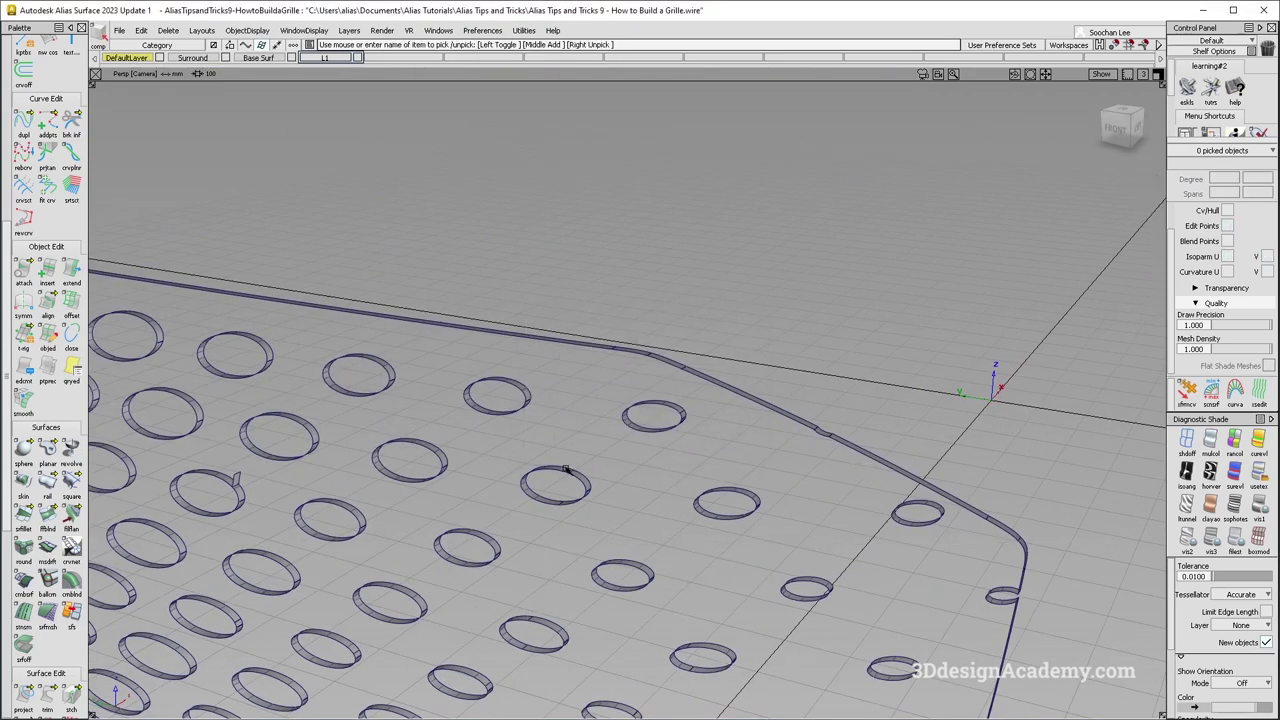
Delete the leftover wall at the upper end of the centre edge and the stray wall sticking out of an elliptical hole.
alt+shift+drag(565, 470, 590, 305)
click(551, 201)
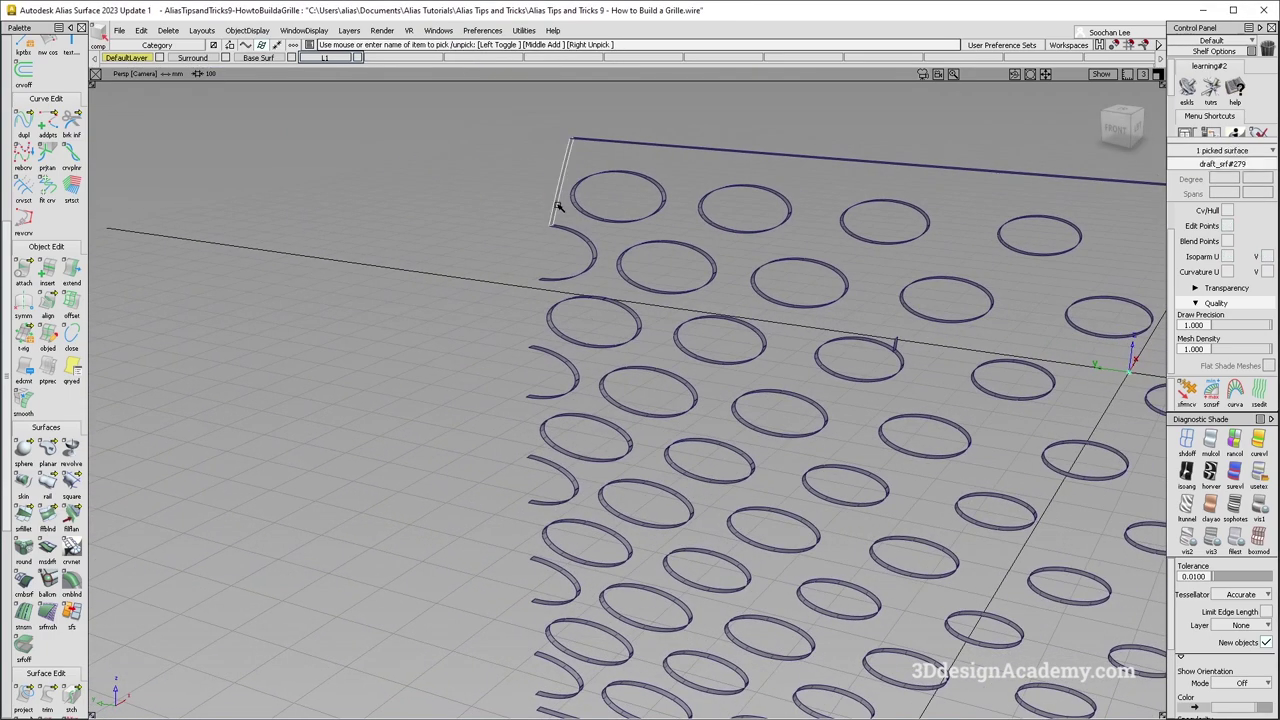
alt+shift+drag(680, 309, 666, 337)
alt+shift+middle_drag(667, 337, 645, 316)
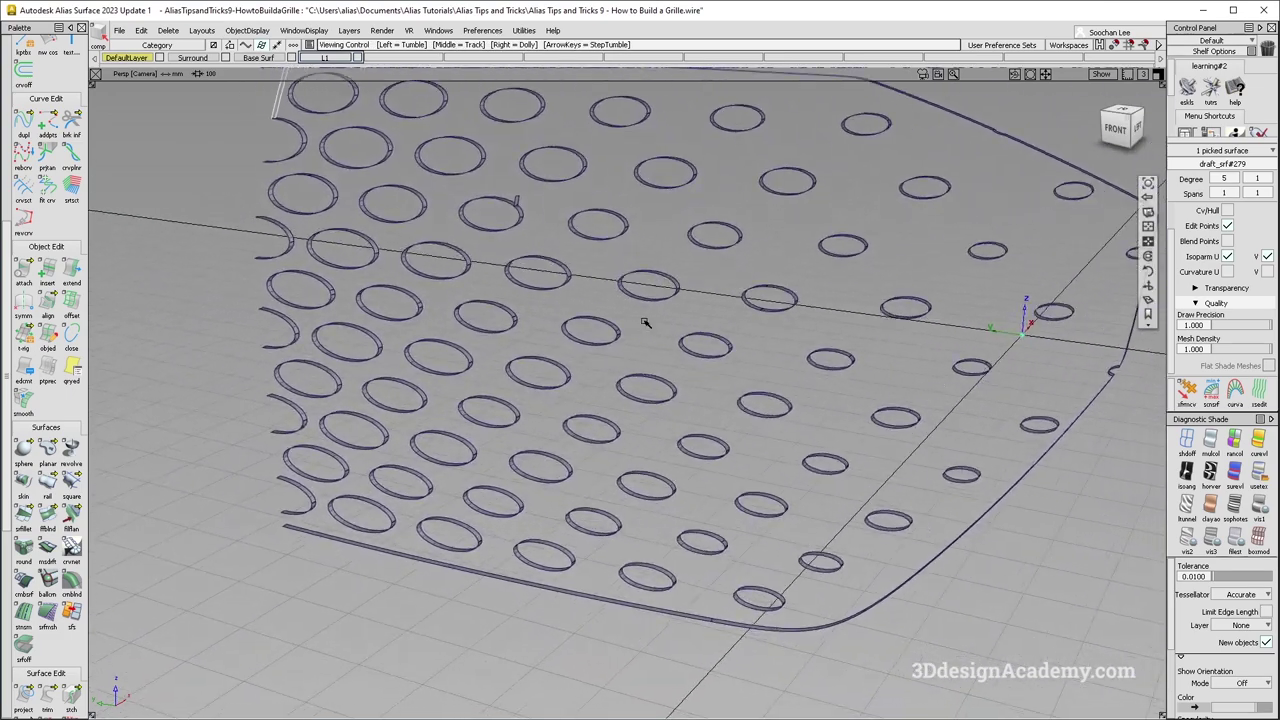
key(Delete)
alt+shift+drag(522, 252, 511, 214)
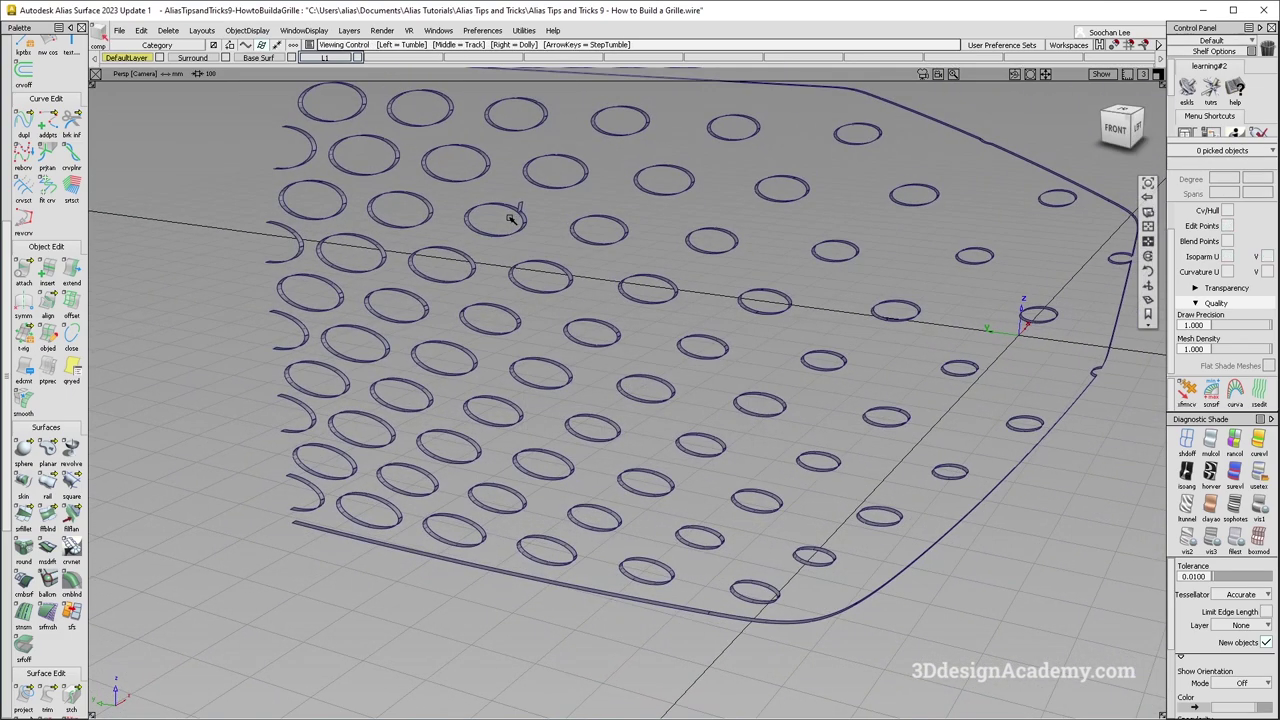
scroll(520, 209, up, 5)
click(519, 197)
key(Delete)
key(Return)
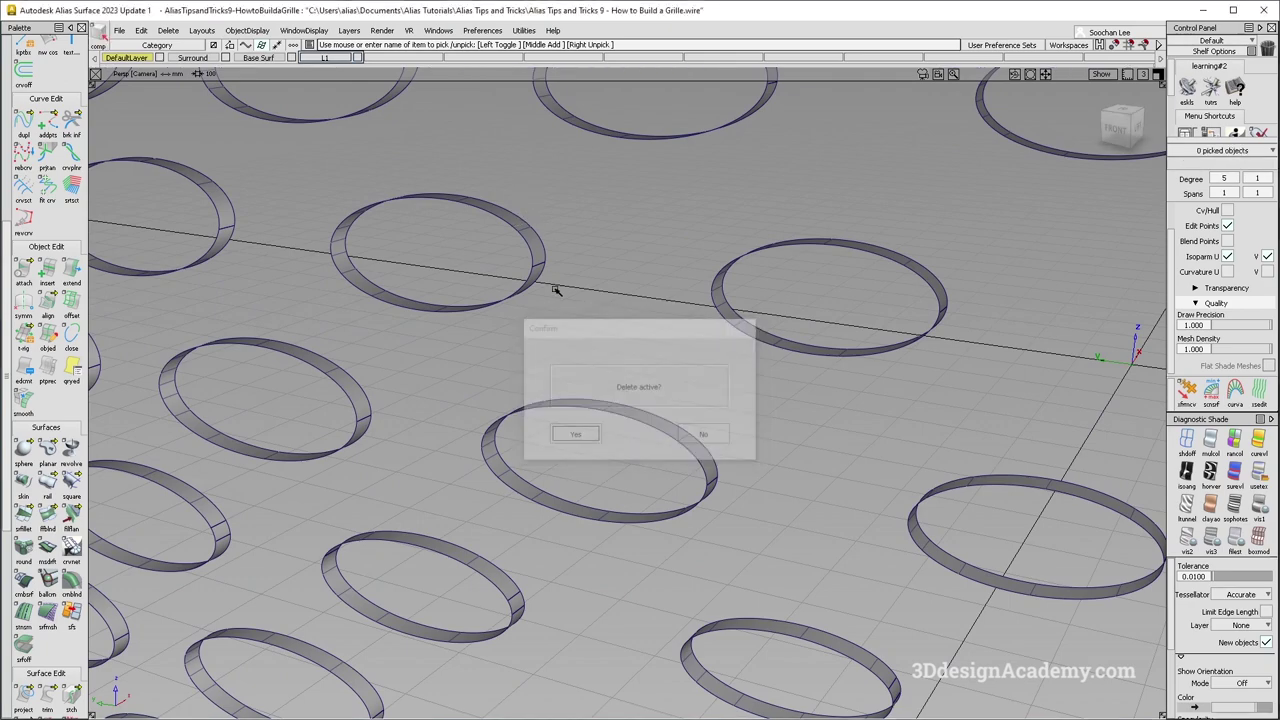
scroll(532, 248, down, 8)
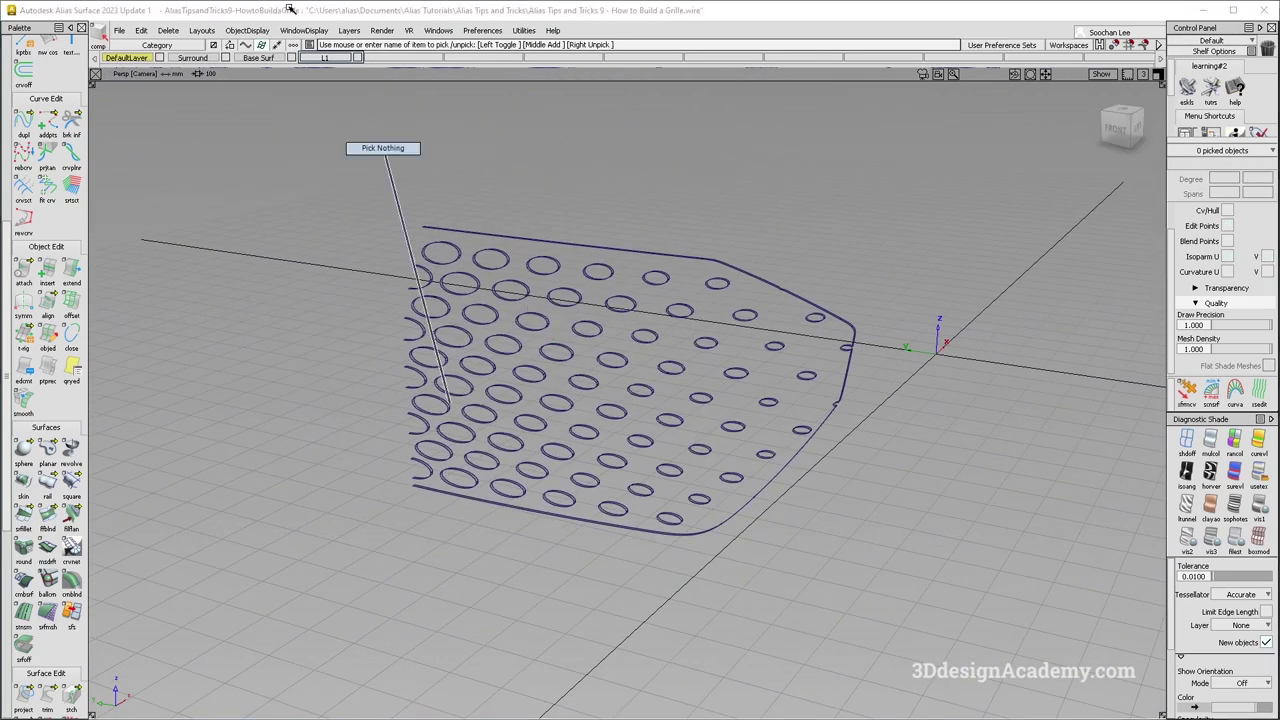
Make all hidden objects visible again.
click(246, 30)
click(250, 66)
alt+shift+drag(418, 334, 466, 478)
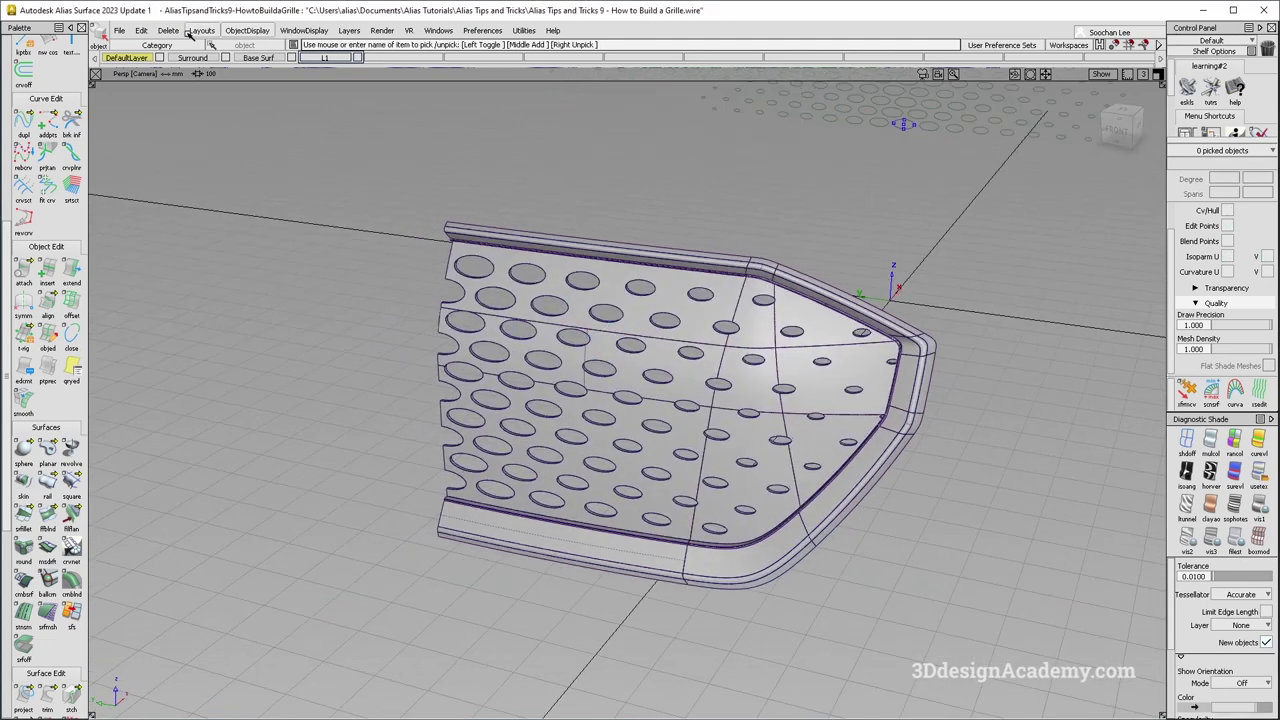
Turn on symmetry for the Base Surf, DefaultLayer and Surround layers to mirror the grille.
drag(269, 57, 268, 118)
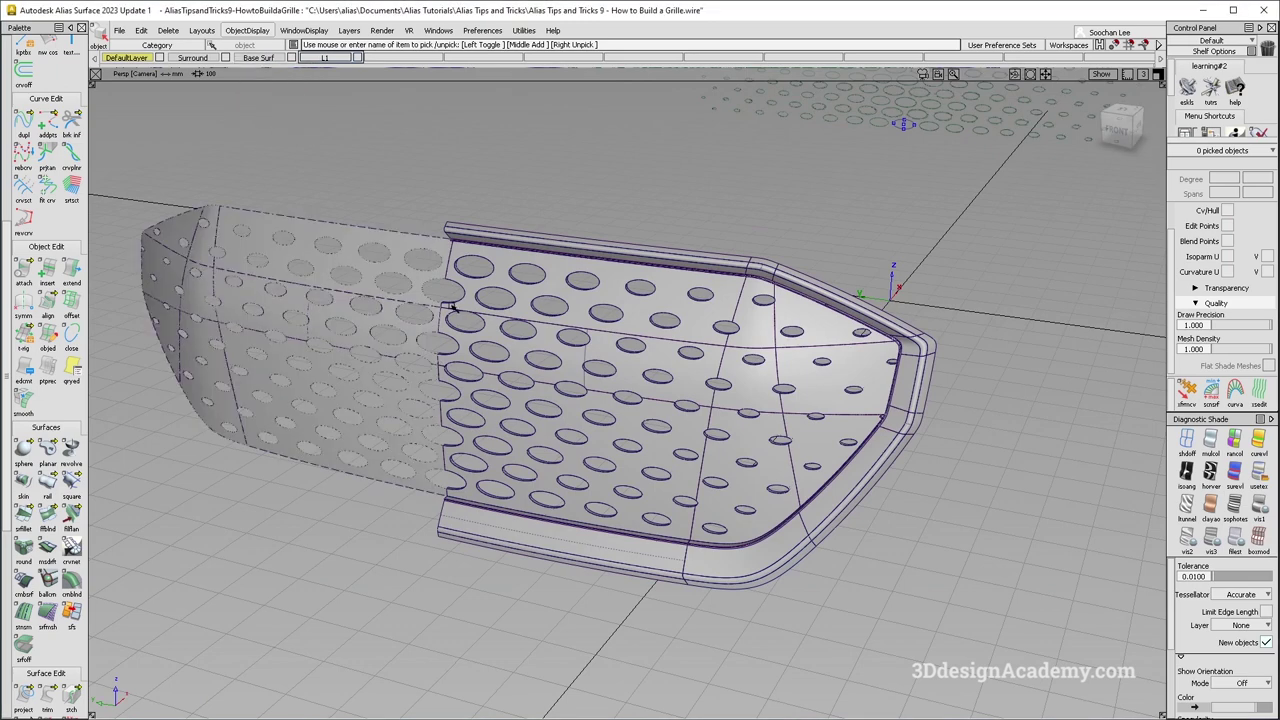
drag(142, 59, 143, 118)
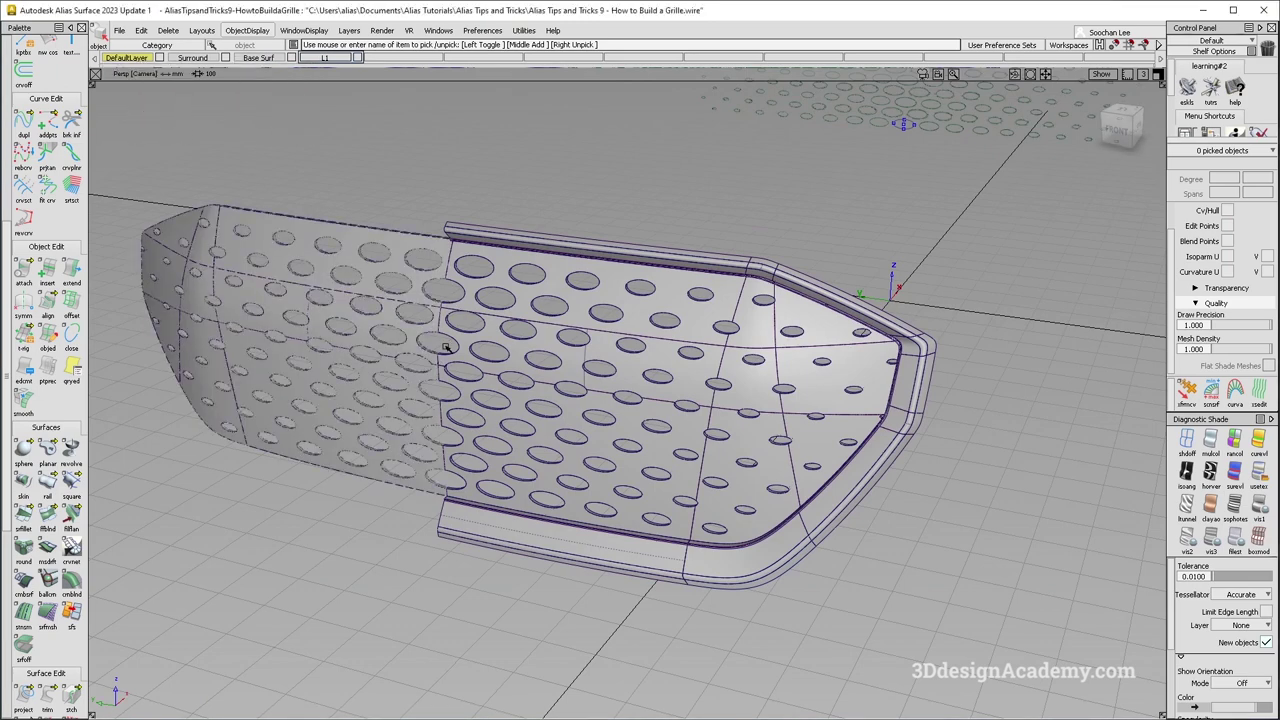
alt+shift+drag(514, 349, 522, 350)
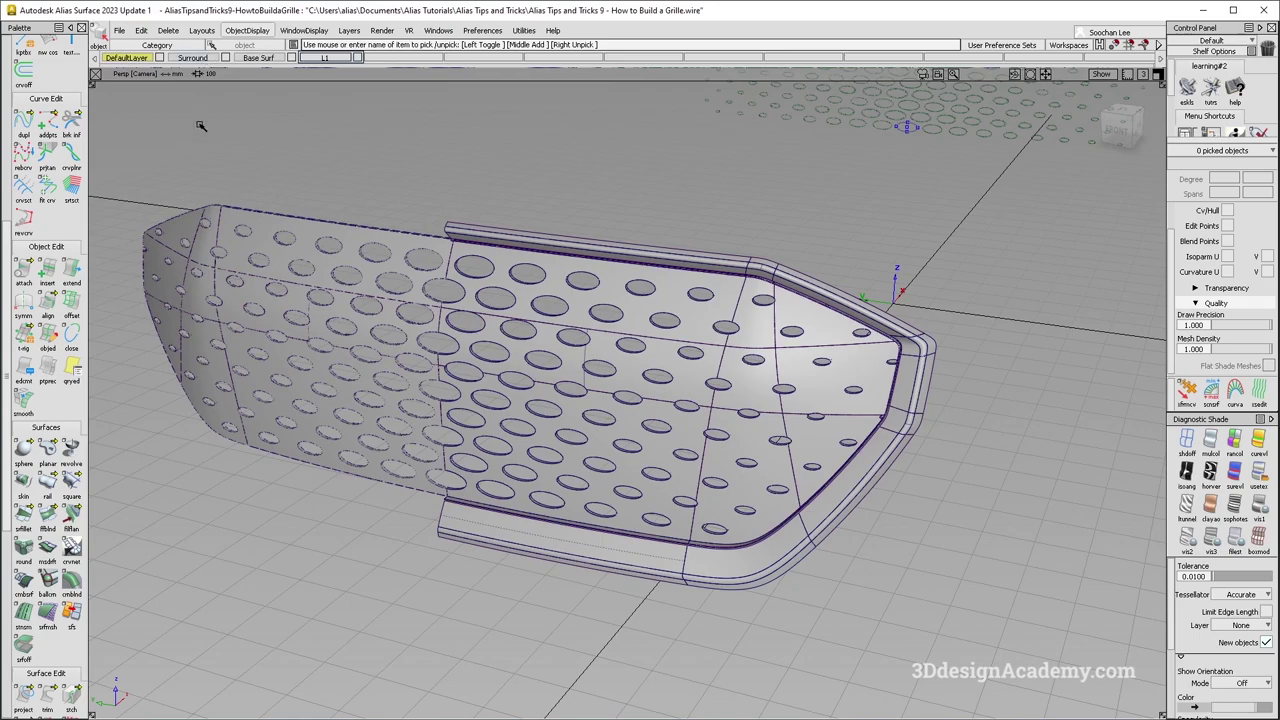
drag(193, 58, 198, 120)
Turn off the model's wireframe display and view the complete mirrored grille as shaded surfaces.
alt+shift+drag(465, 385, 490, 371)
ctrl+shift+right_drag(622, 492, 622, 436)
alt+shift+drag(600, 394, 874, 428)
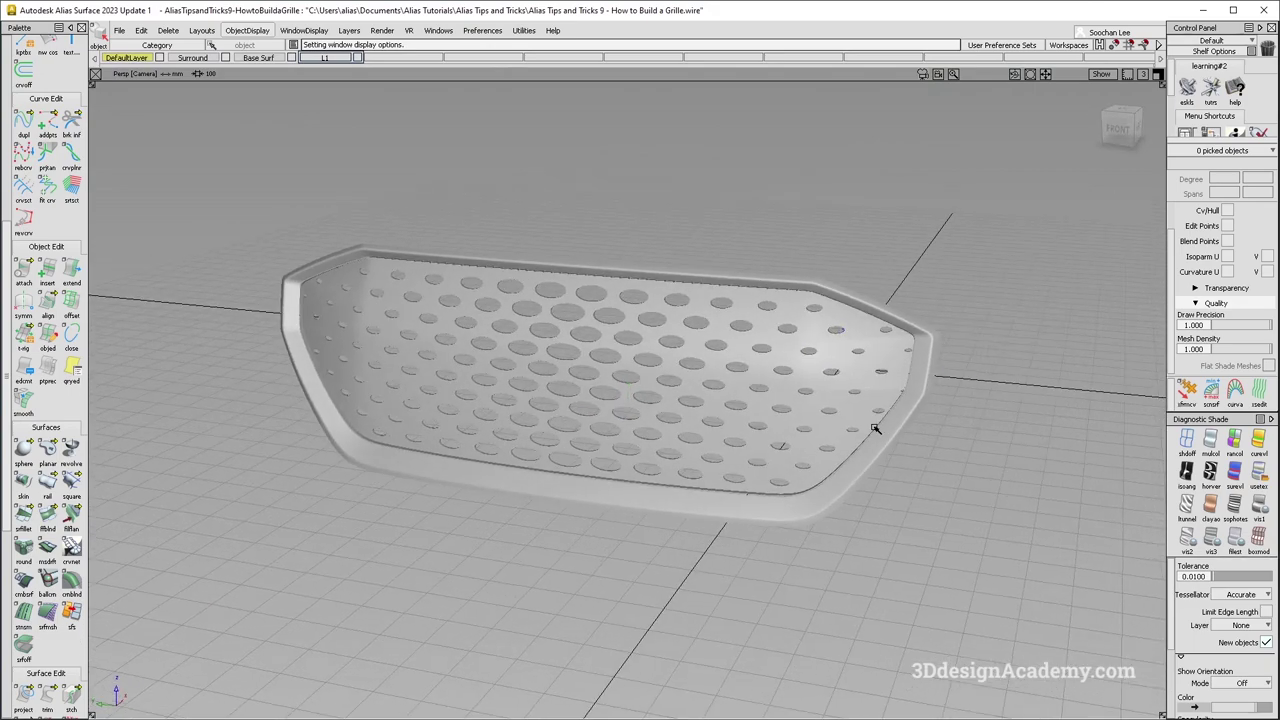